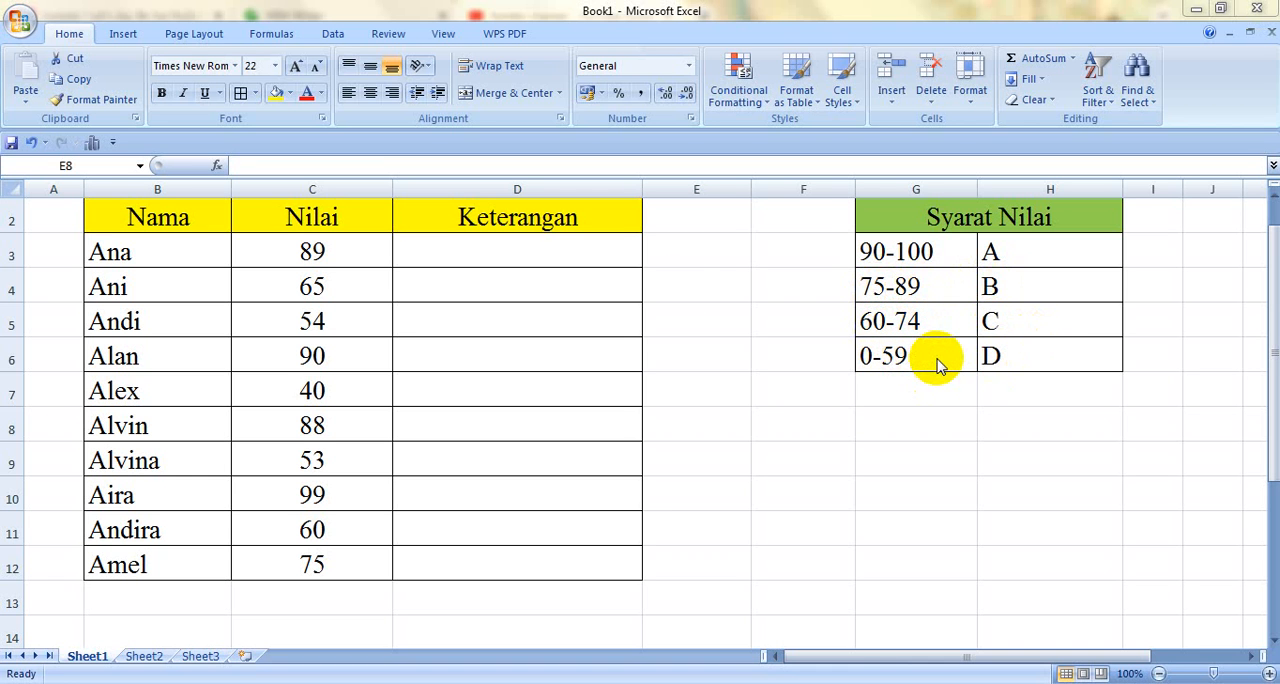
Step: Start an IF formula in D3 that tests C3>=90 and returns "A" when true
click(561, 253)
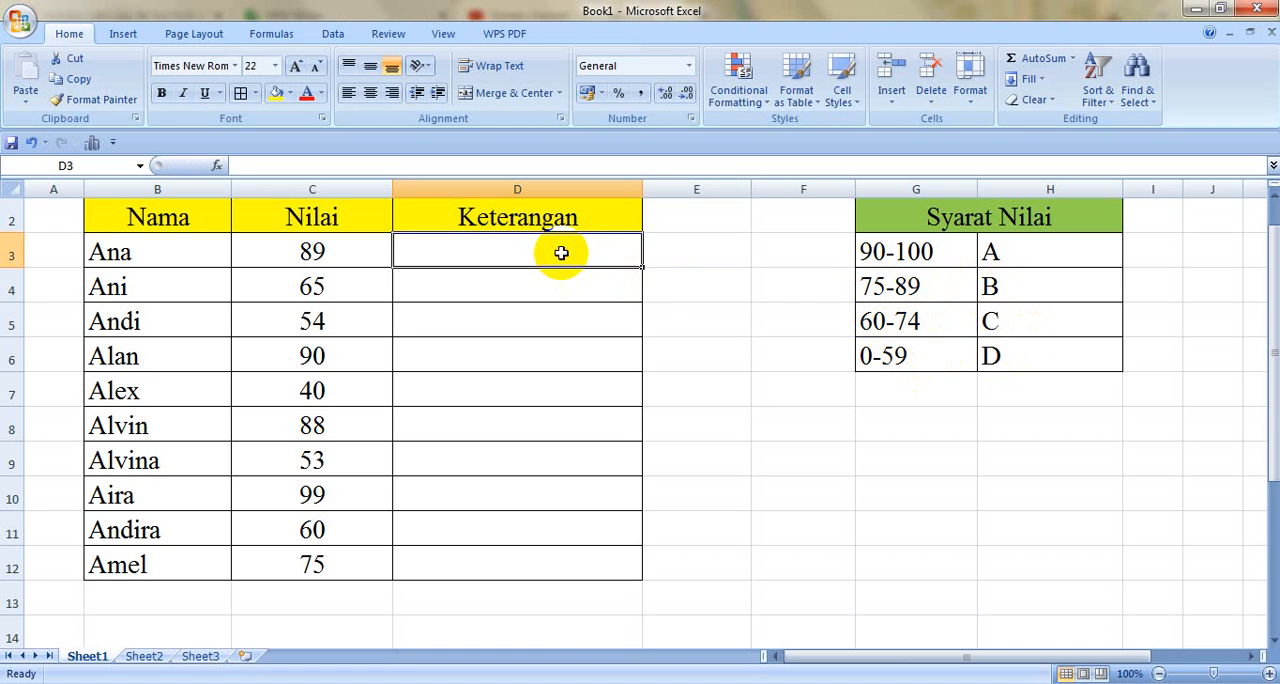
text(=)
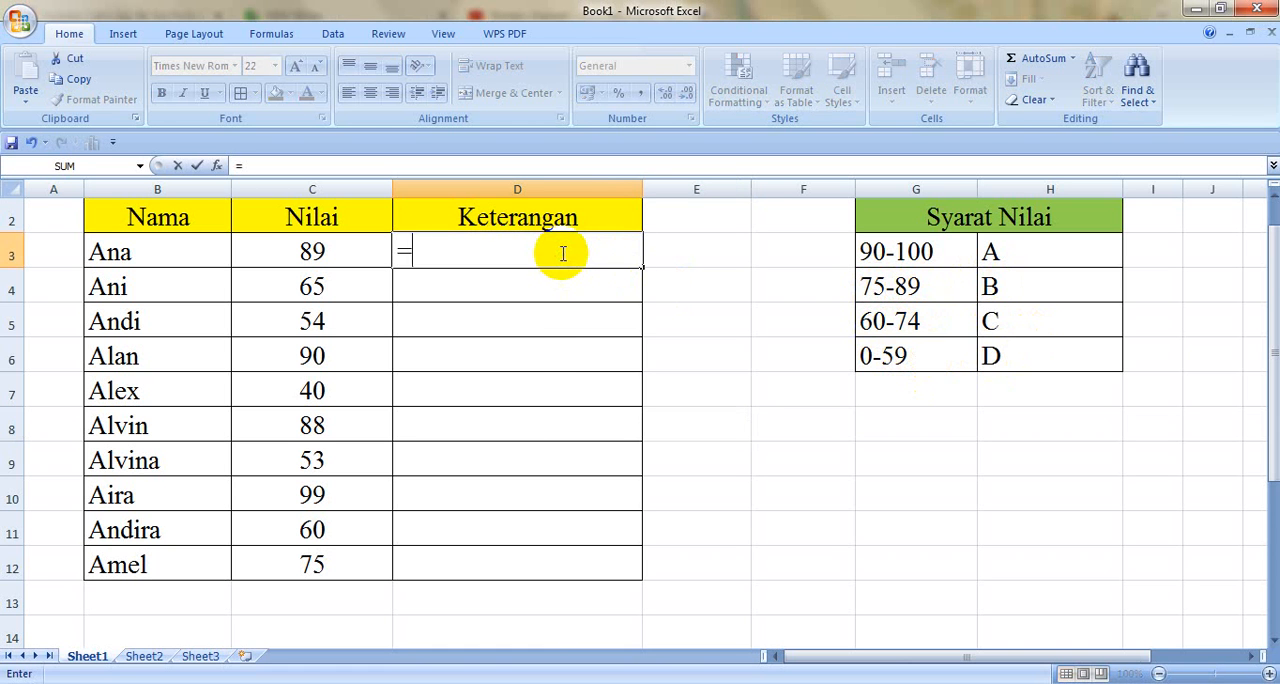
text(IF)
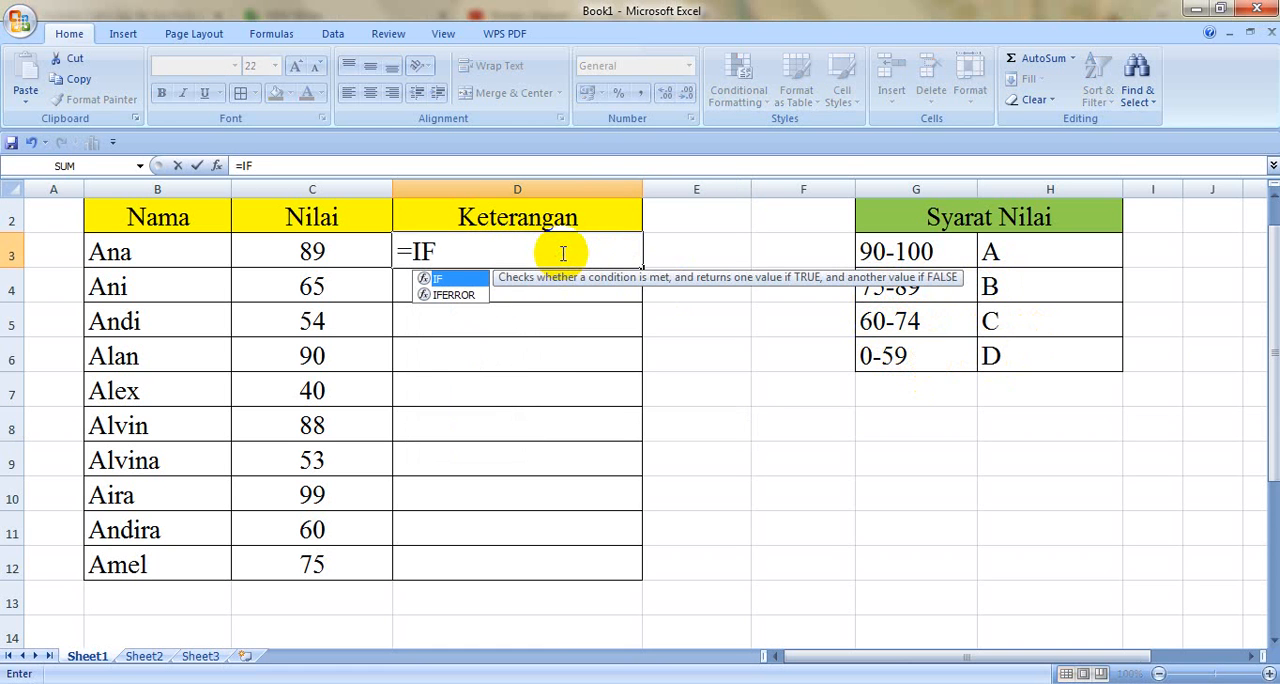
text(()
click(348, 253)
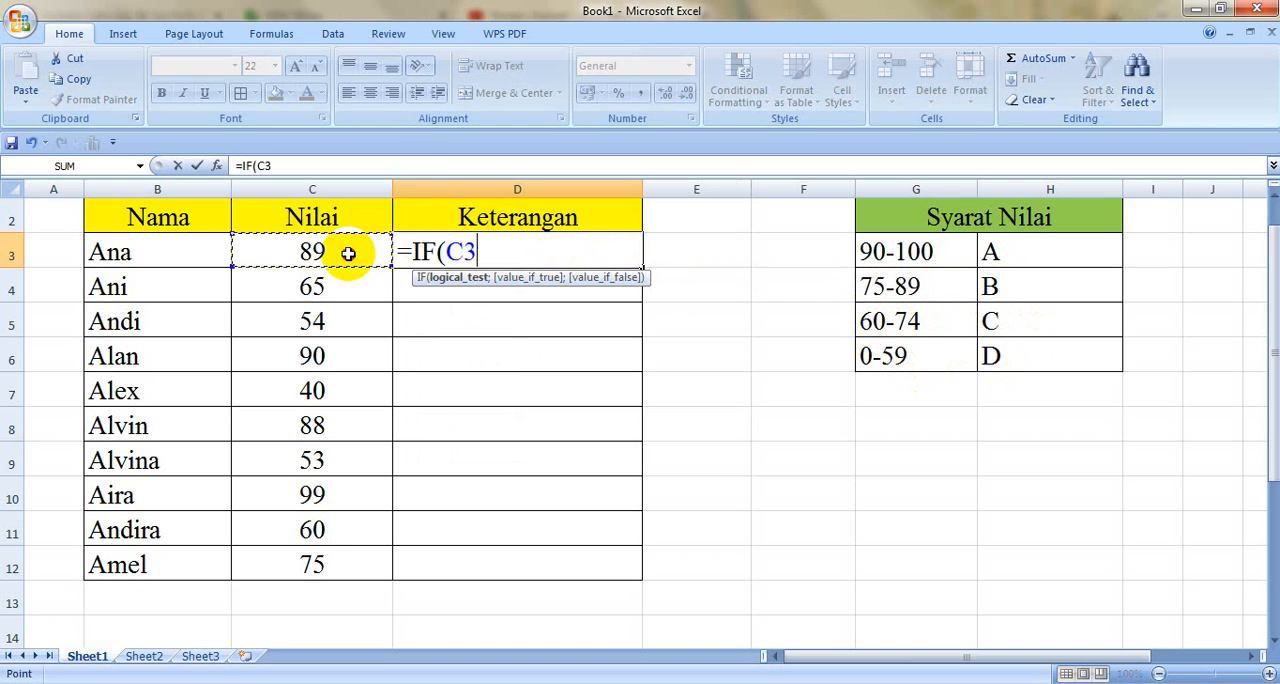
text(>=90;"A)
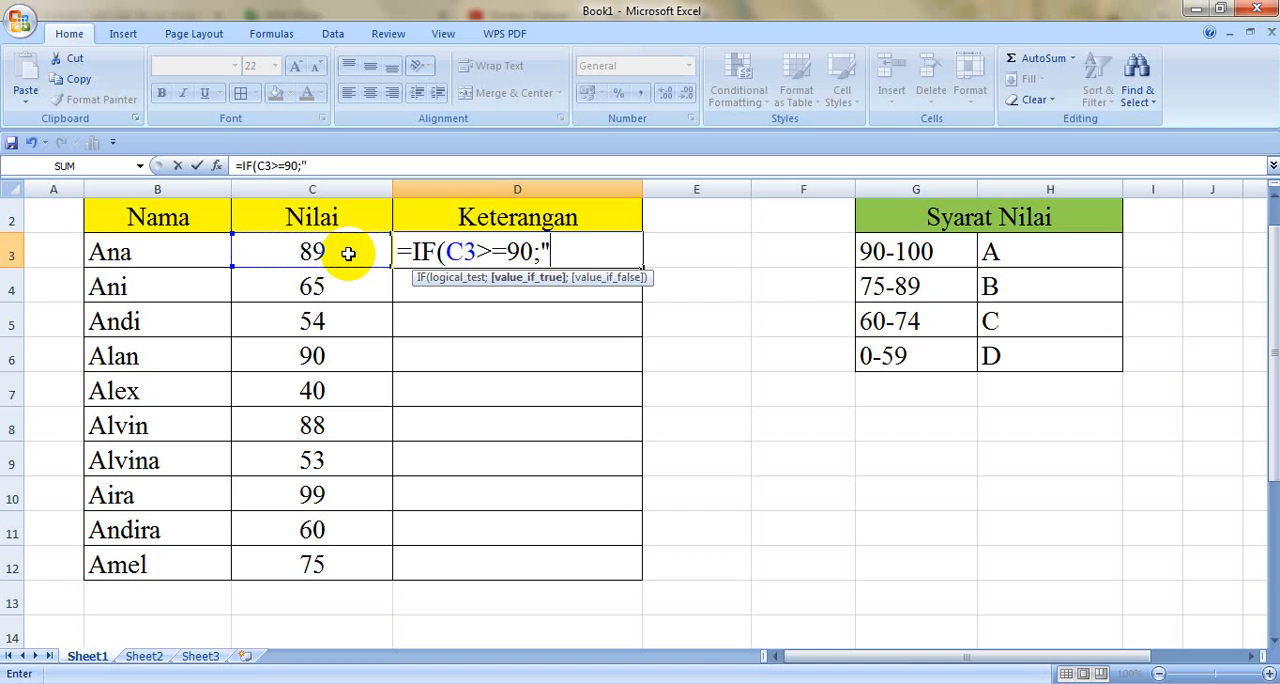
text(";)
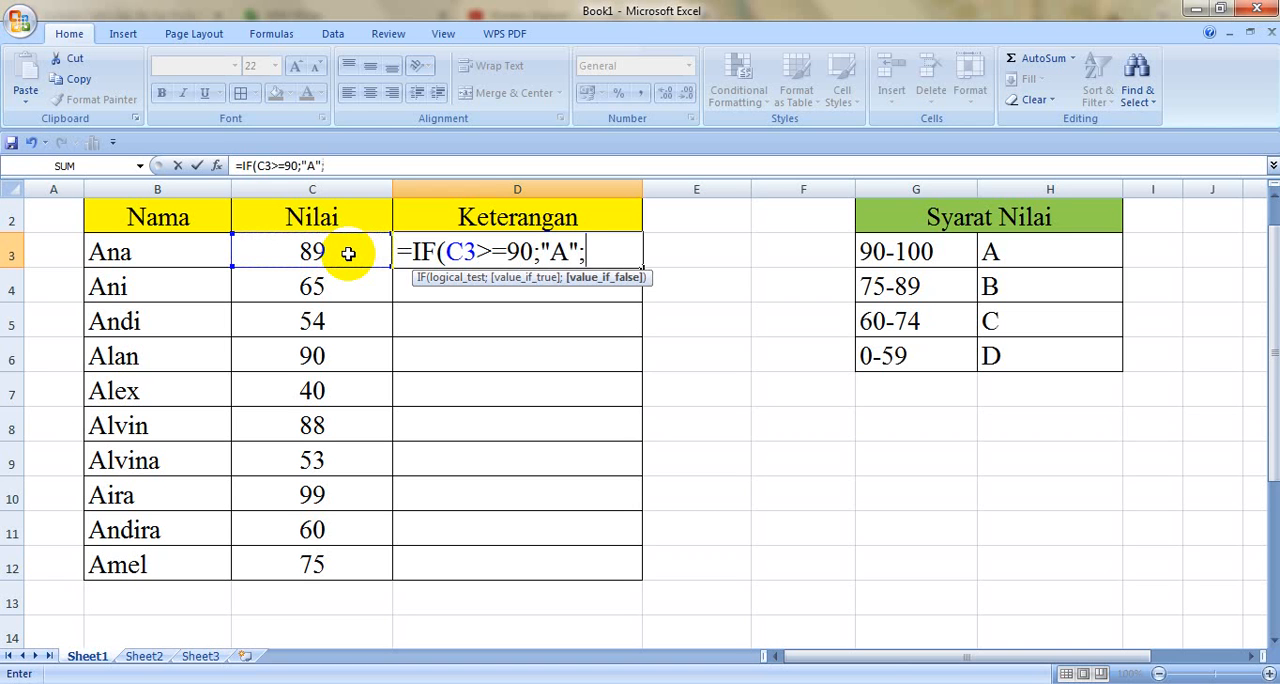
text(IF)
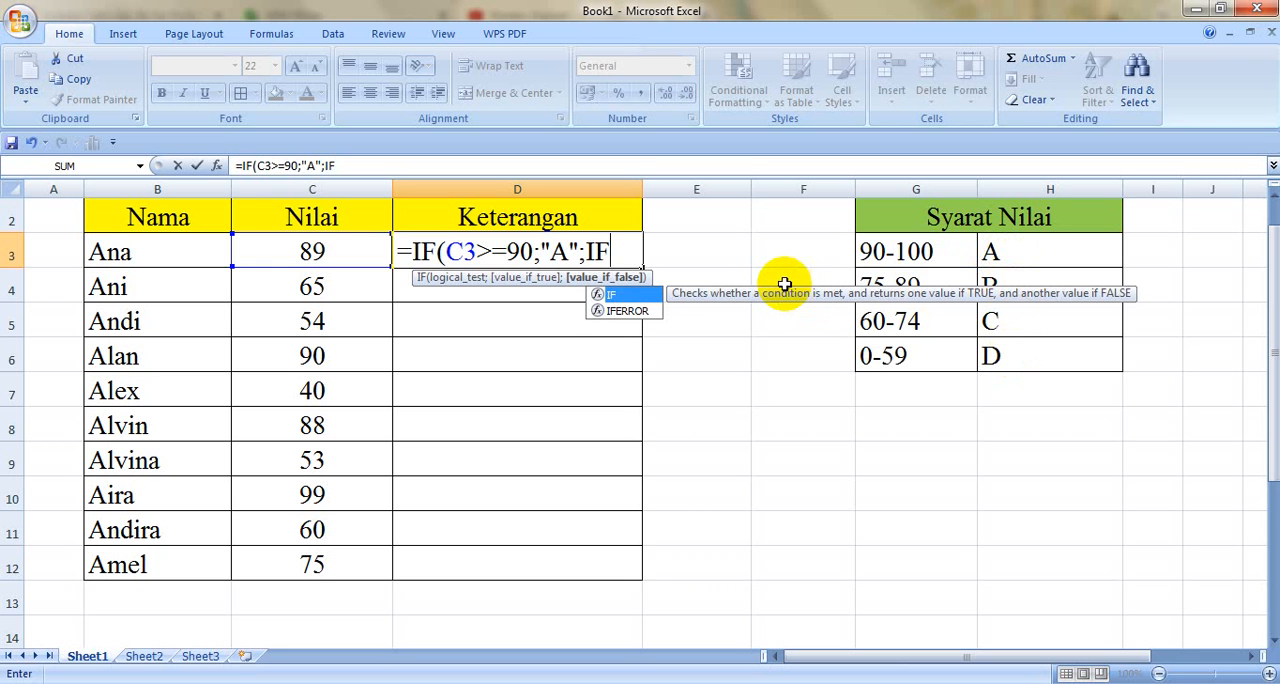
Step: Nest a second IF in the D3 formula that tests C3>=75 and returns "B" when true
text(()
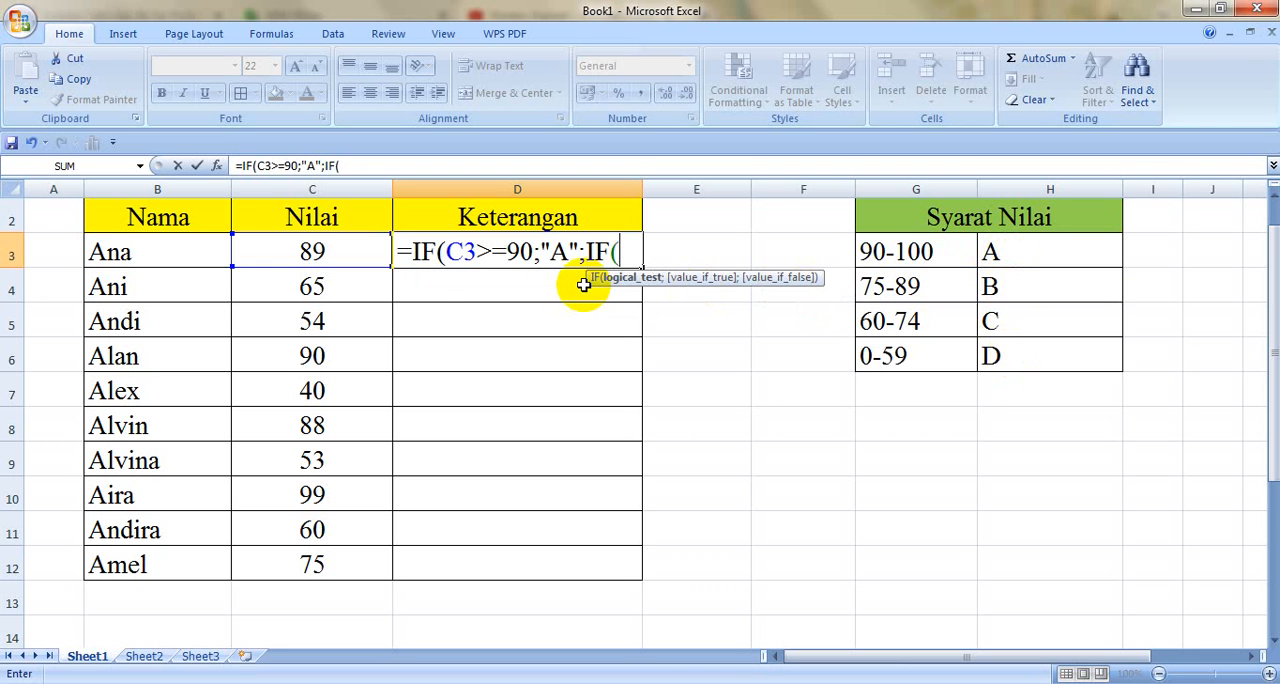
click(320, 252)
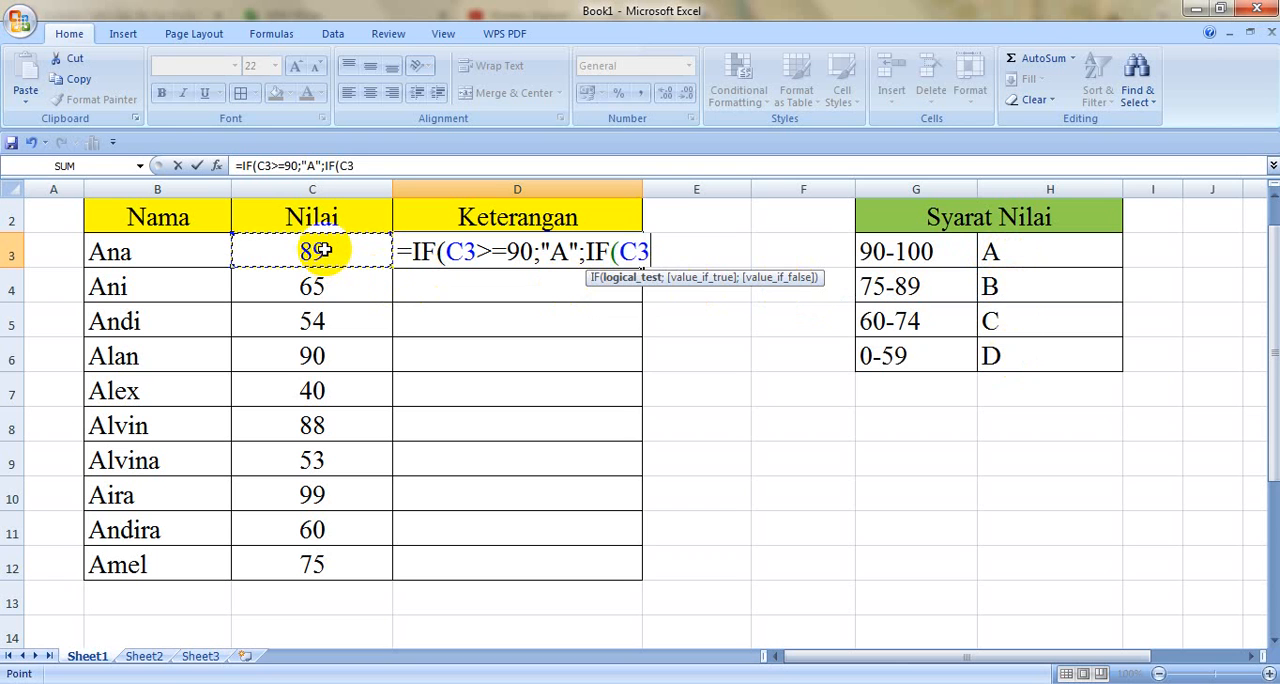
text(>=75)
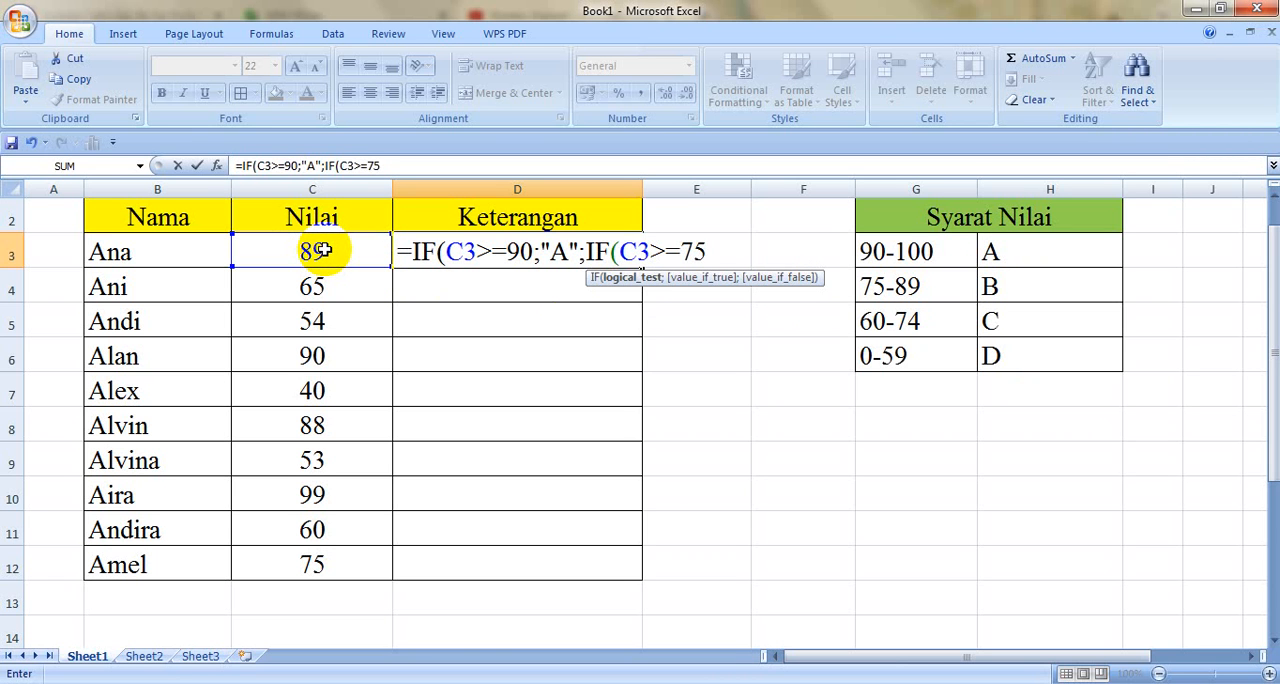
text(;"B)
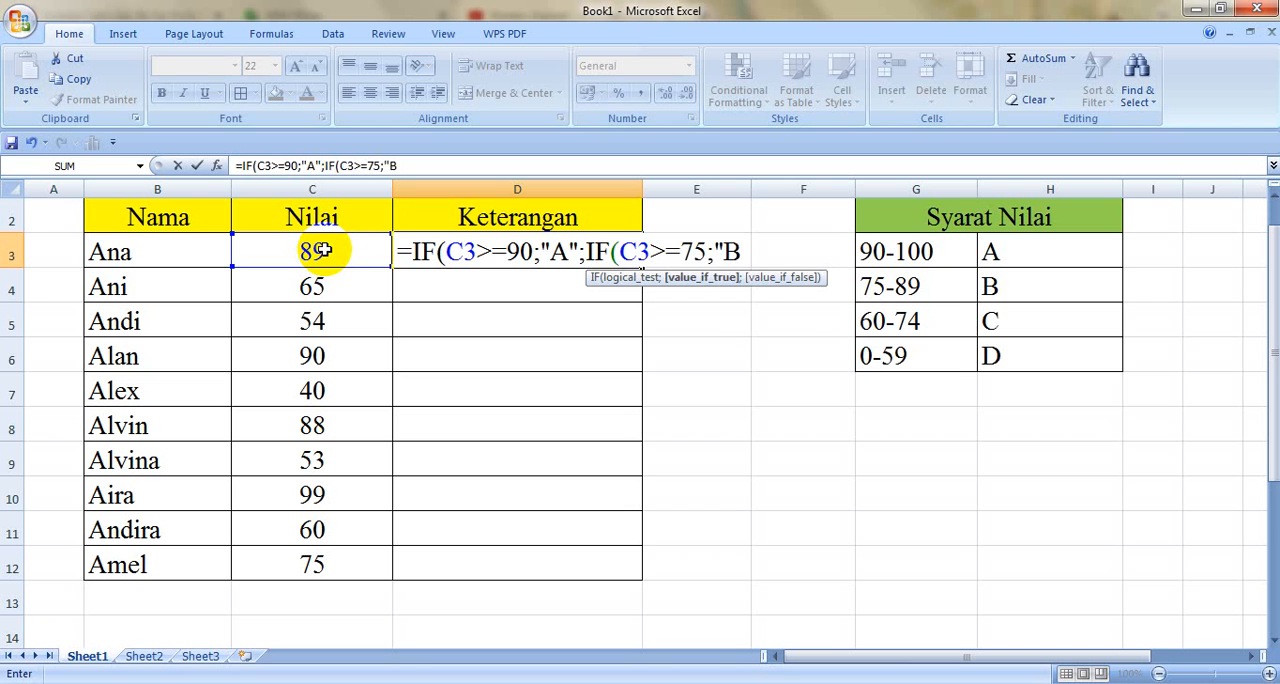
text(";IF)
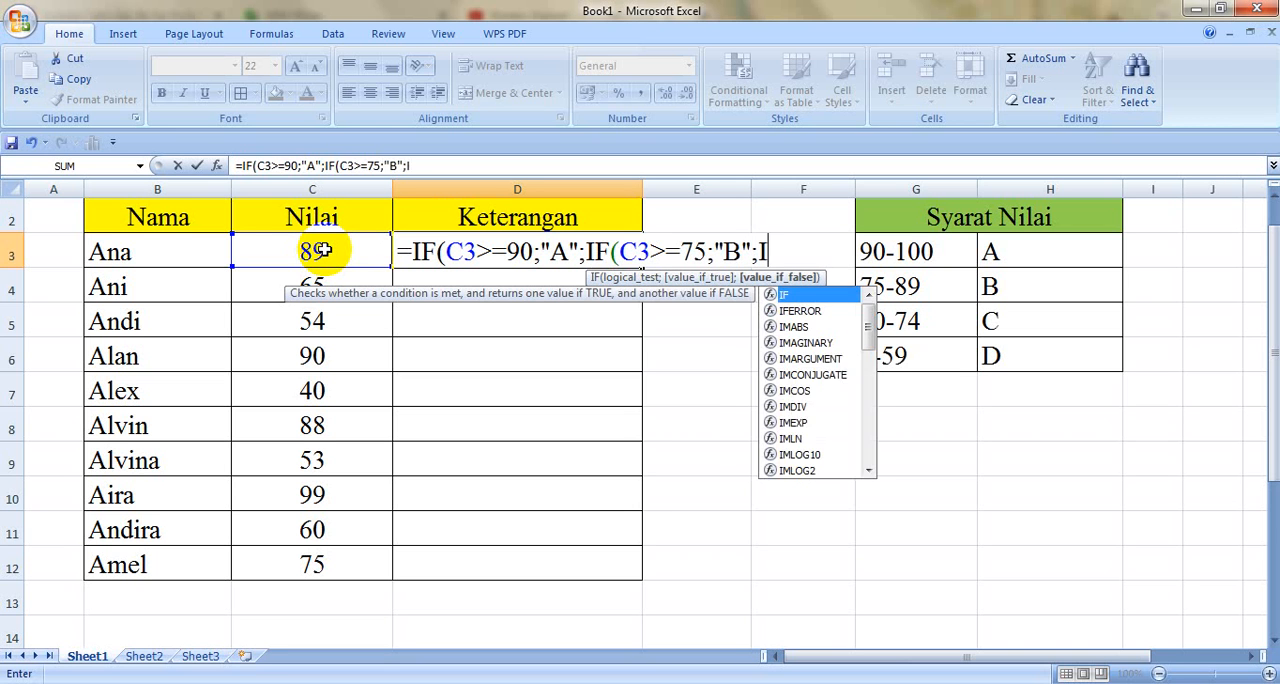
text(()
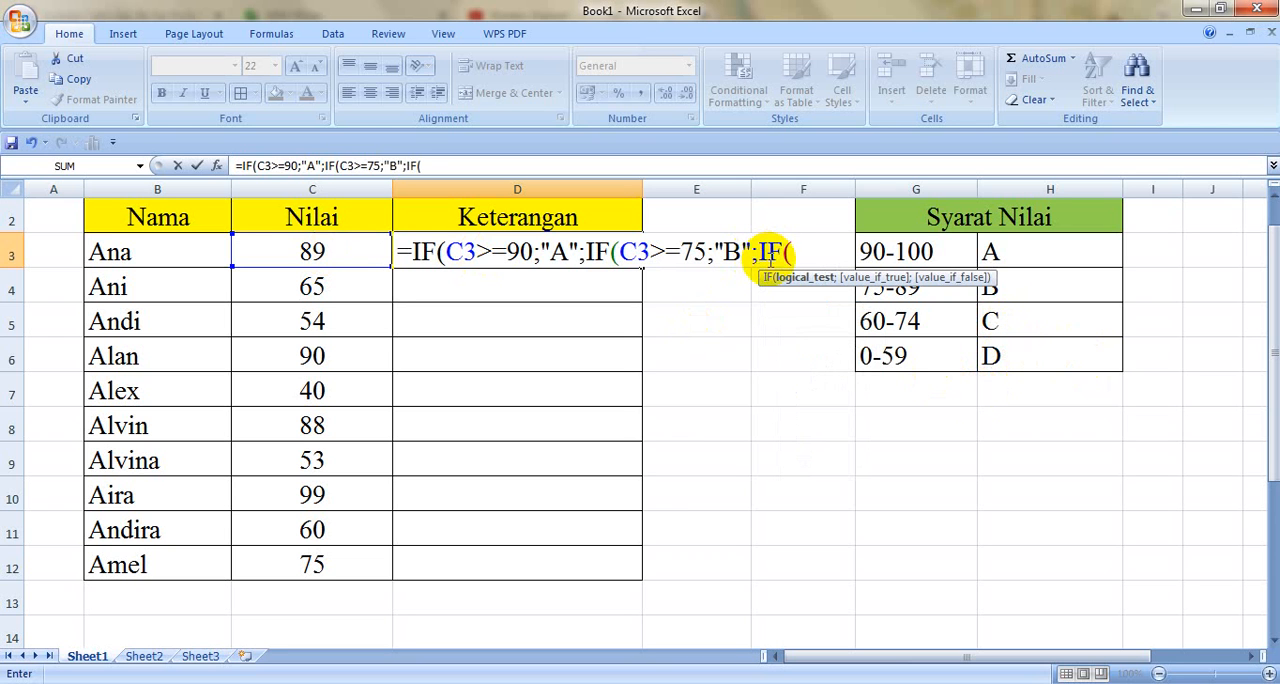
Step: Nest a third IF in the D3 formula that tests C3>=60 and returns "C" when true
click(335, 254)
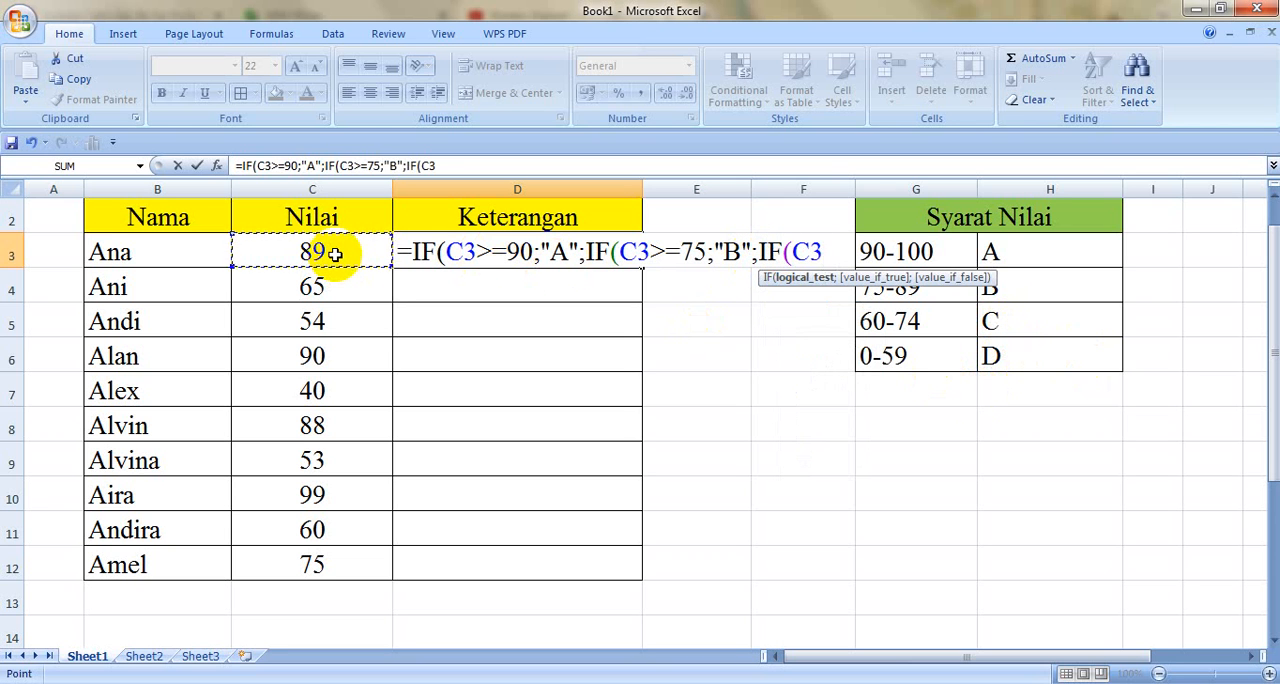
text(>=")
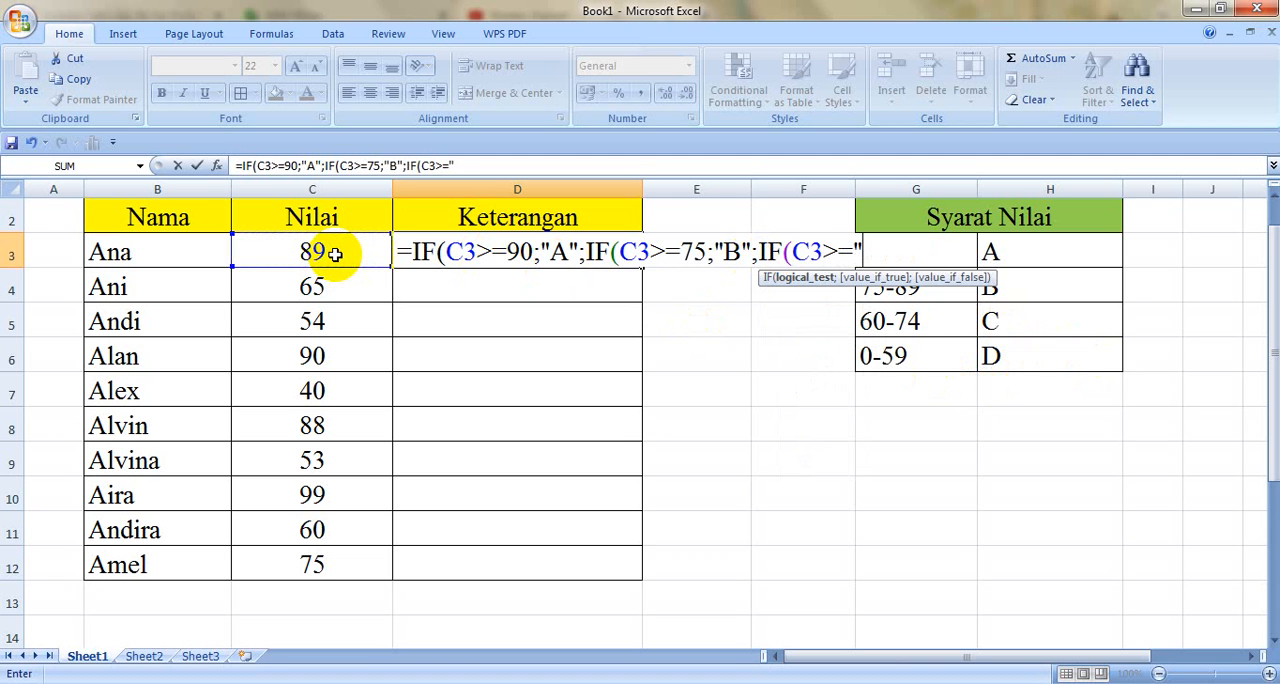
text(C)
key(BackSpace)
key(BackSpace)
text(60;"C)
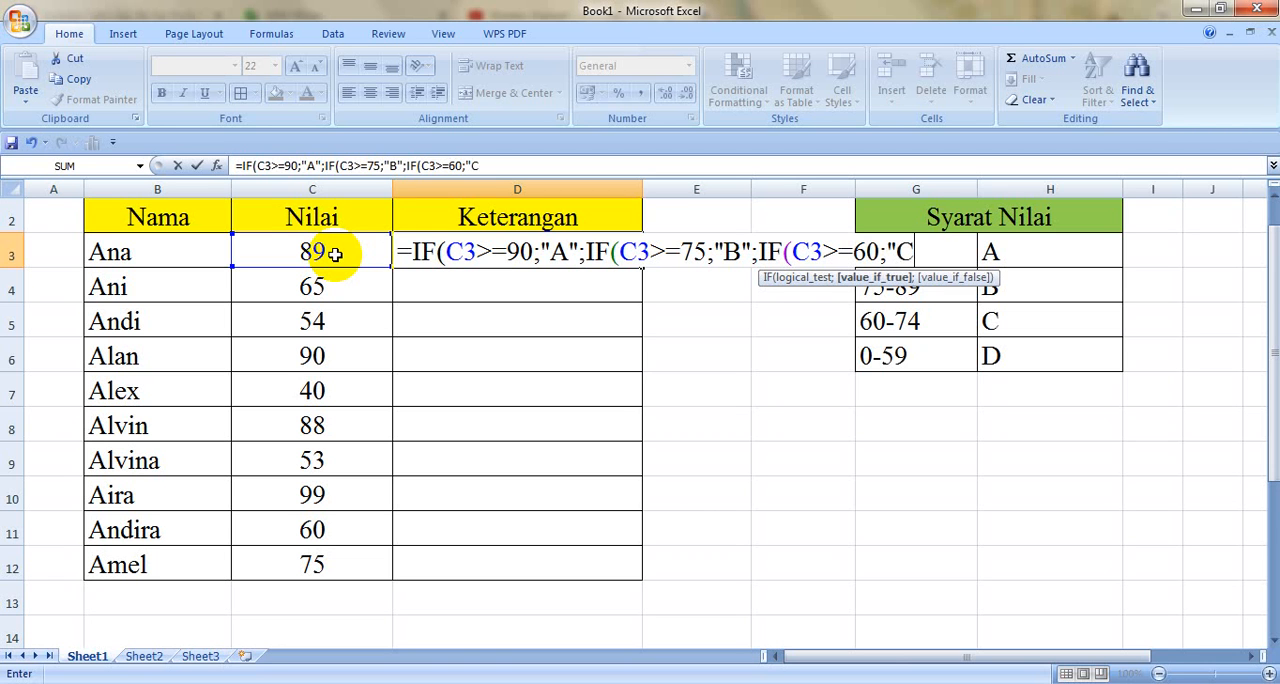
text(";")
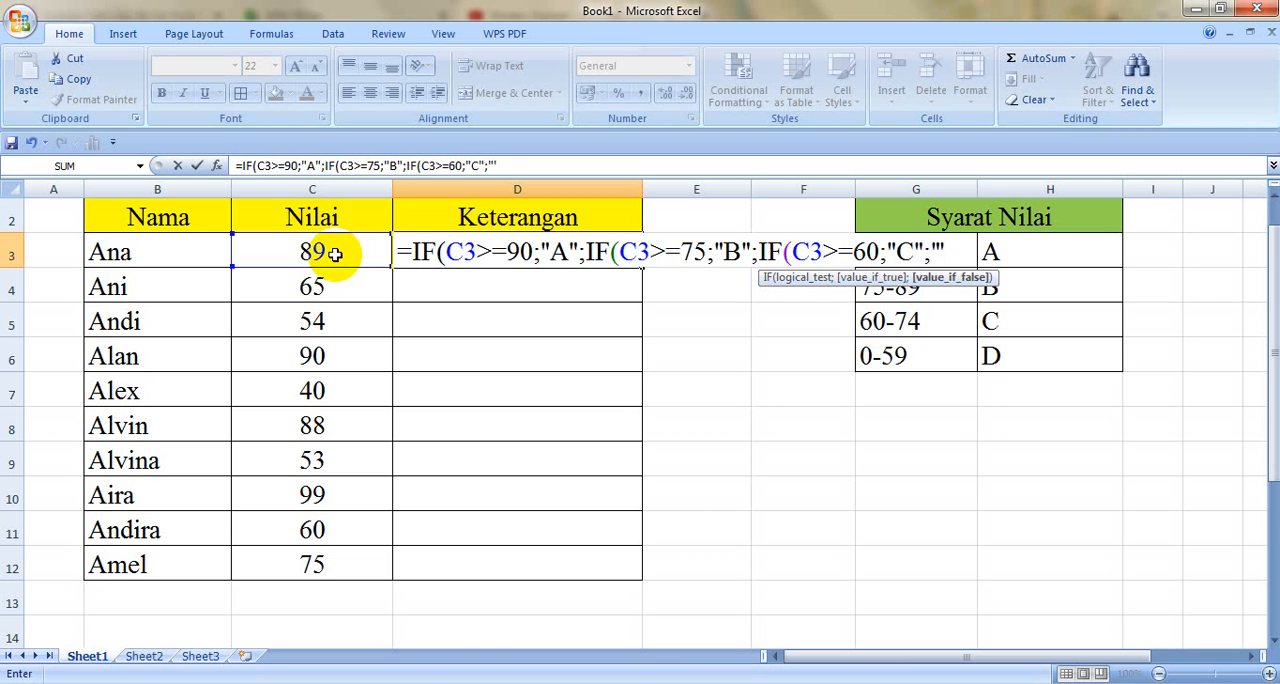
text(D")
Step: Add "D" as the final false value of the D3 formula and enter it, accepting the proposed closing parentheses
key(Return)
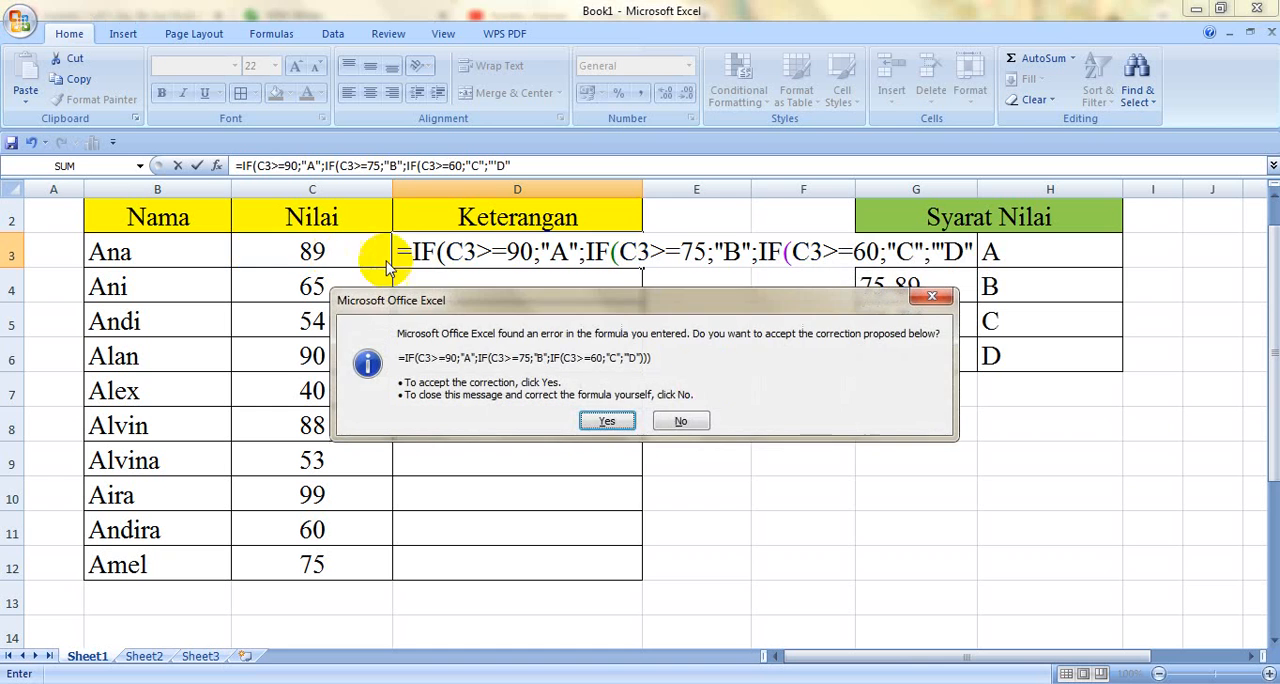
click(607, 421)
Step: Fill the D3 formula down the Keterangan column to D12
click(578, 254)
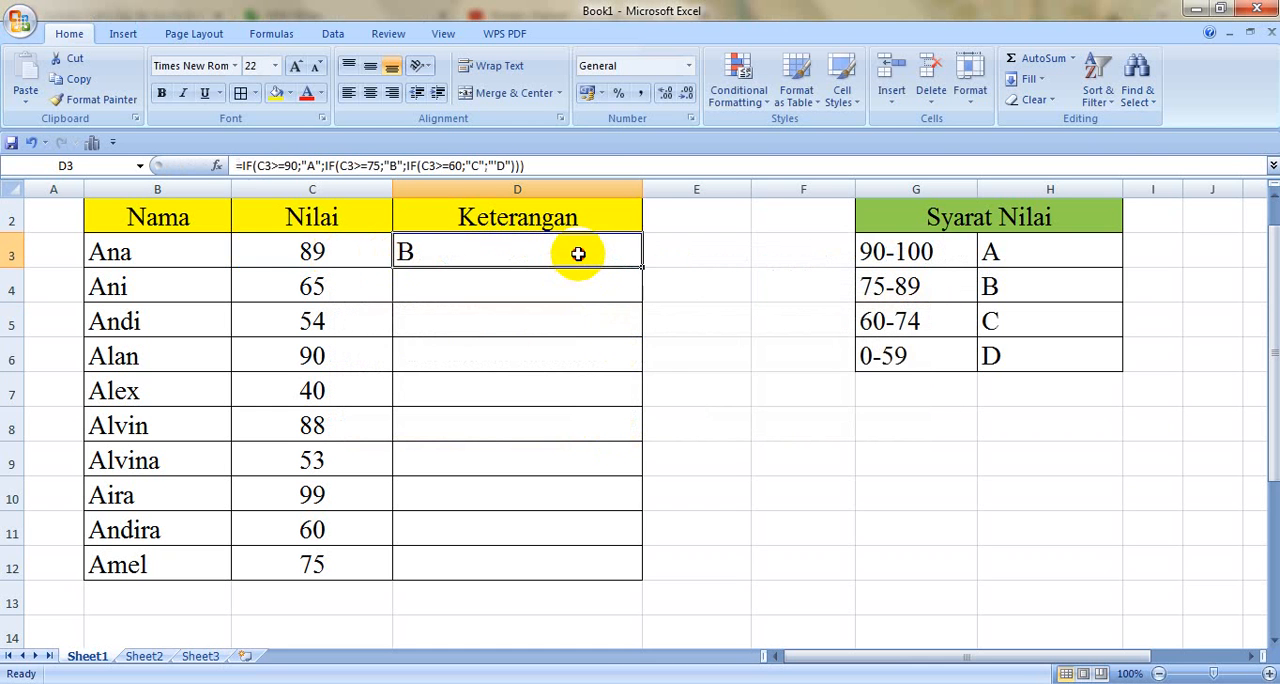
double_click(644, 267)
drag(543, 254, 541, 344)
Step: Remove the stray apostrophe before D in the D3 formula and refill the formula down to D12
double_click(500, 252)
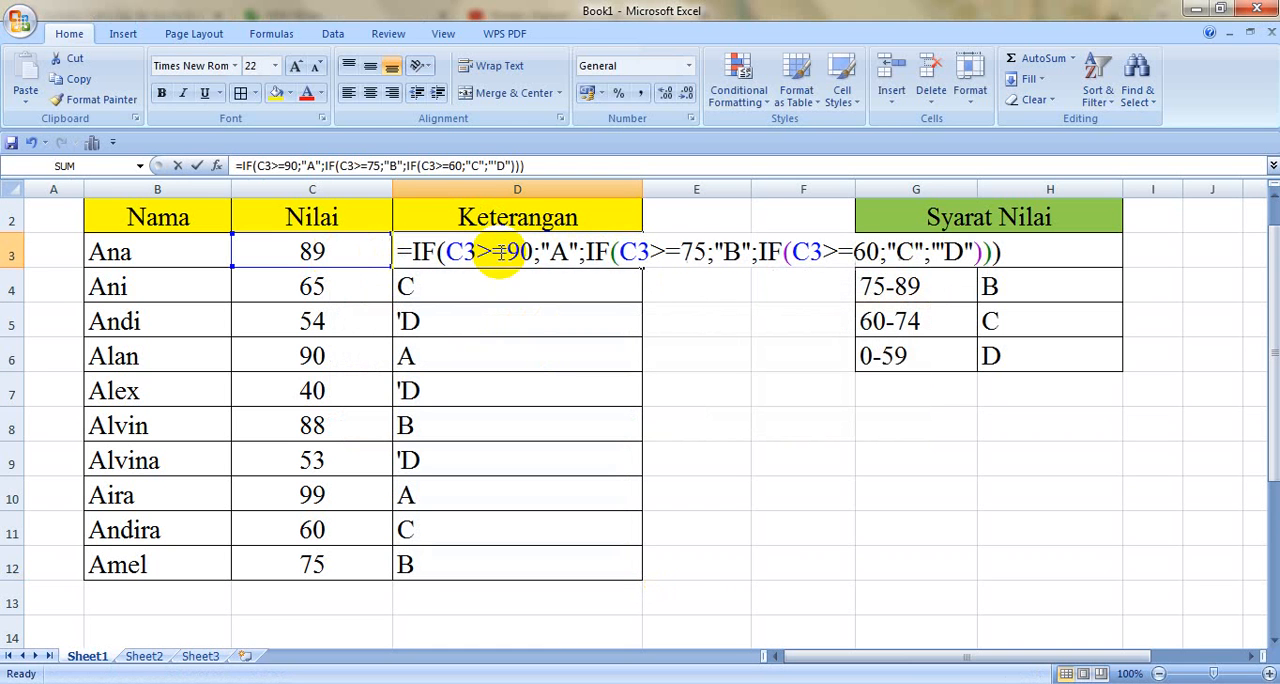
click(950, 252)
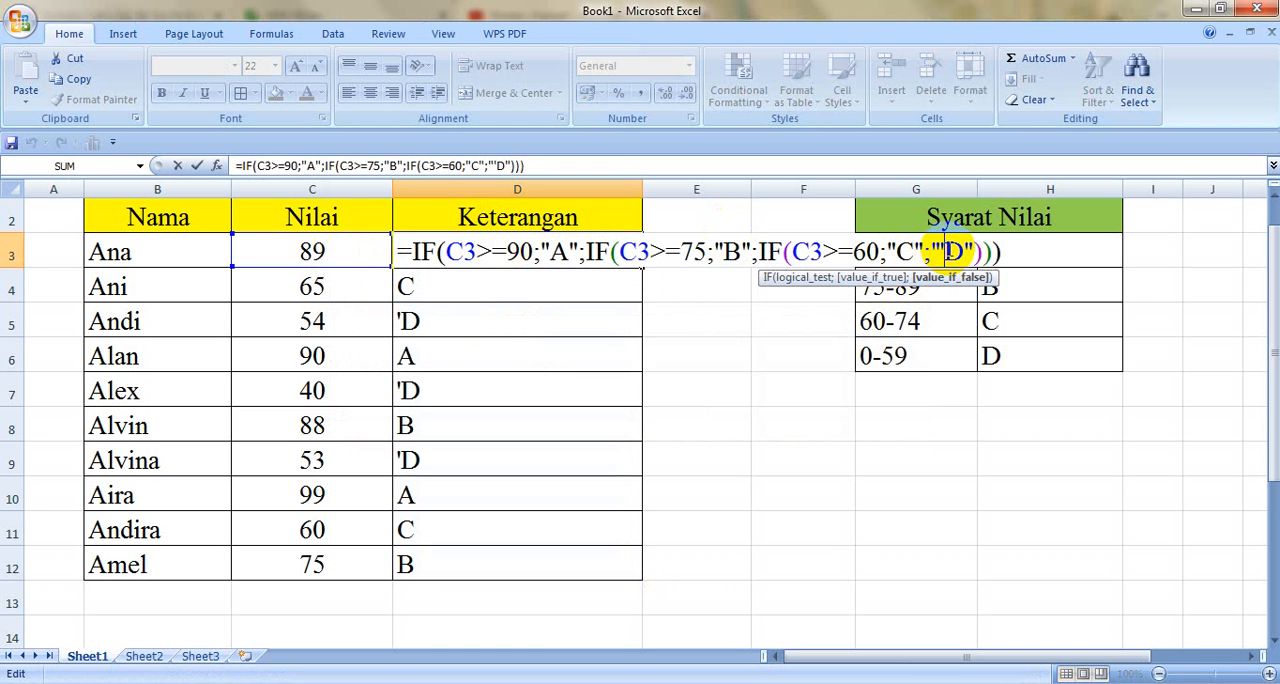
key(Return)
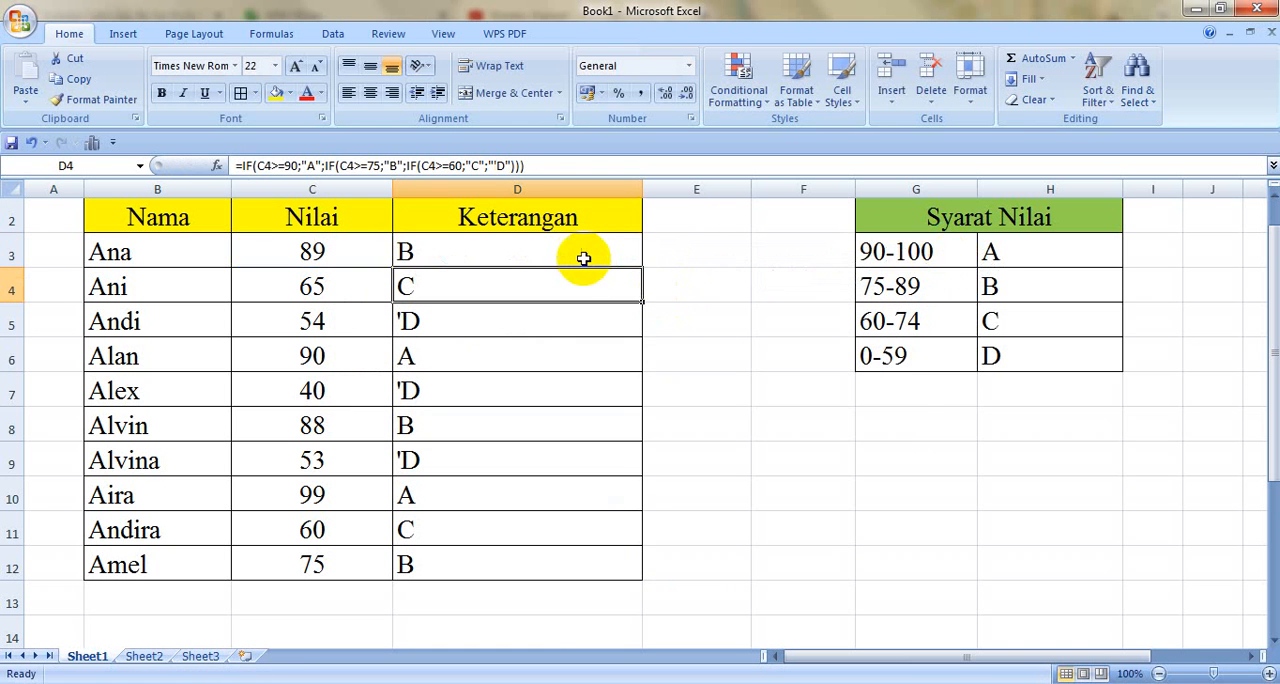
click(583, 258)
double_click(644, 271)
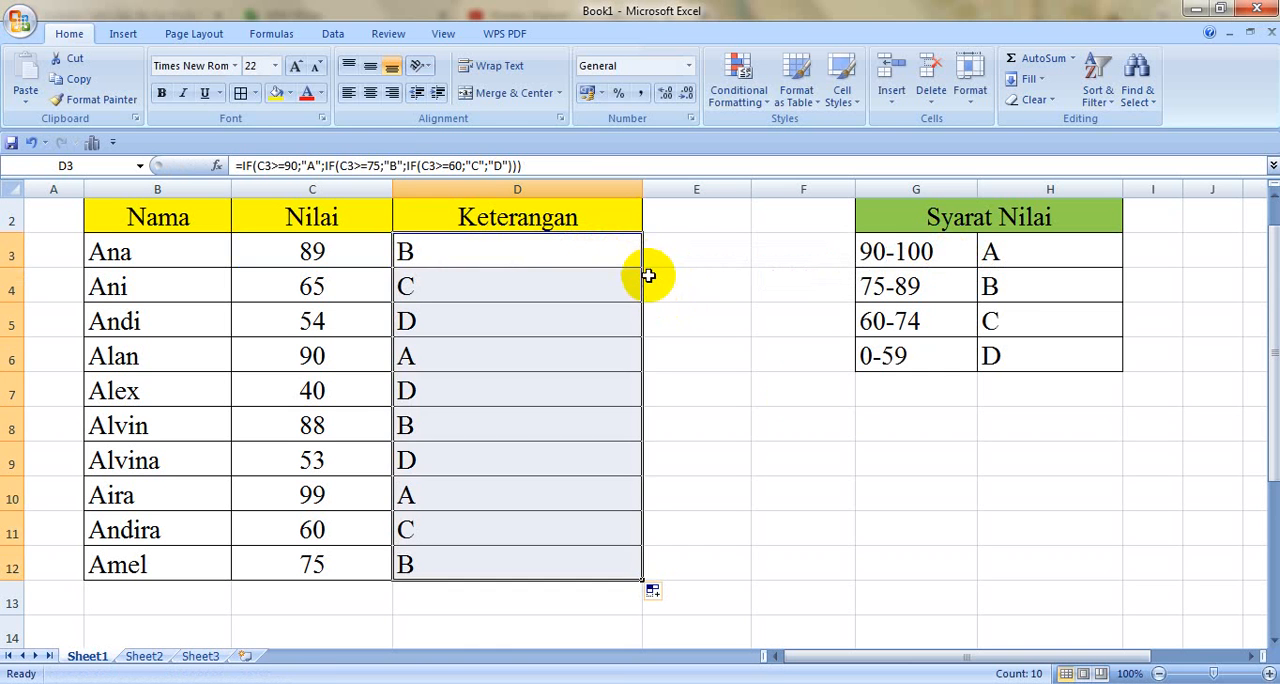
Step: Center the Keterangan cells D3:D12 horizontally
click(803, 390)
drag(503, 250, 511, 560)
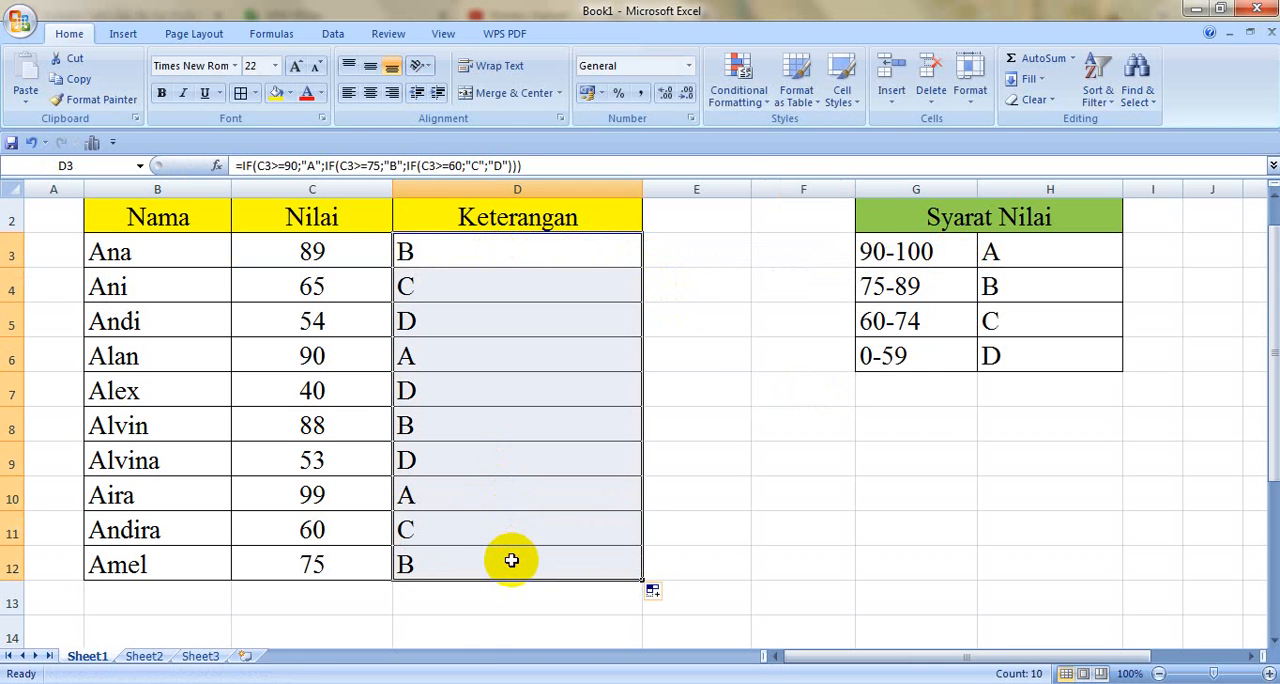
click(370, 91)
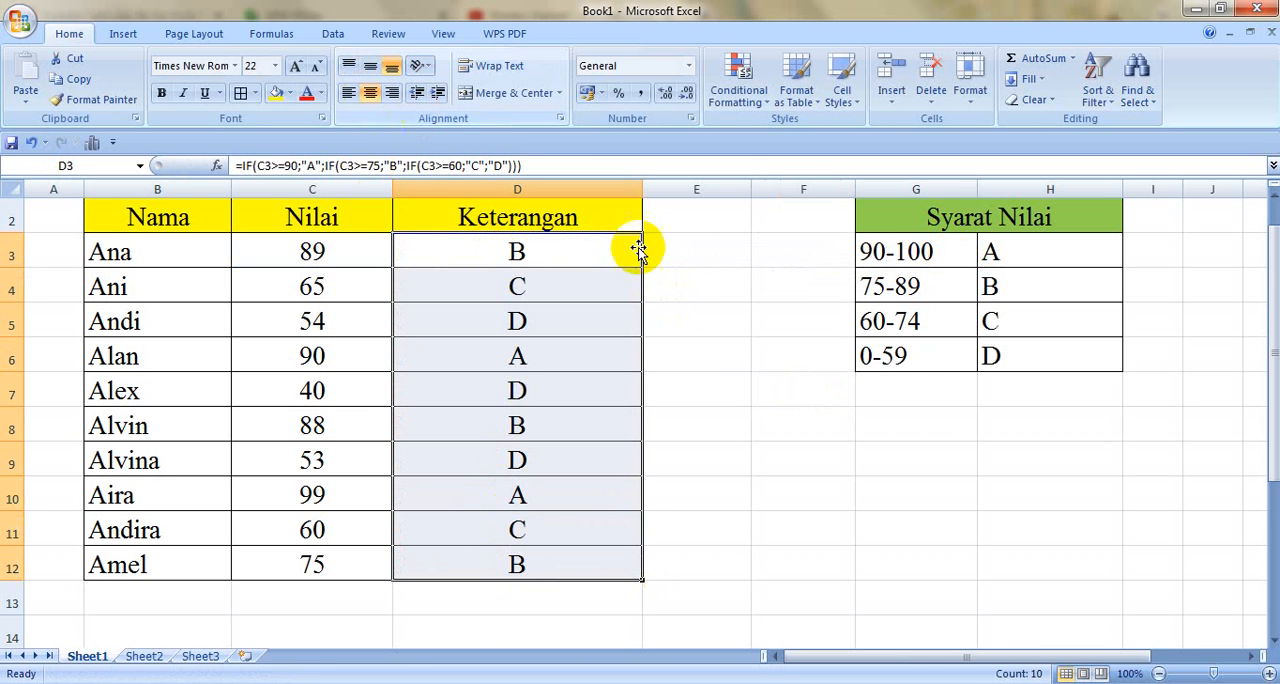
click(677, 263)
Step: Open the D3 formula to review its nested IF conditions, and close it without edits
click(586, 238)
double_click(588, 245)
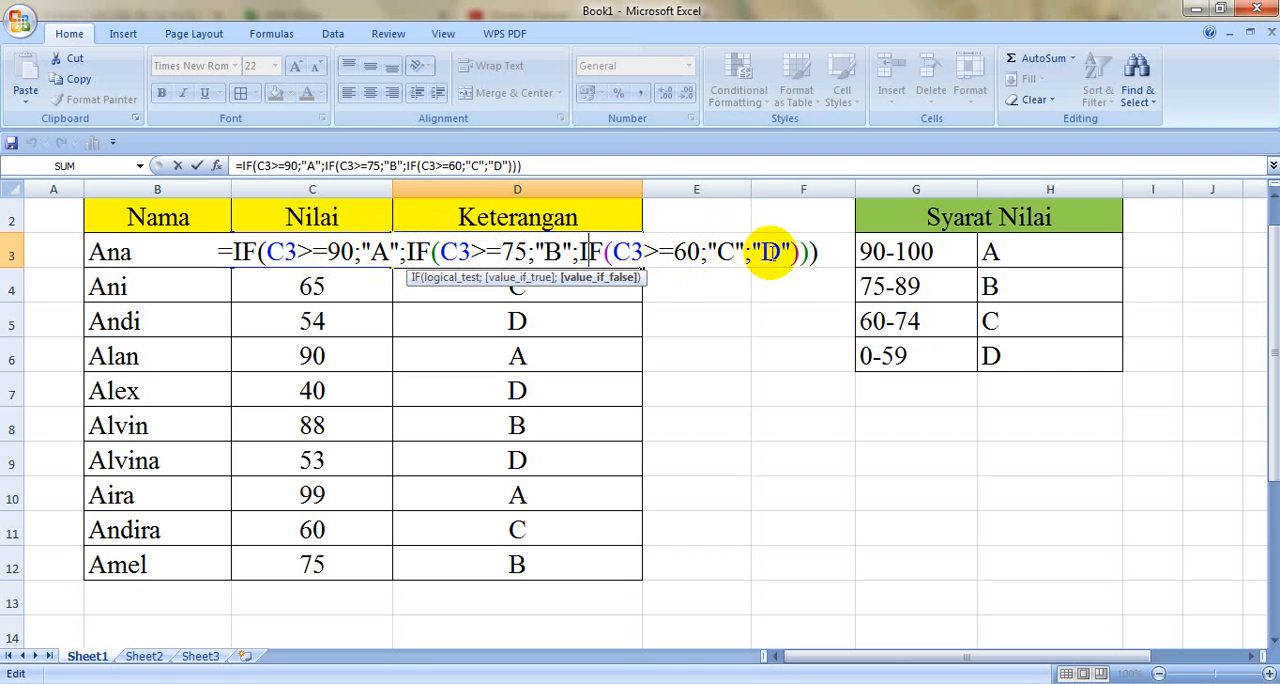
key(Return)
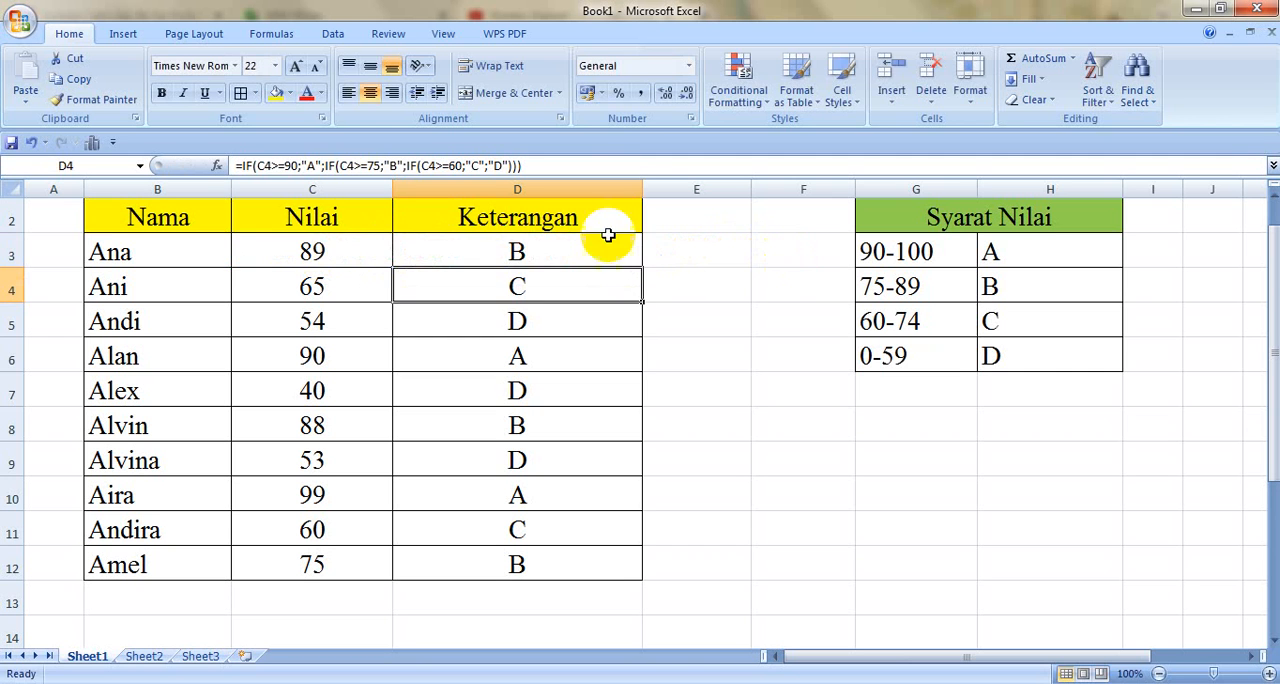
Step: Clear the contents of the Keterangan cells D3:D12
click(527, 254)
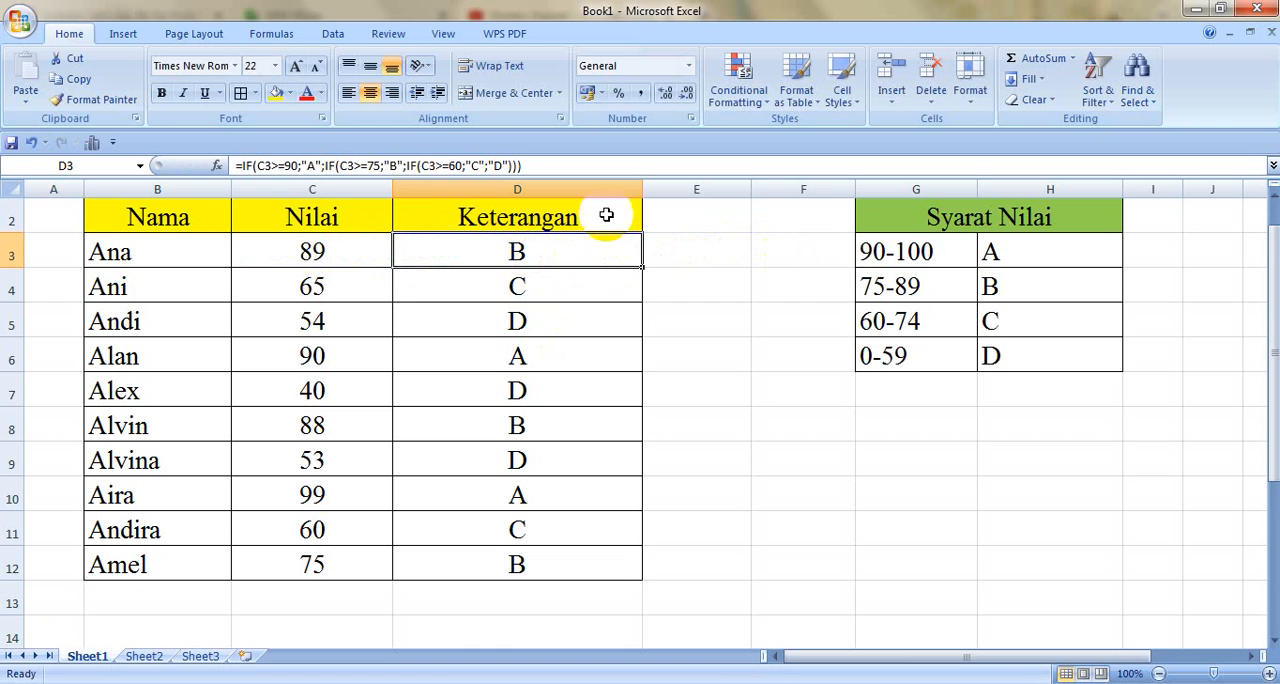
drag(586, 249, 531, 563)
key(Delete)
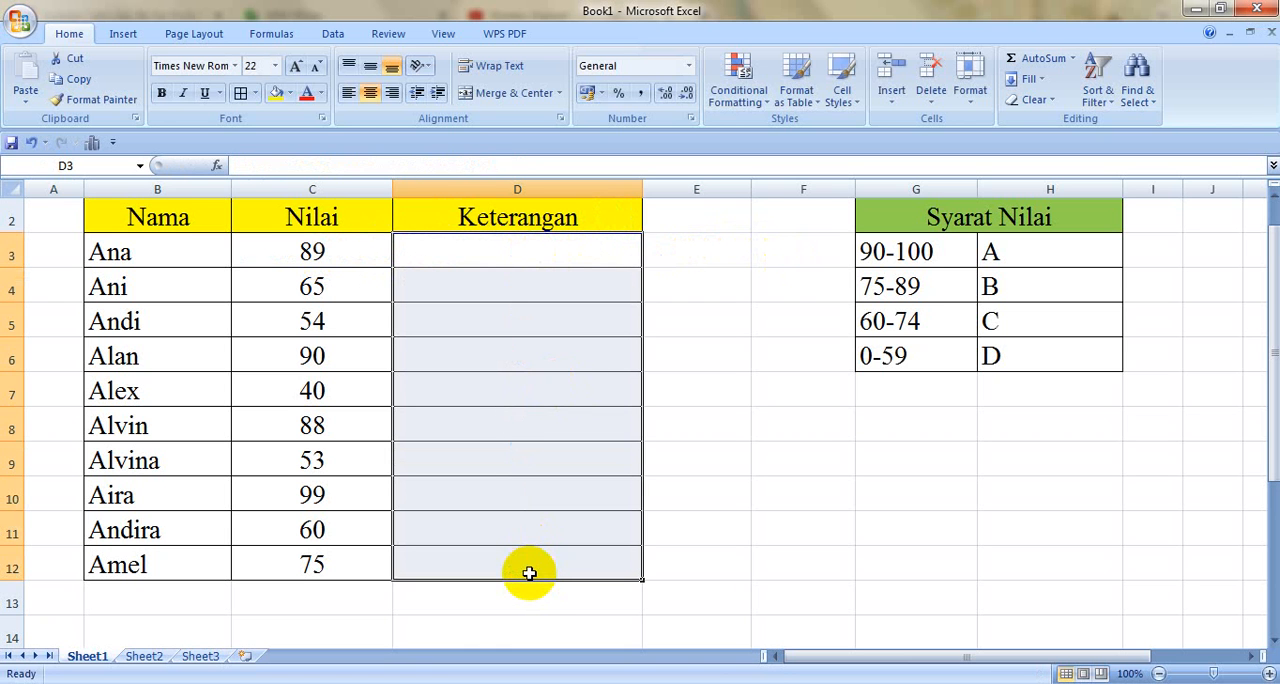
Step: Begin the grade formula in D3 with =IF(C3>=90;"A"; to give scores of 90 and above an A
click(517, 250)
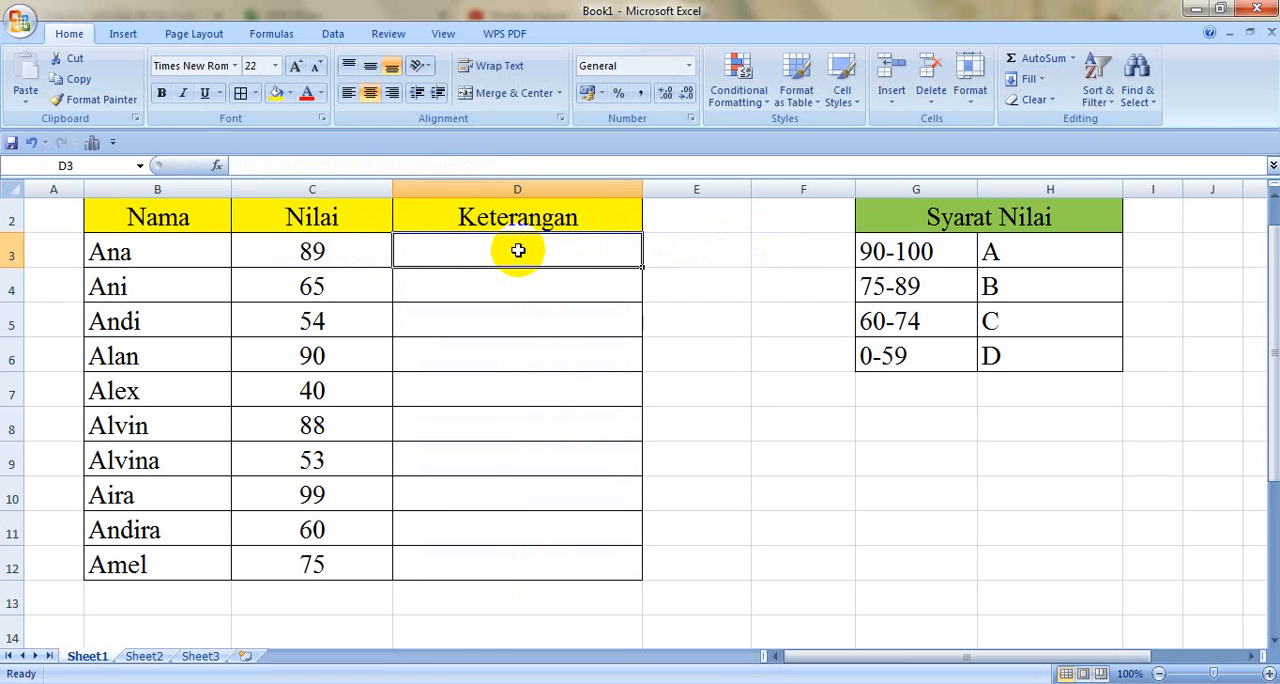
text(=IF)
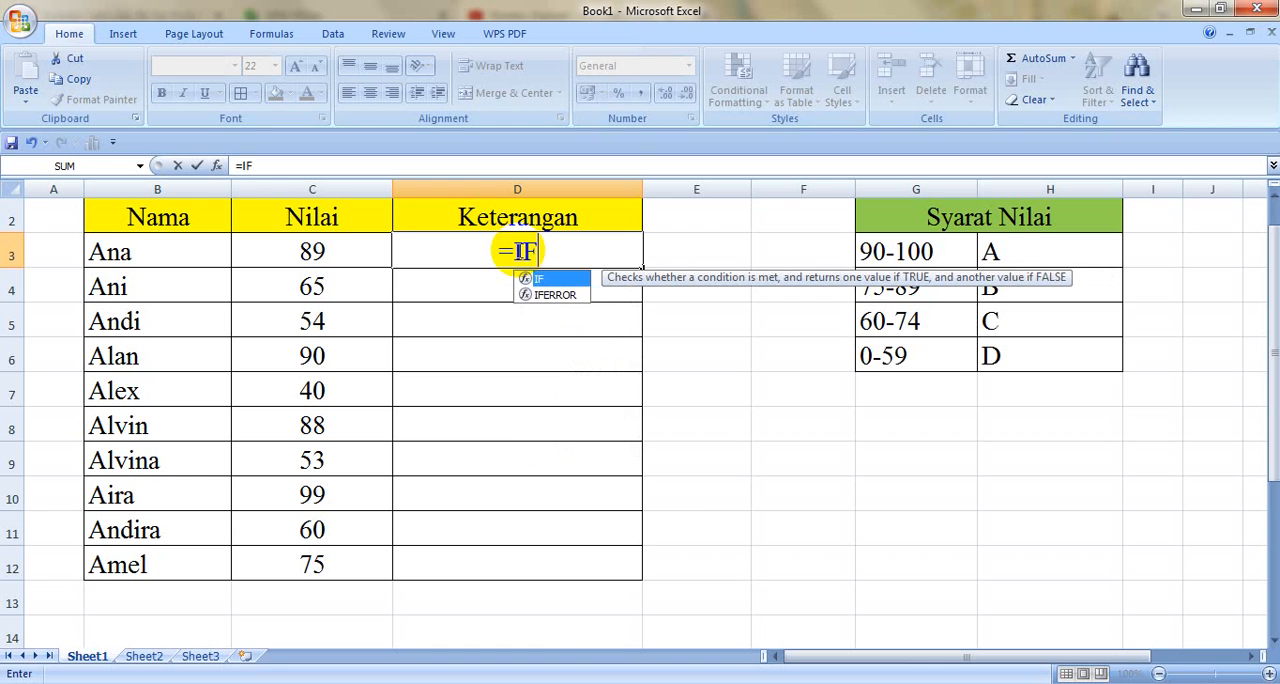
text(()
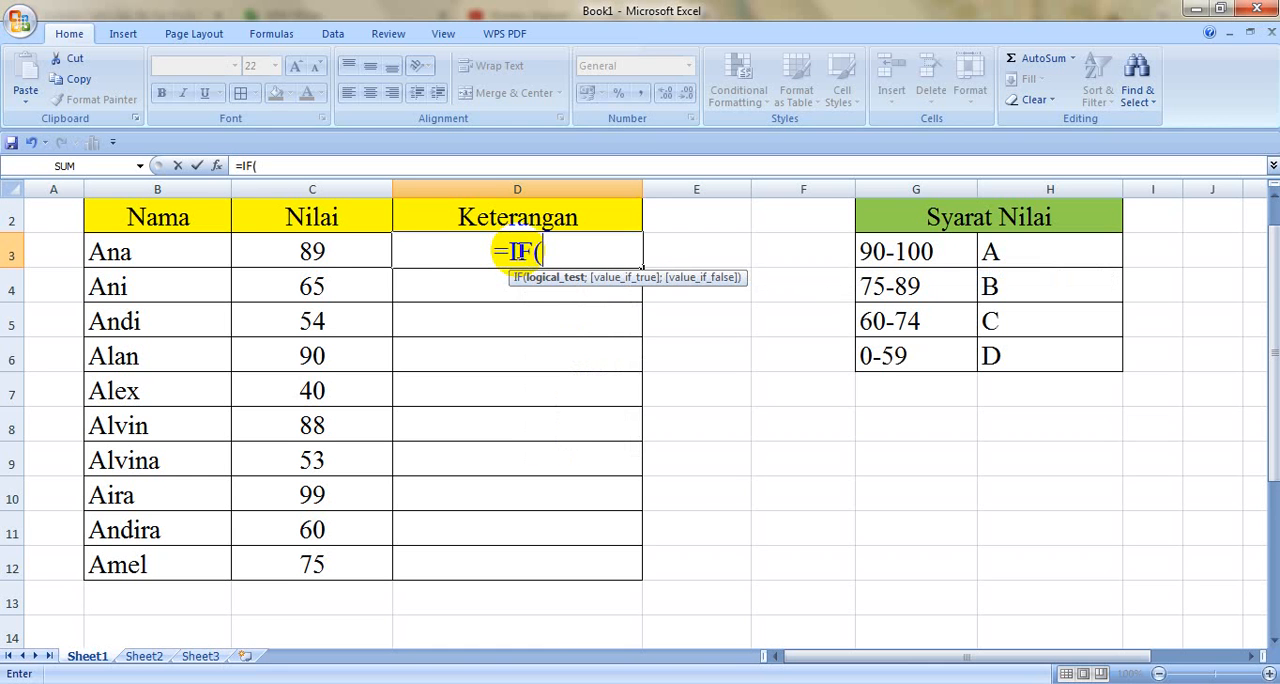
click(313, 252)
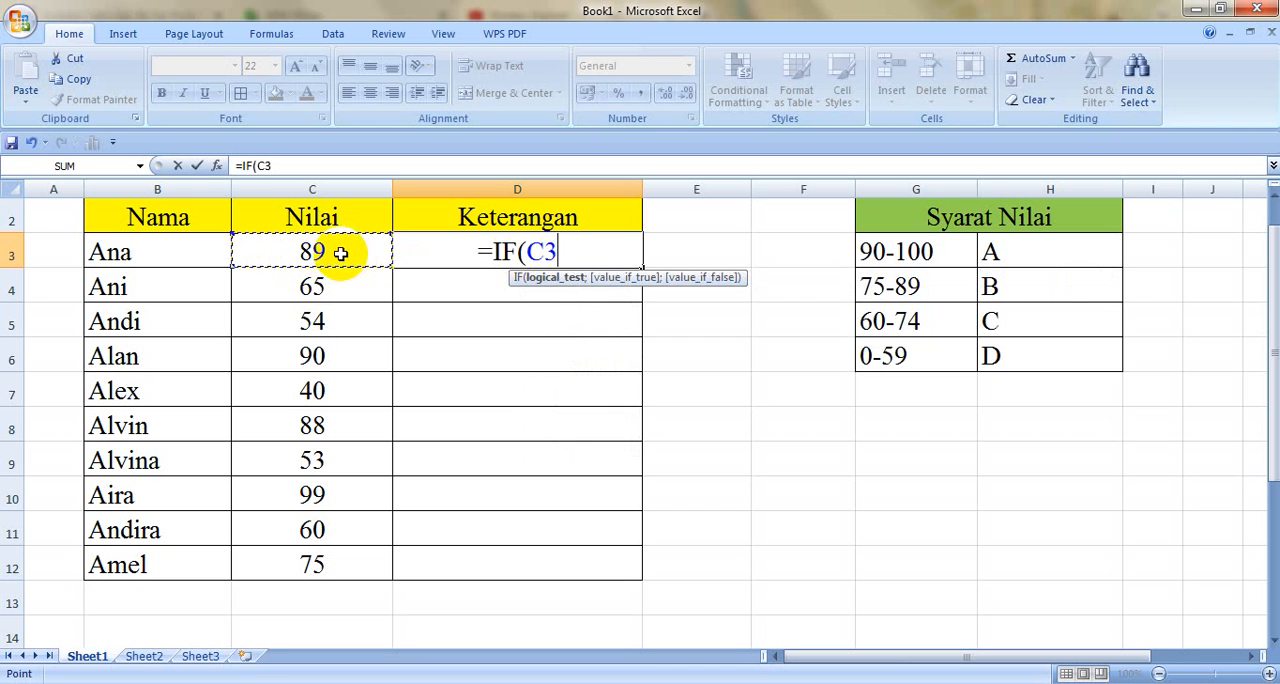
text(>=)
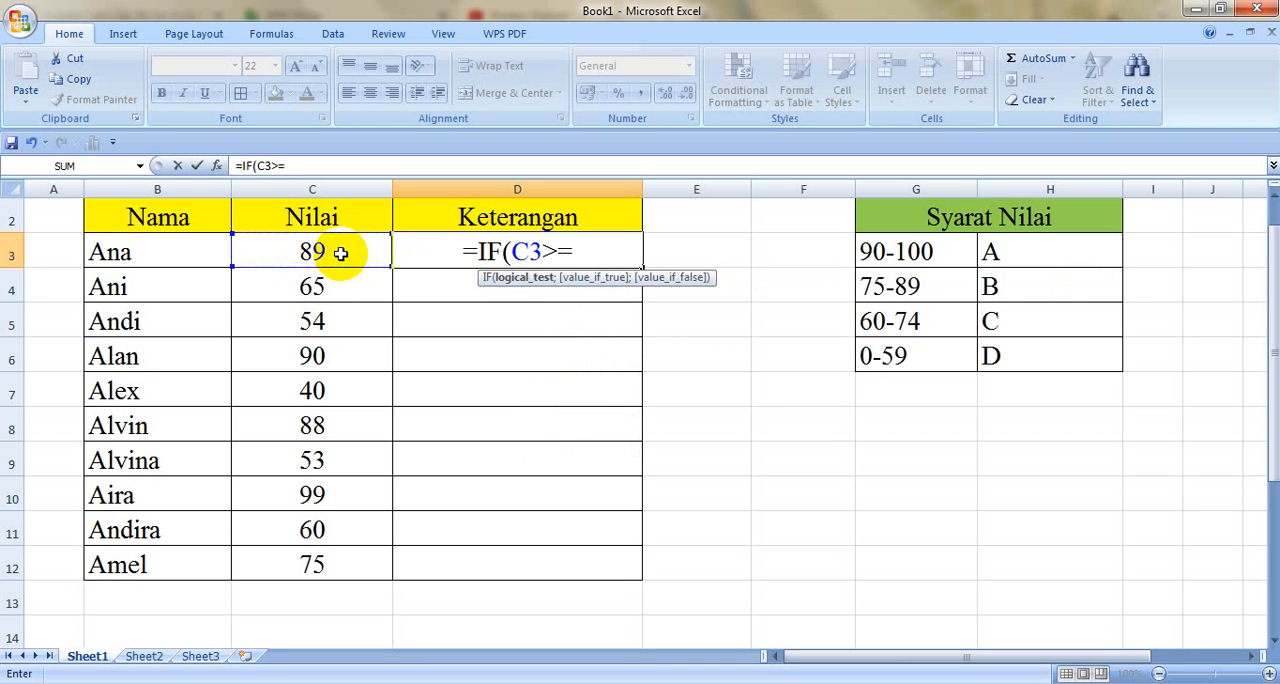
text(90)
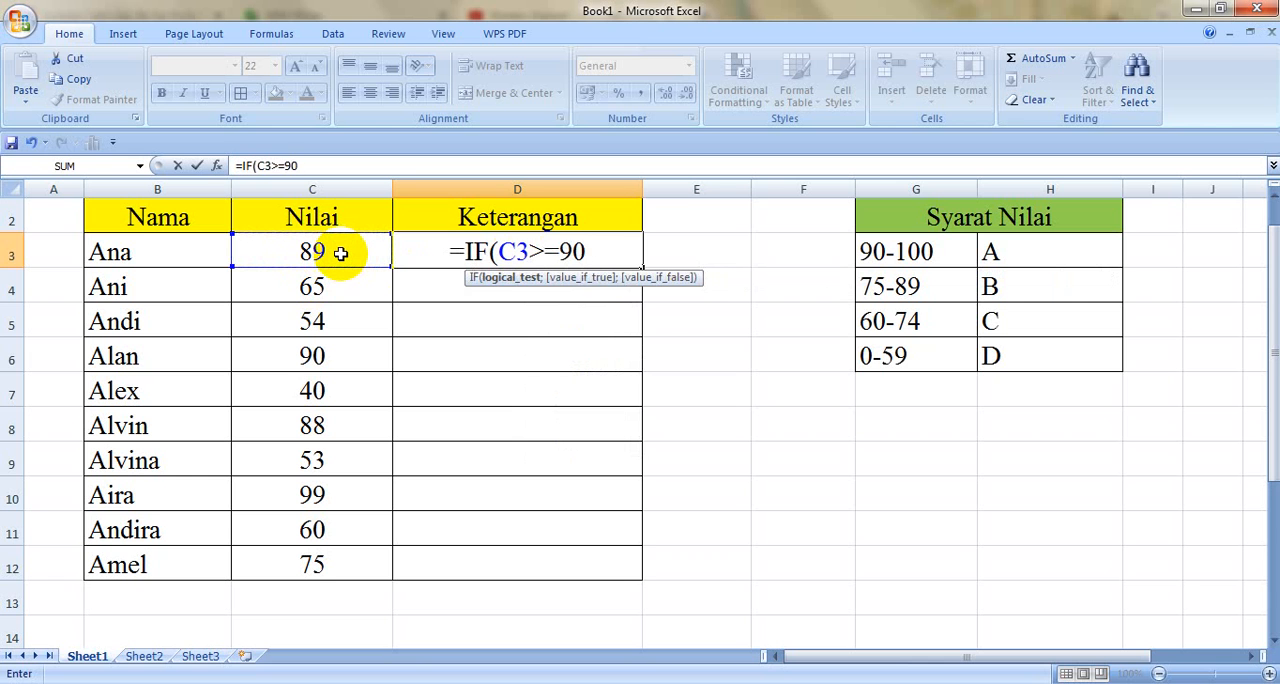
text(;")
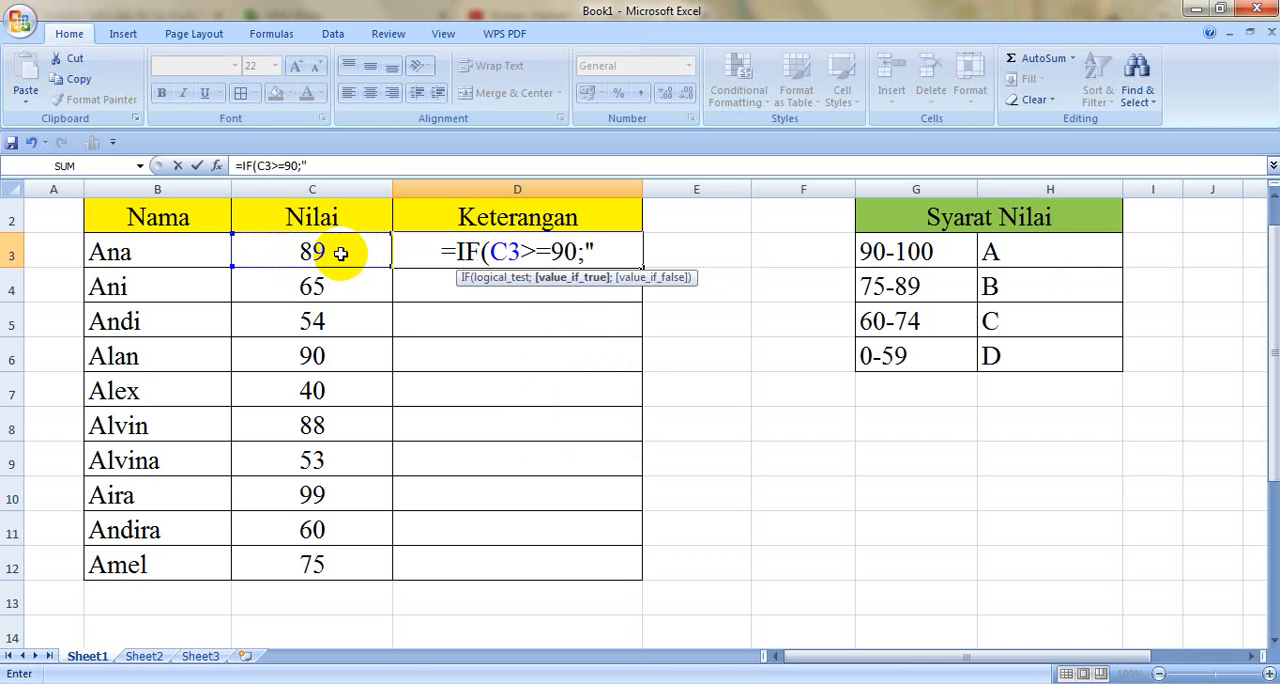
text(A)
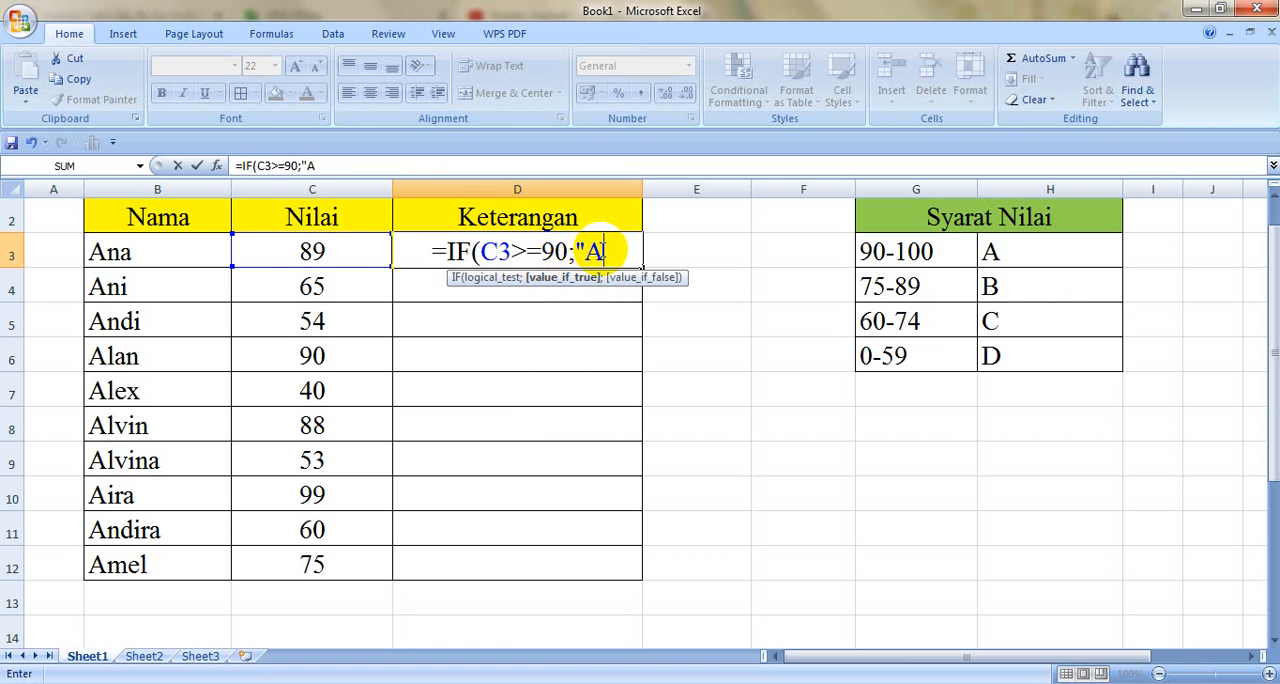
text(";)
text(IF)
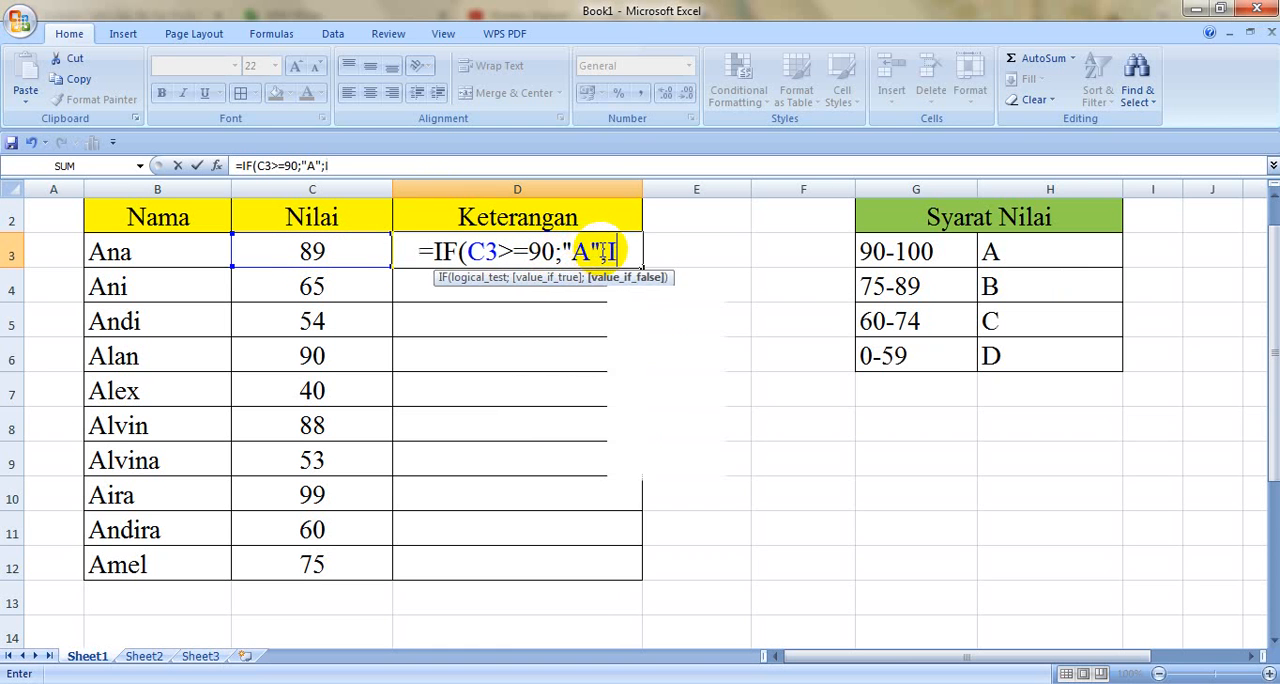
text(()
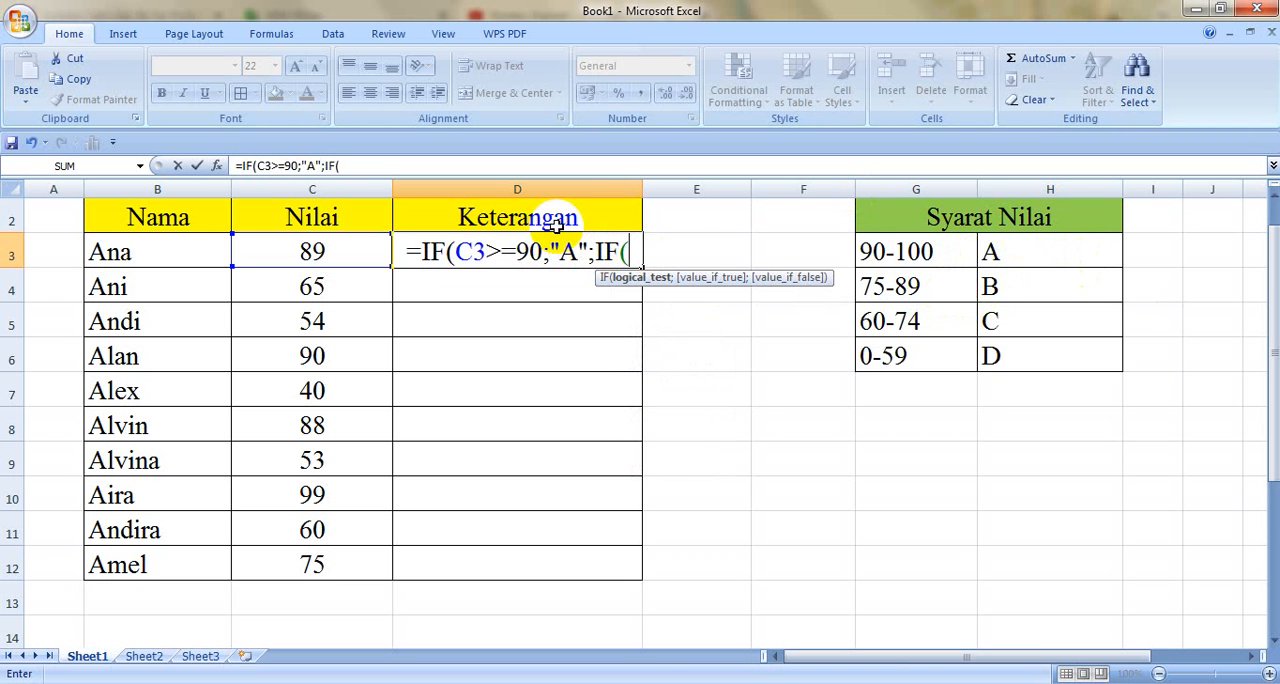
Step: Extend the D3 formula with a nested IF(C3>=75;"B"; as the first test's false value
click(341, 245)
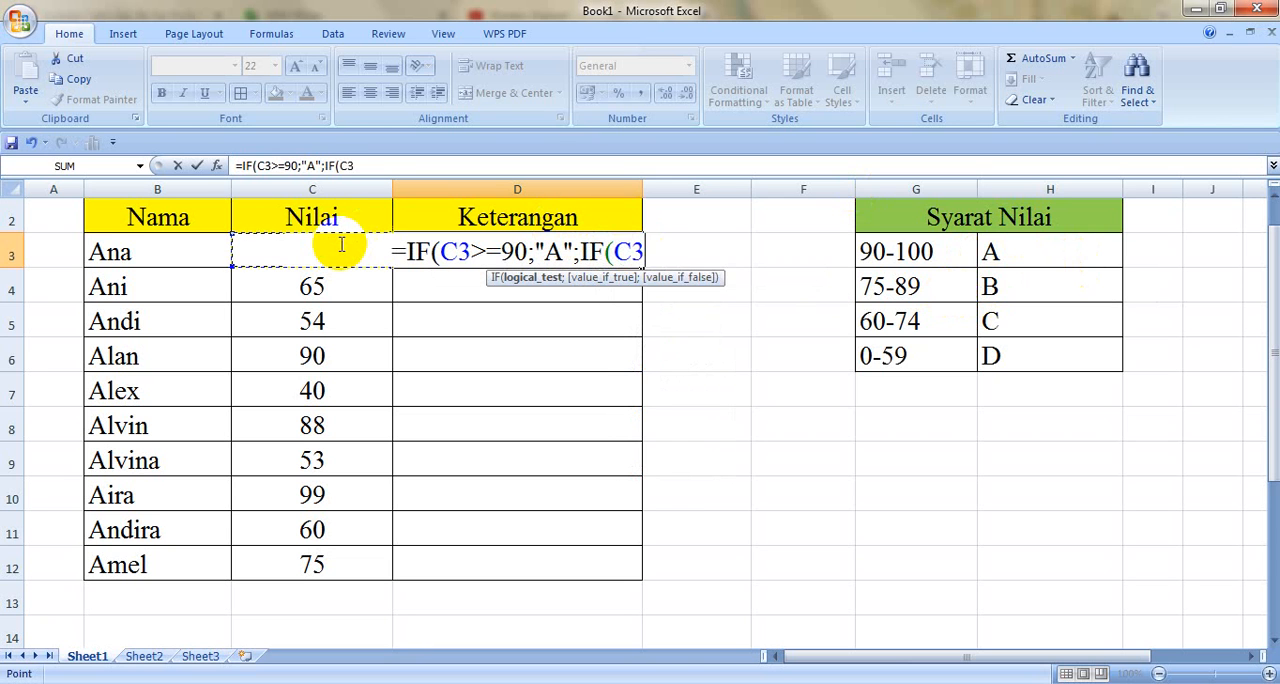
text(>=)
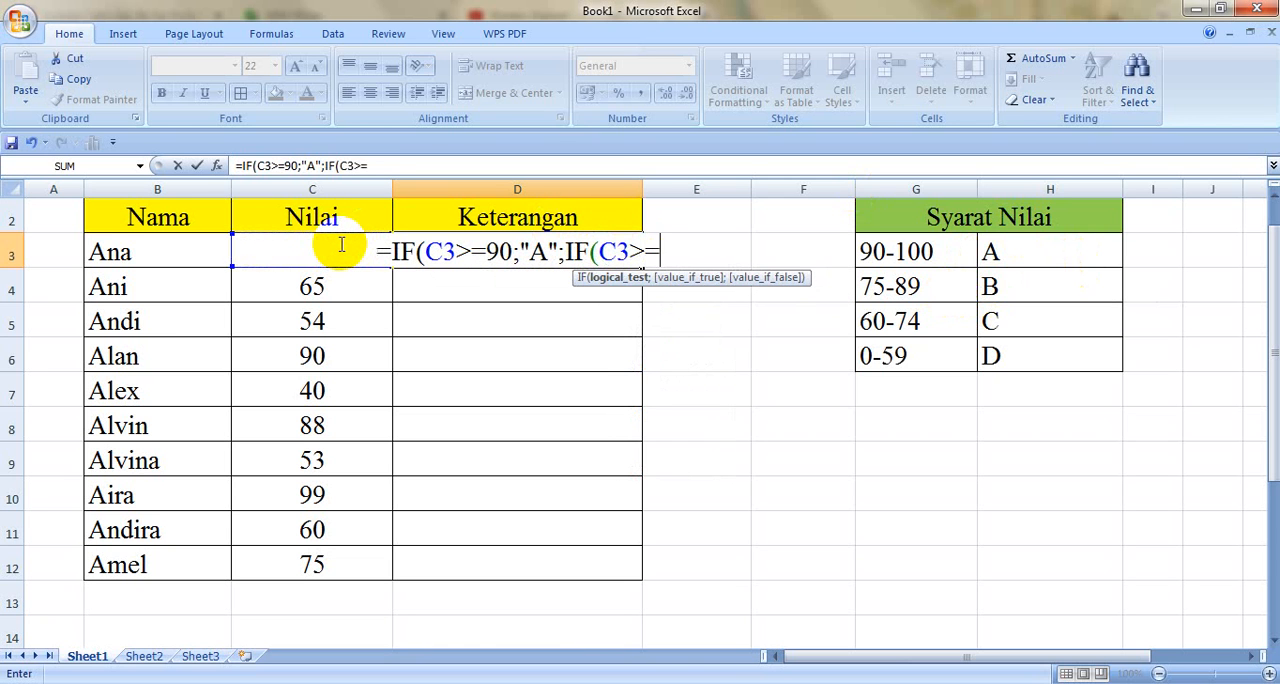
text(75)
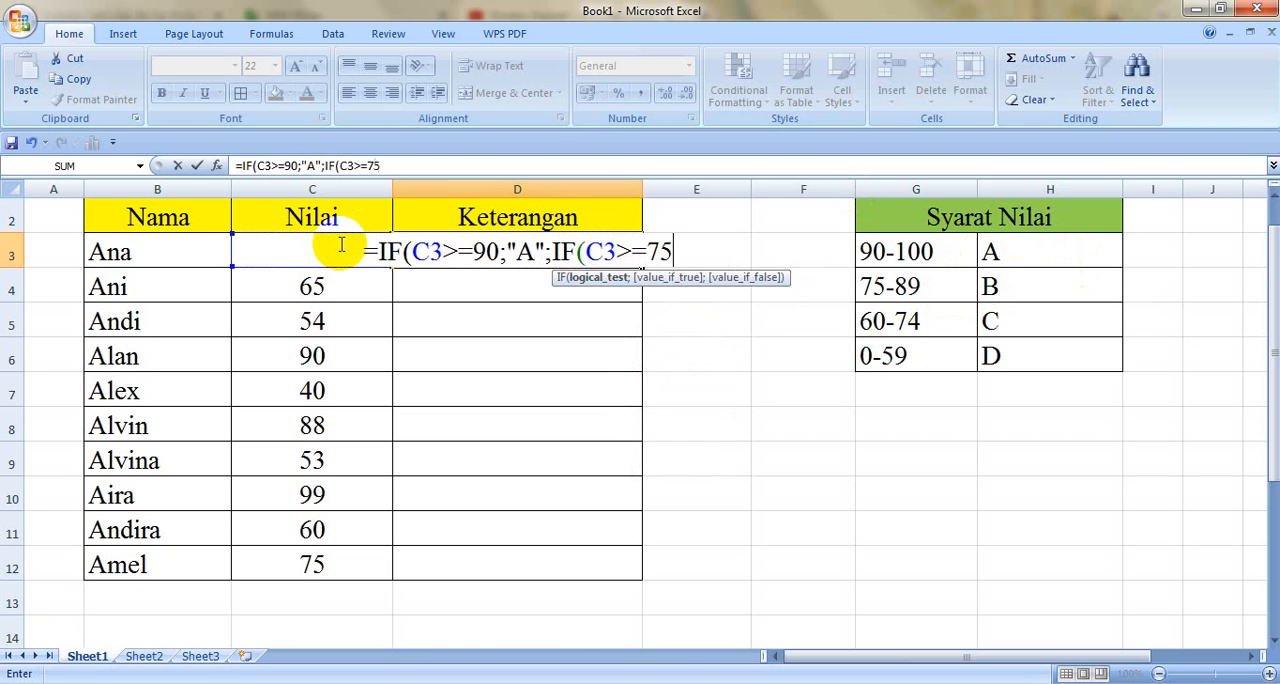
text(;")
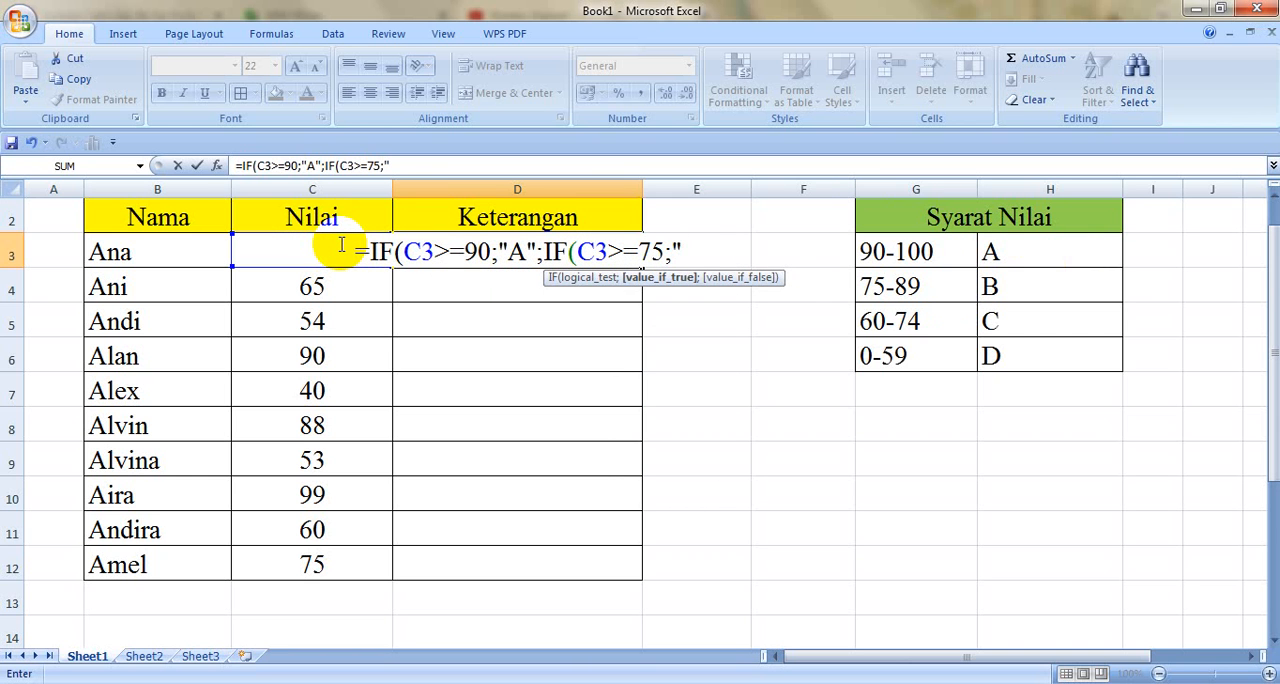
text(B";)
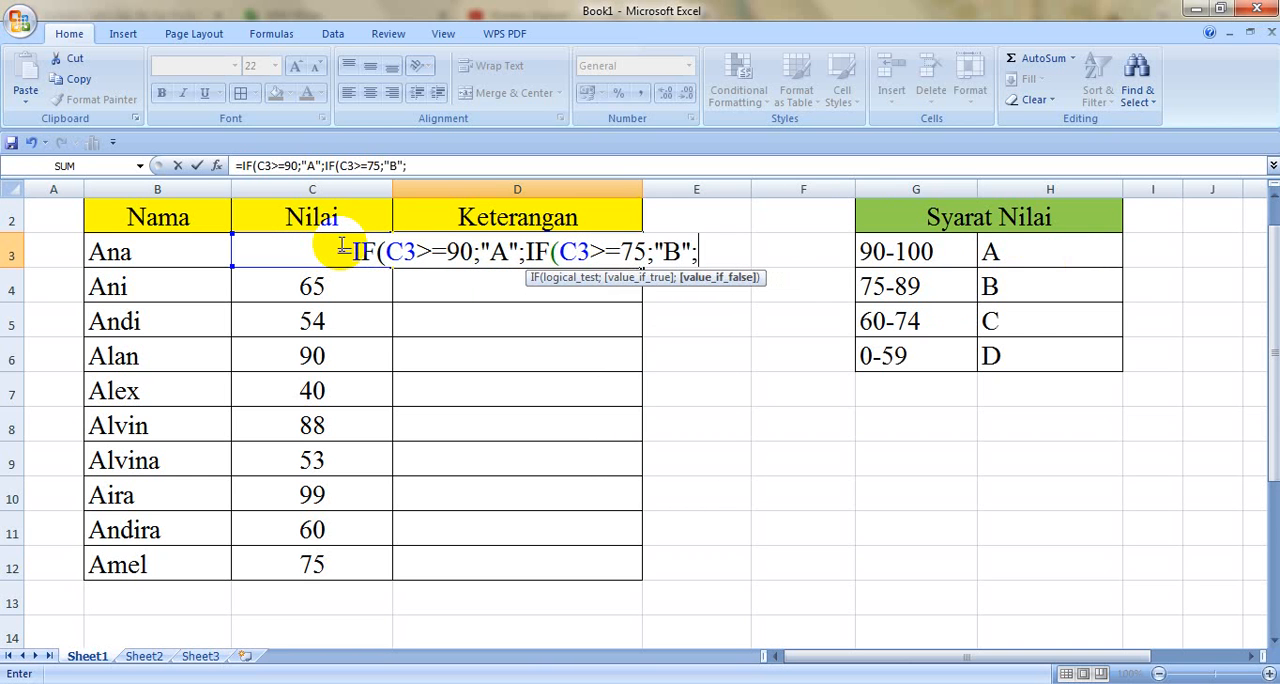
text(IF)
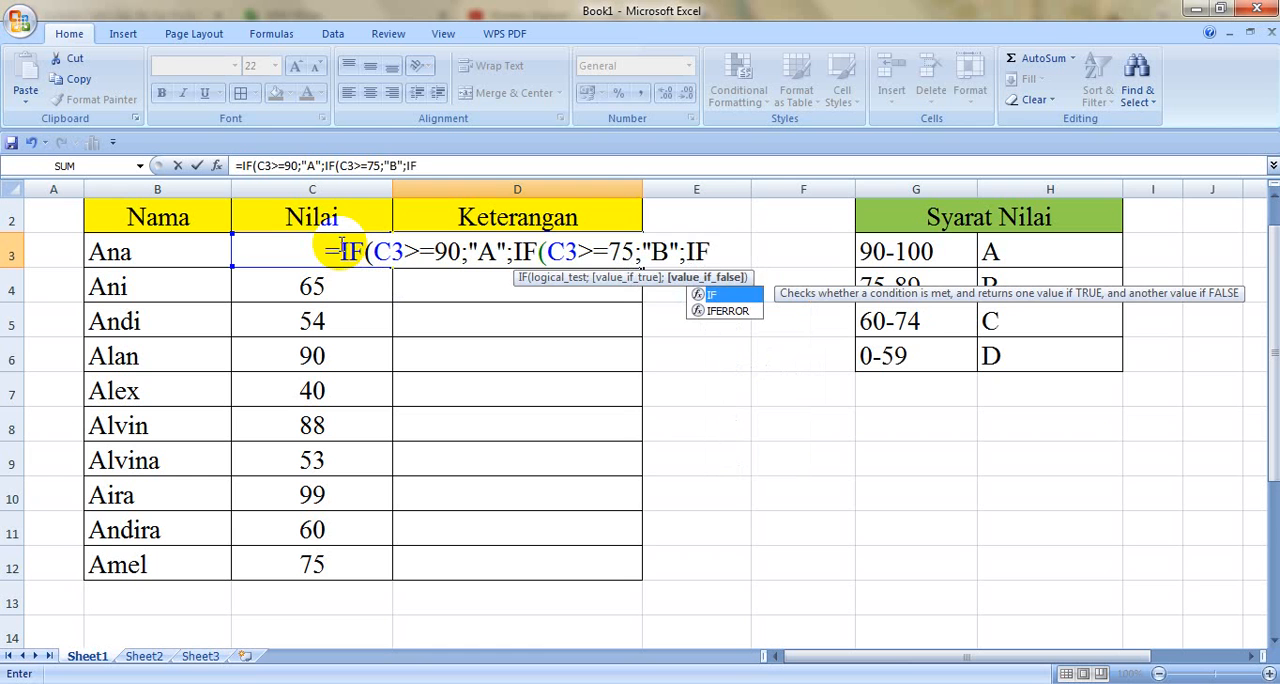
text(()
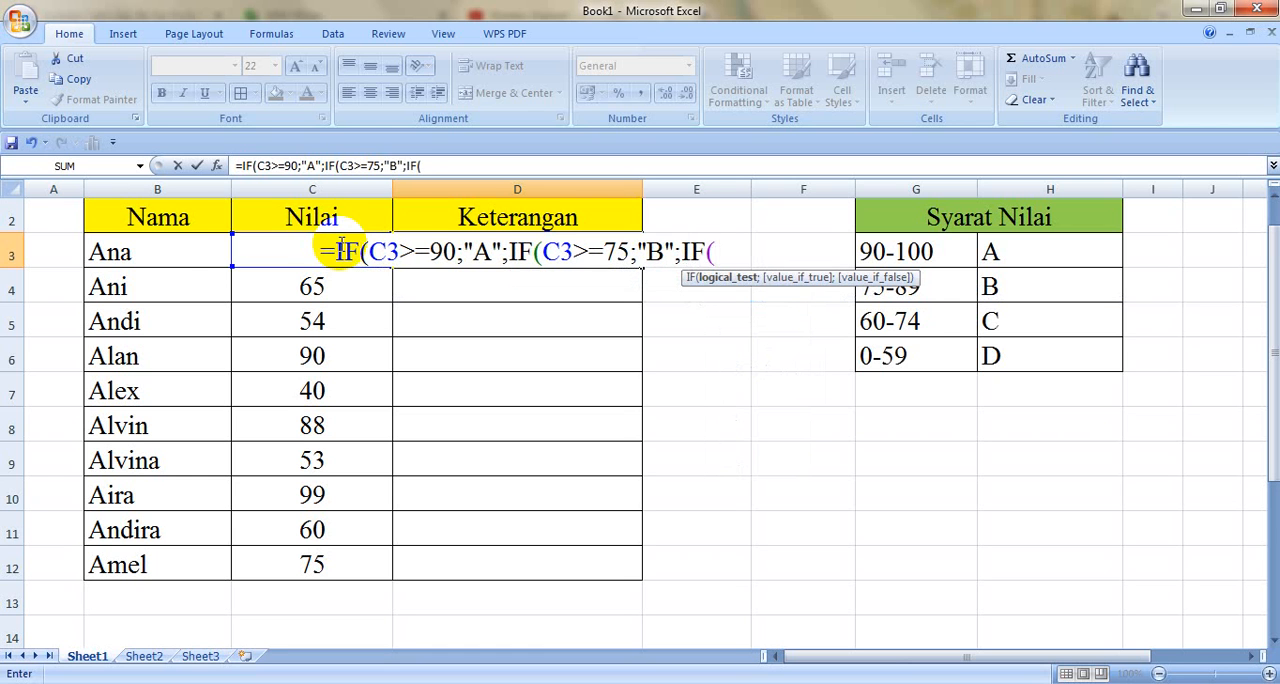
Step: Nest a third condition in the D3 formula, IF(C3>=60;"C", after the "B" result
click(188, 250)
key(Right)
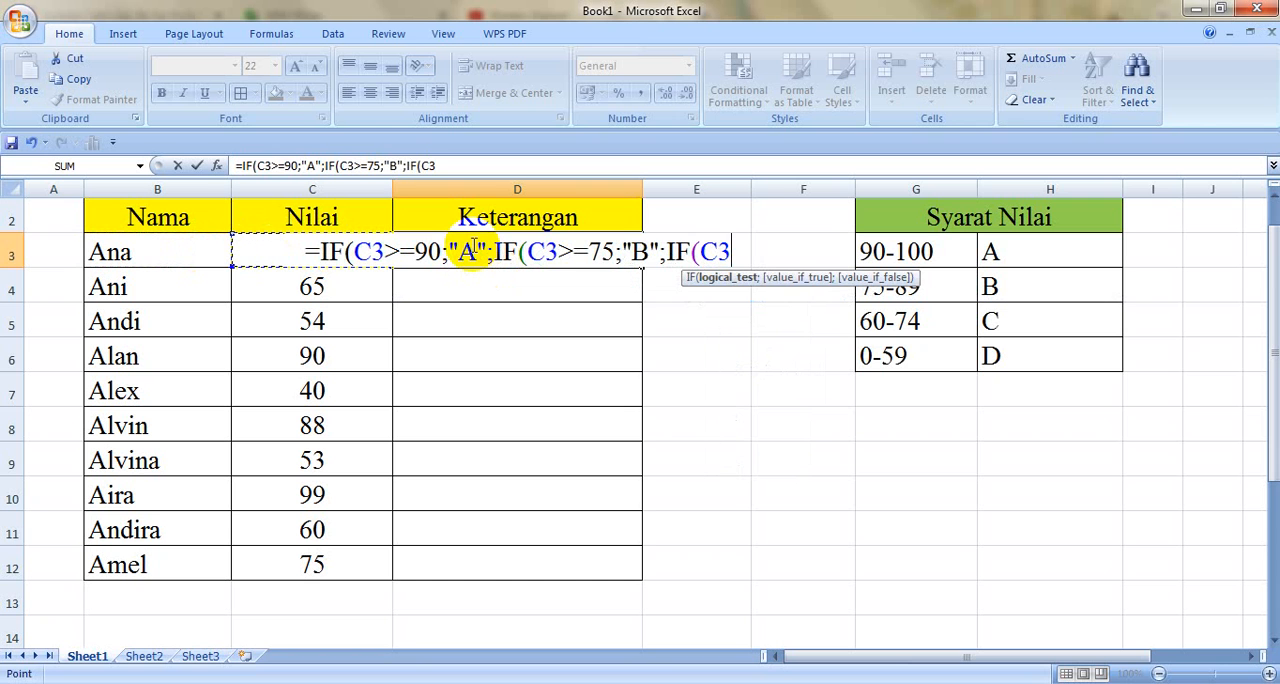
text(>=)
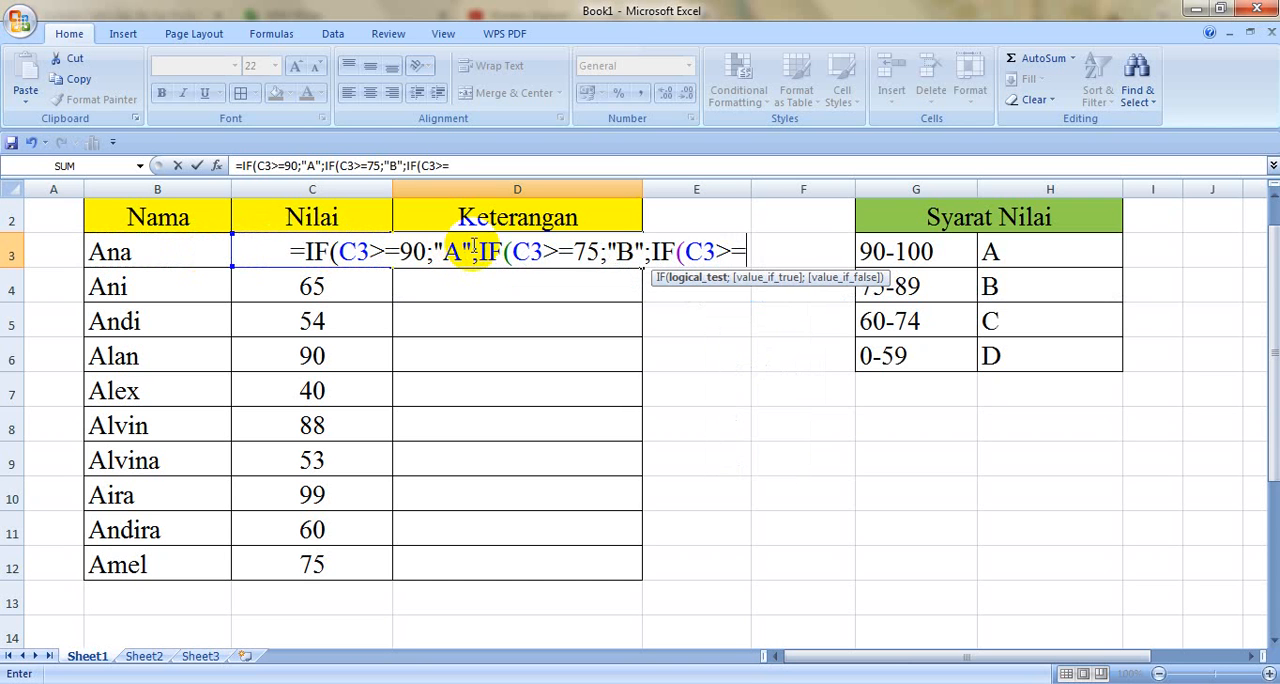
text(7)
key(BackSpace)
text(60)
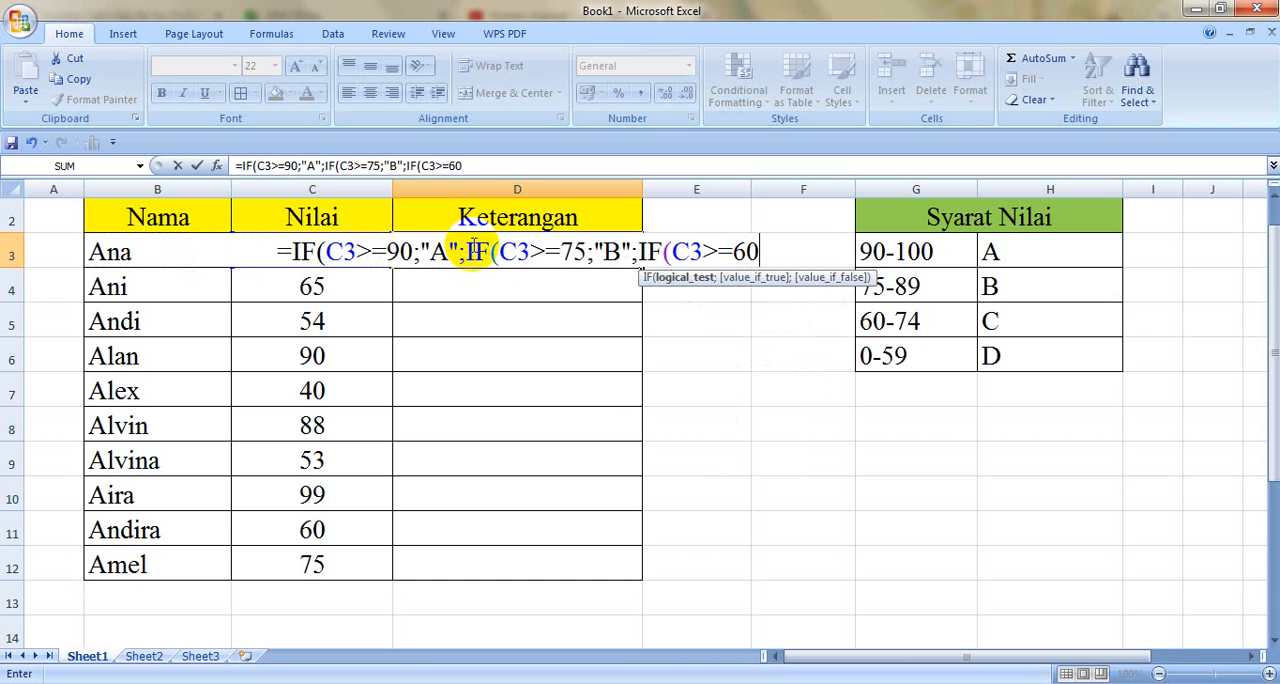
text(;")
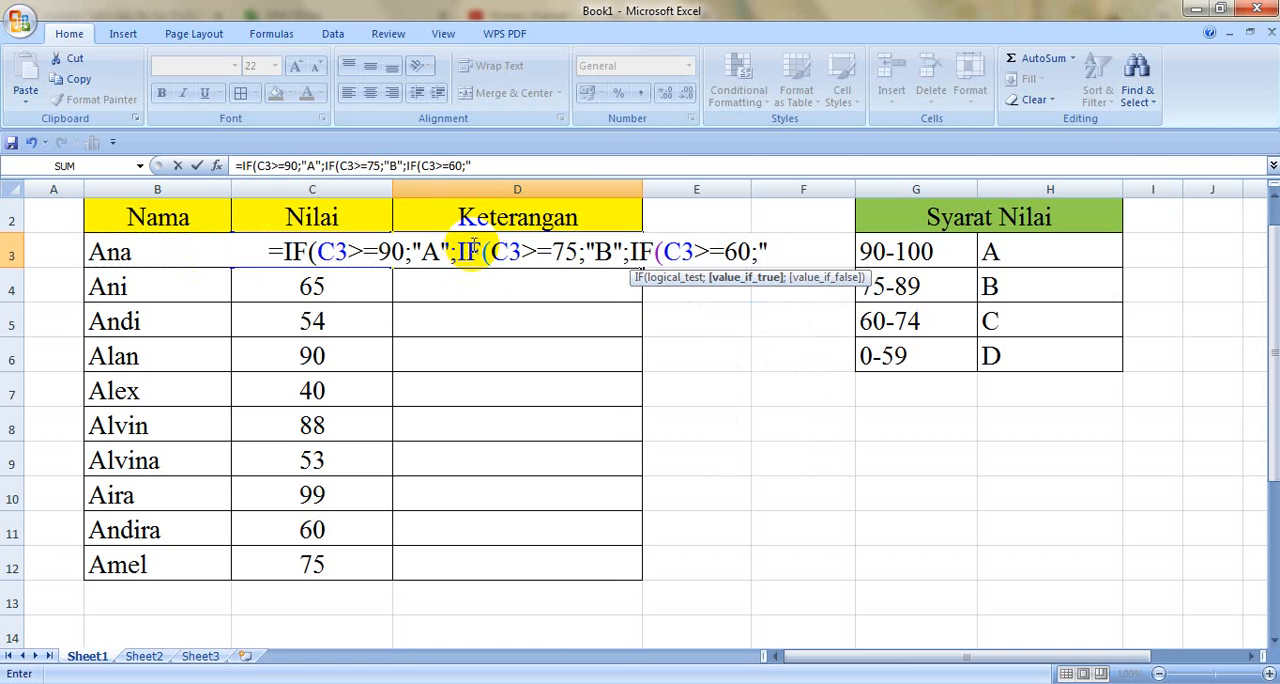
text(C)
text(";")
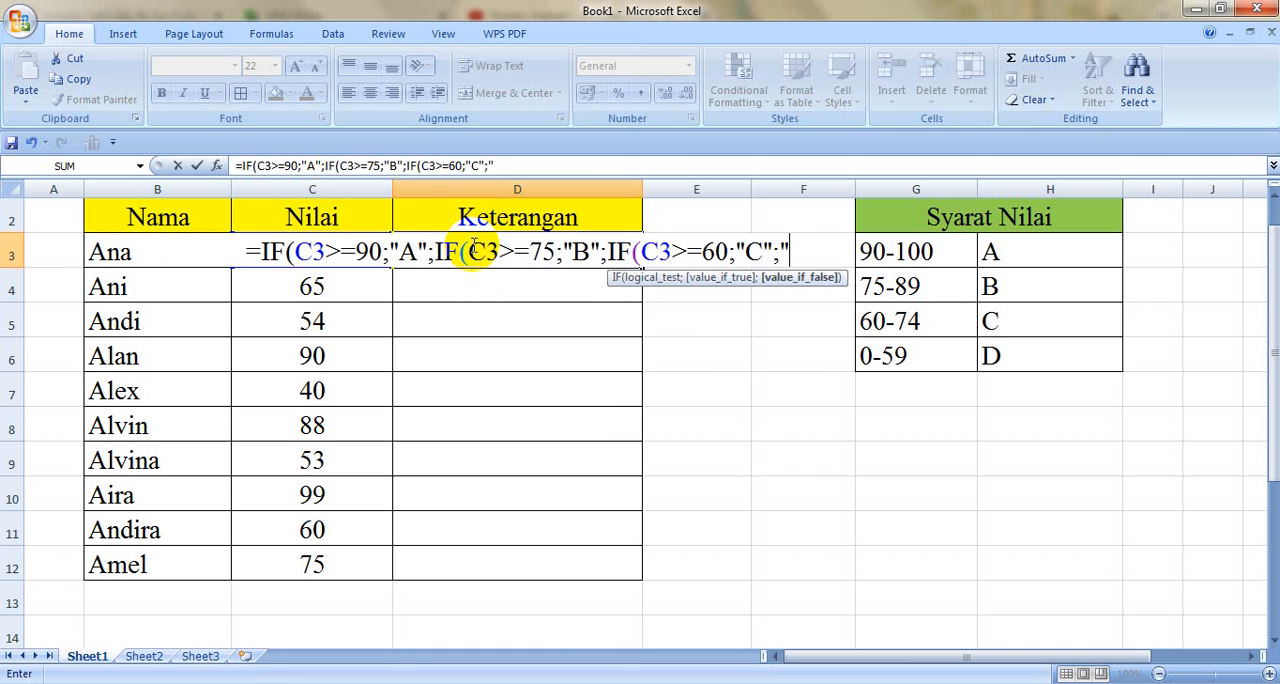
text(D")
Step: Add "D" as the last false value in the D3 formula and enter it, accepting the proposed closing parentheses
key(Return)
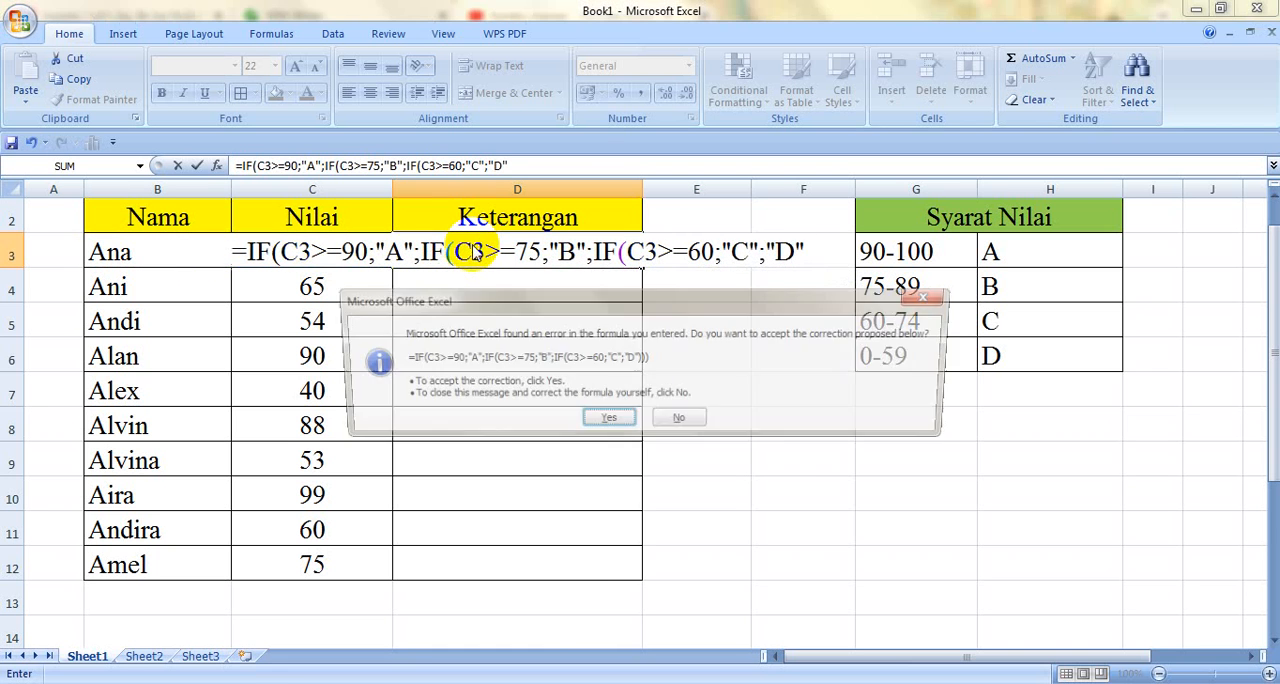
click(607, 422)
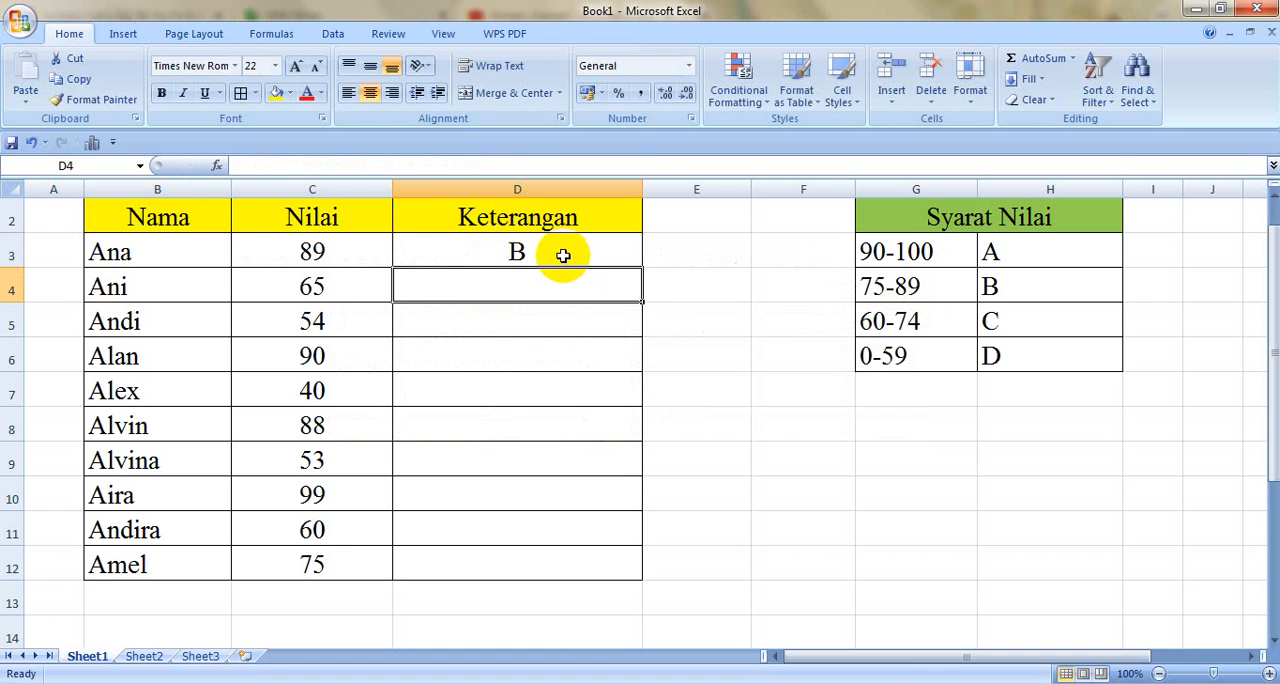
Step: Fill the D3 formula down the Keterangan column to D12 and deselect the range
click(575, 252)
double_click(642, 268)
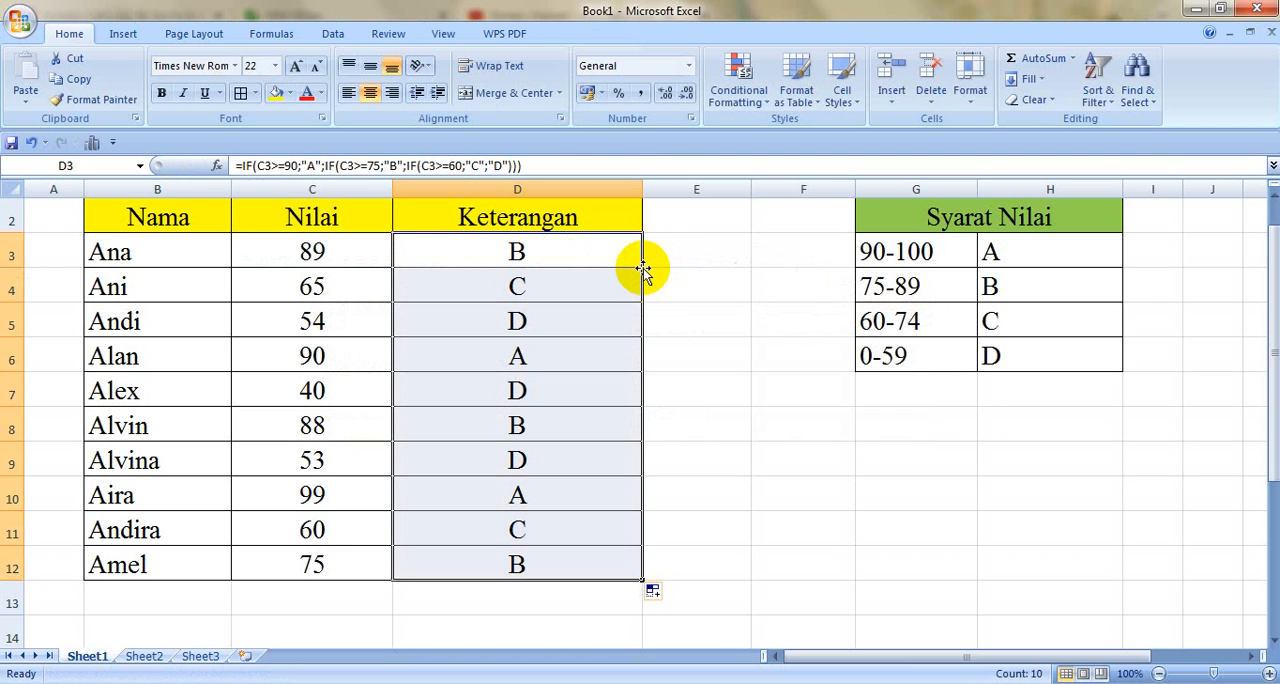
click(705, 298)
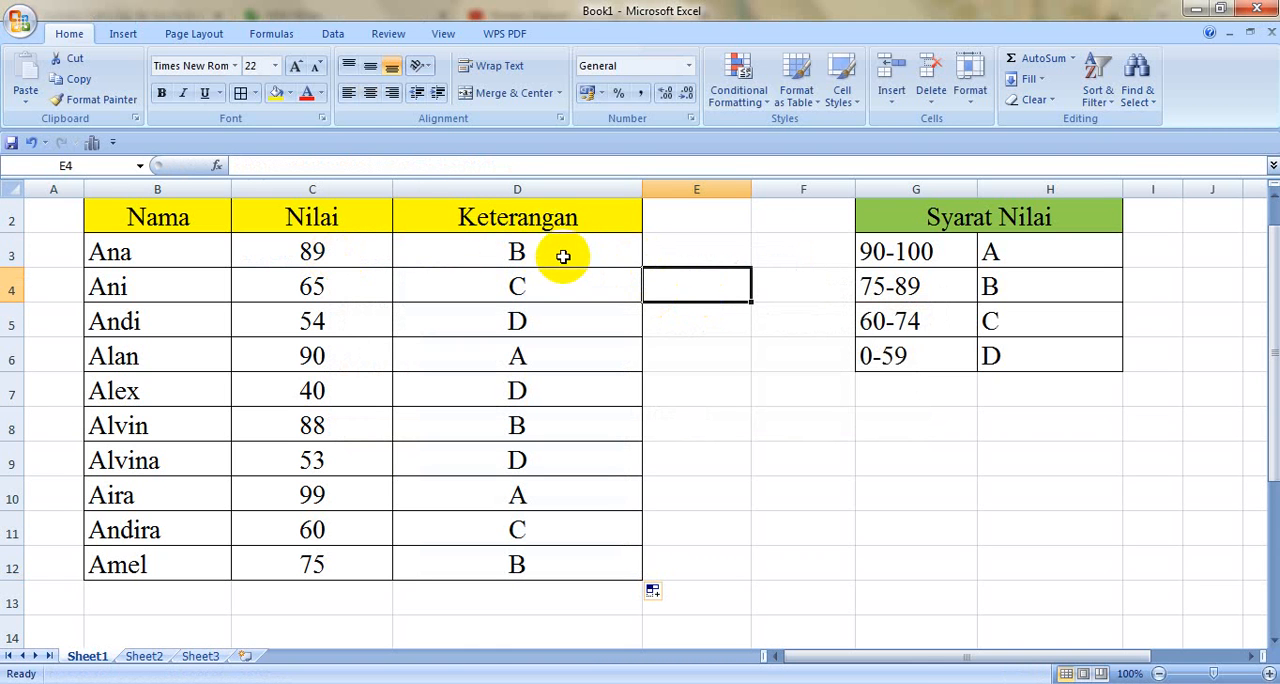
drag(569, 257, 329, 286)
click(331, 289)
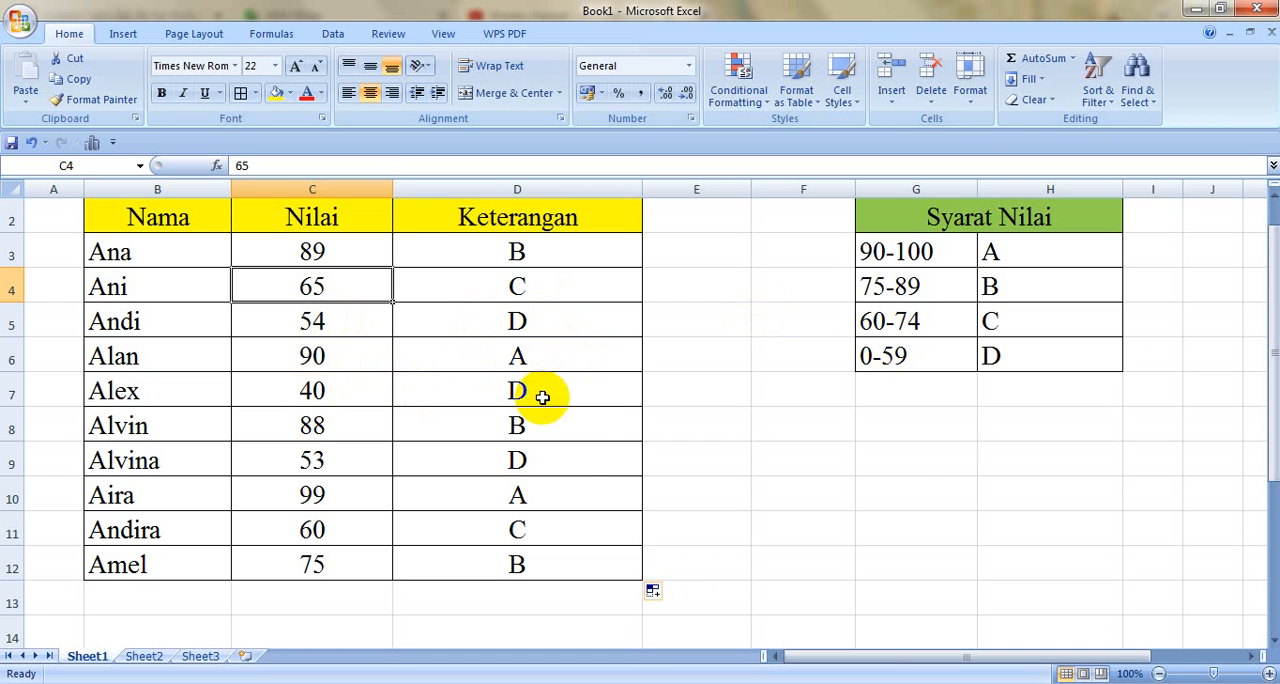
click(918, 443)
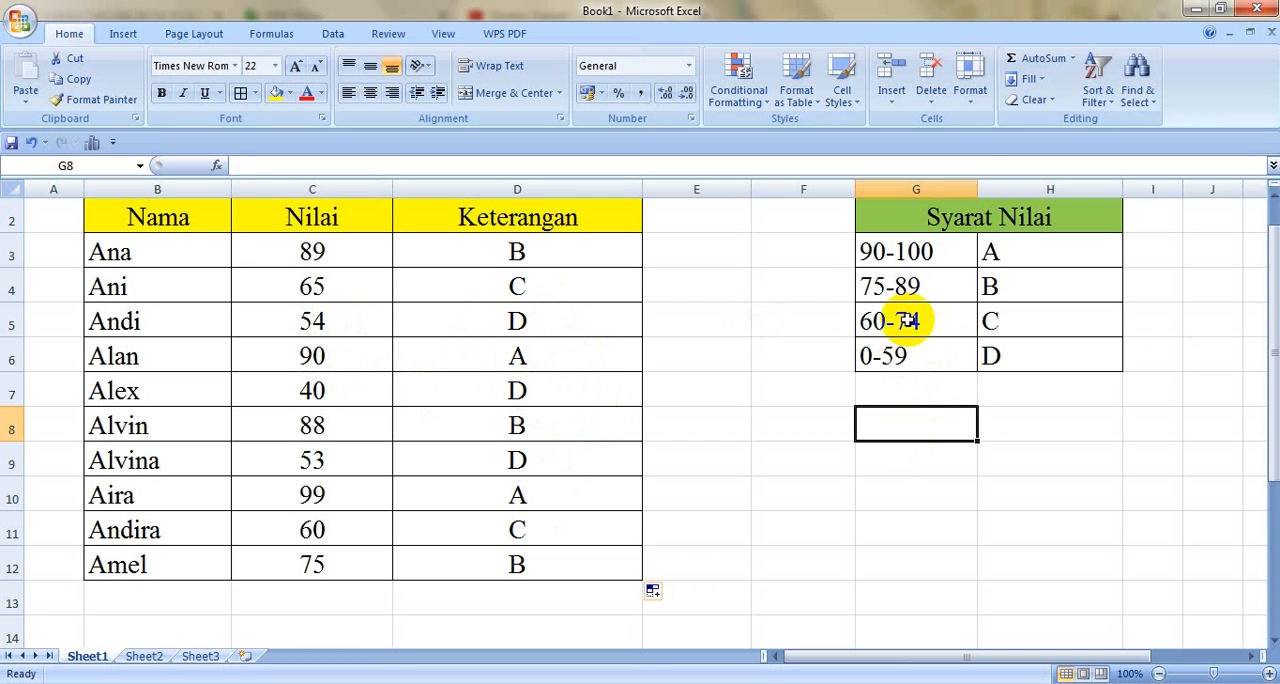
Step: Clear the C and D rows of the Syarat Nilai table, cells G5:H6
drag(876, 321, 1073, 368)
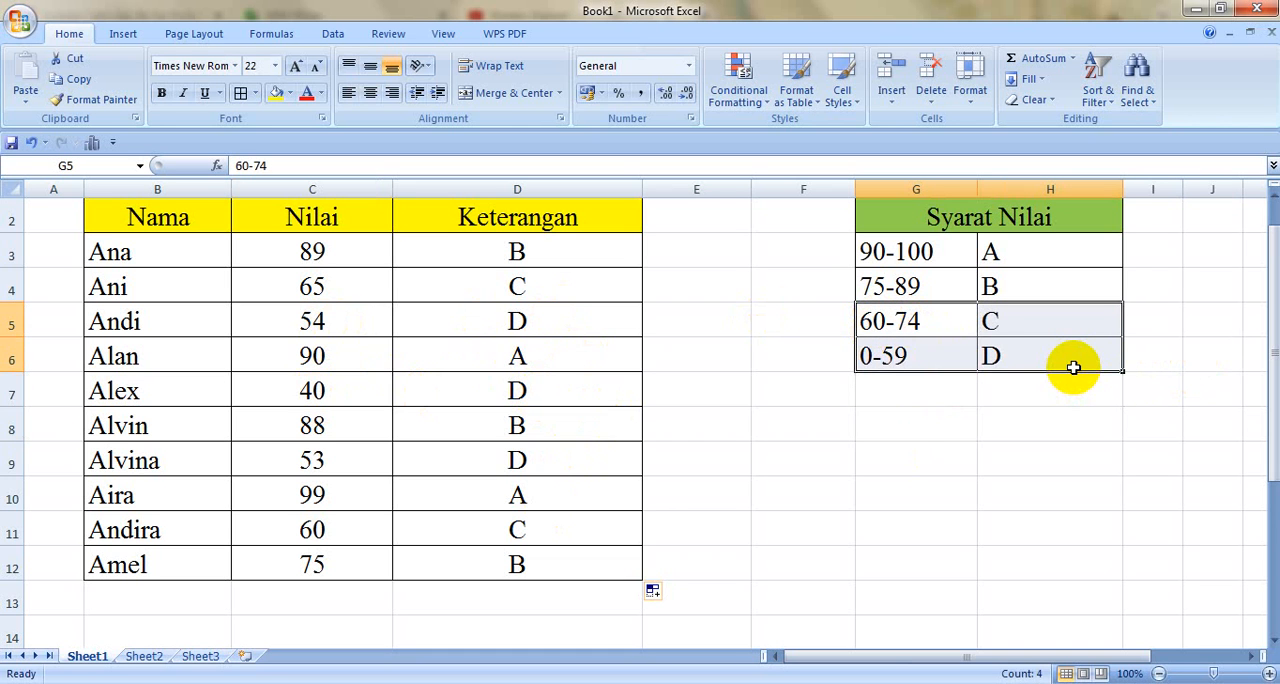
key(Delete)
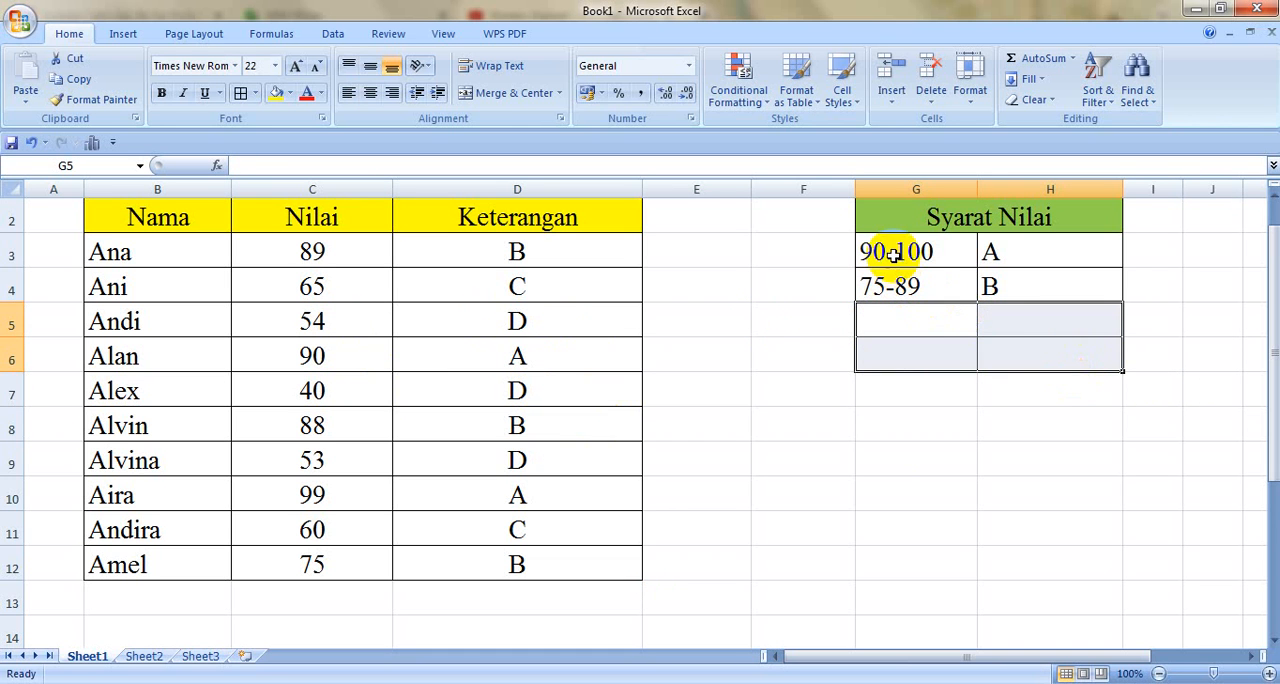
Step: Change the score range for grade A in G3 of the Syarat Nilai table to 60-100
double_click(938, 285)
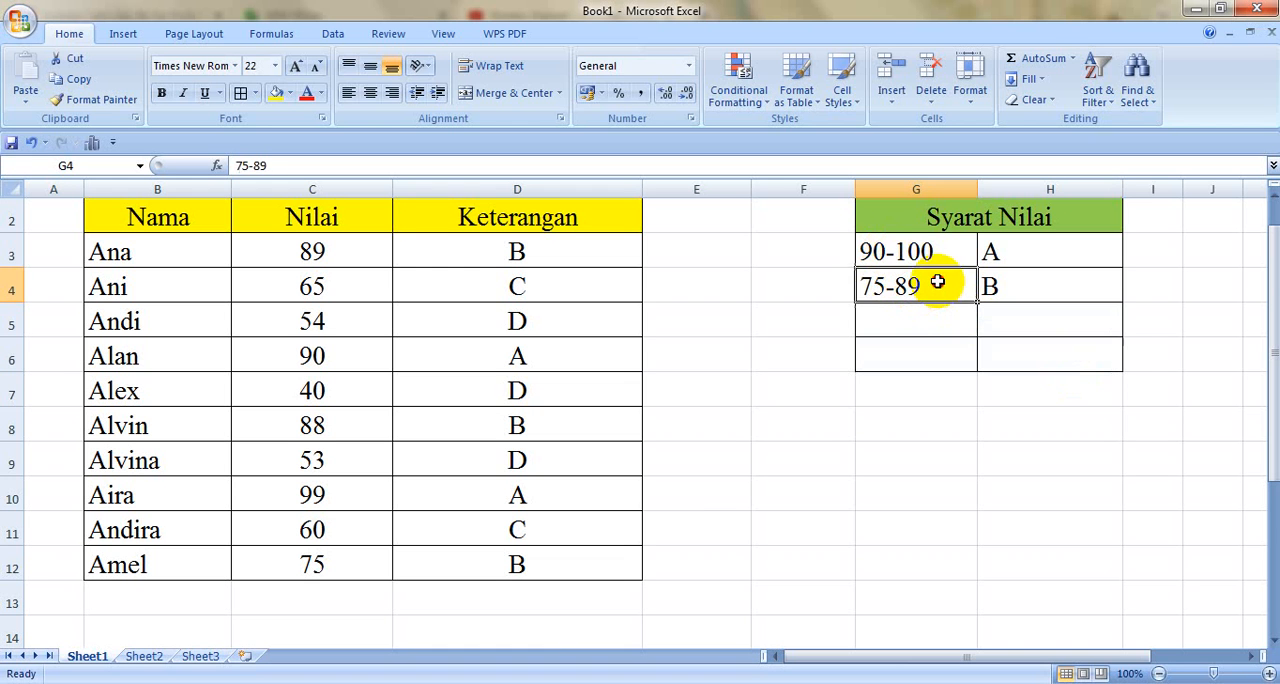
double_click(887, 250)
key(BackSpace)
key(BackSpace)
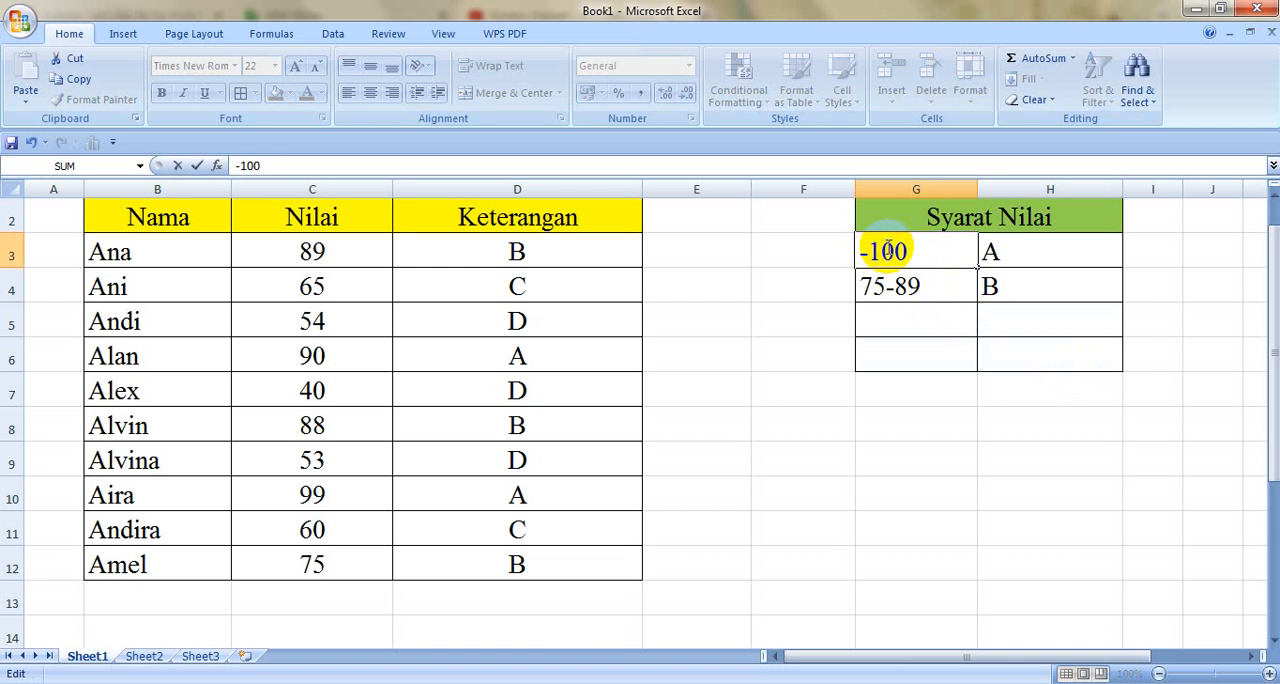
text(60)
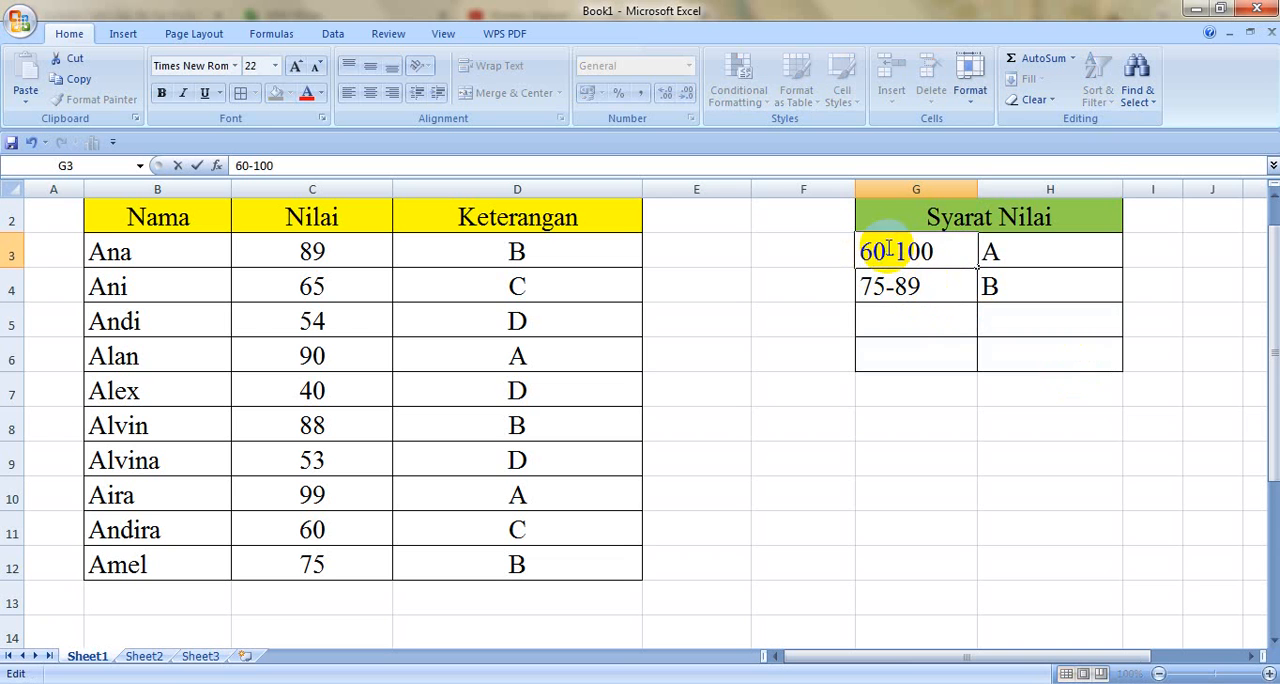
Step: Change the second score range in G4 of the Syarat Nilai table to 0-59
double_click(933, 287)
key(BackSpace)
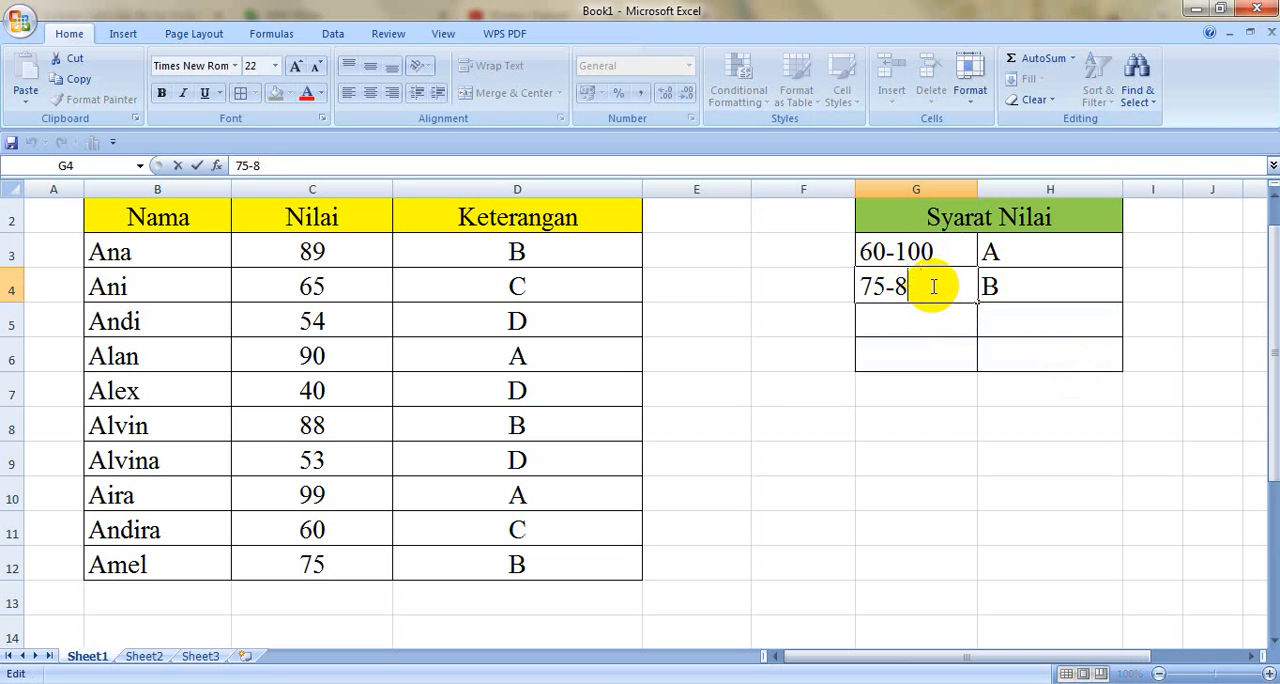
key(BackSpace)
key(BackSpace)
key(BackSpace)
key(BackSpace)
text(0)
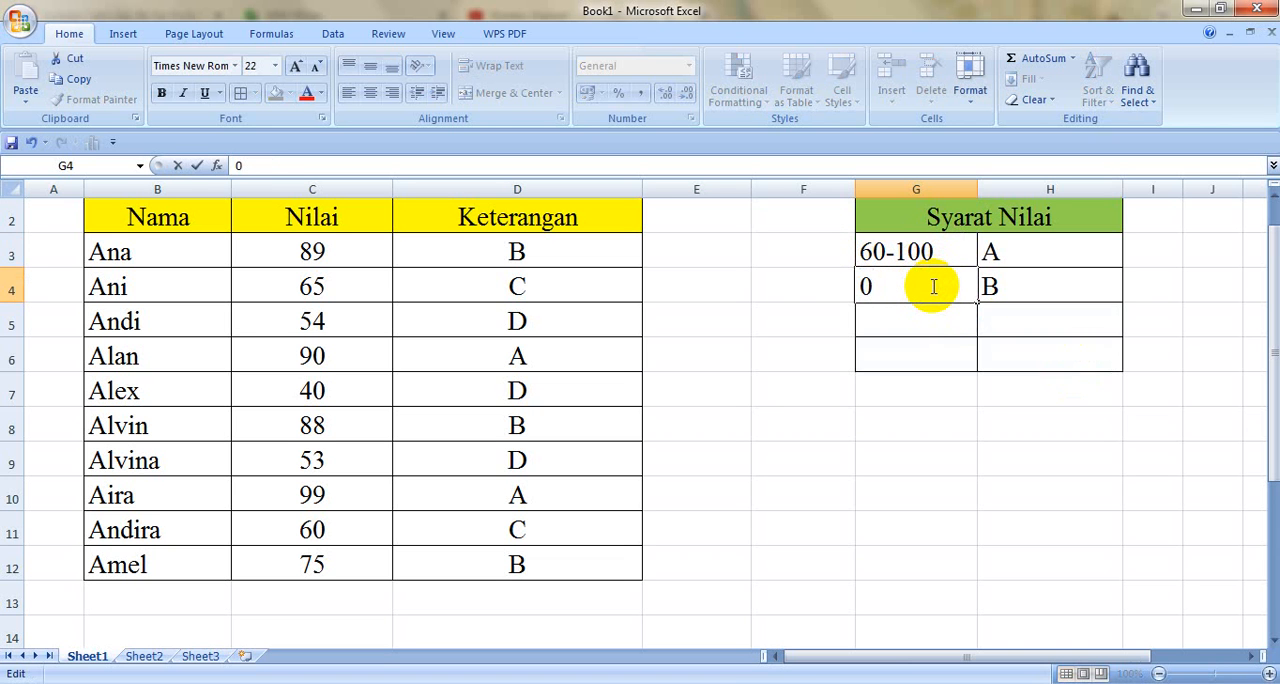
text(-59)
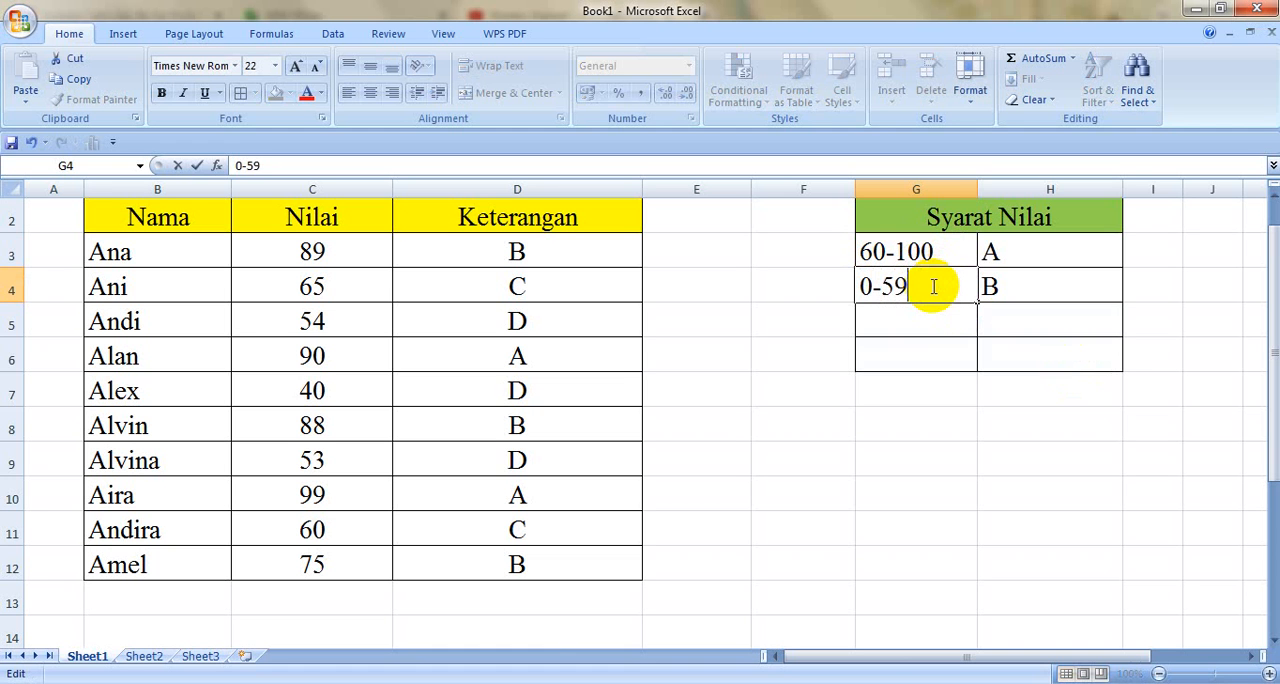
Step: Change the grade for the 0-59 range in H4 to C
click(1030, 345)
click(1028, 289)
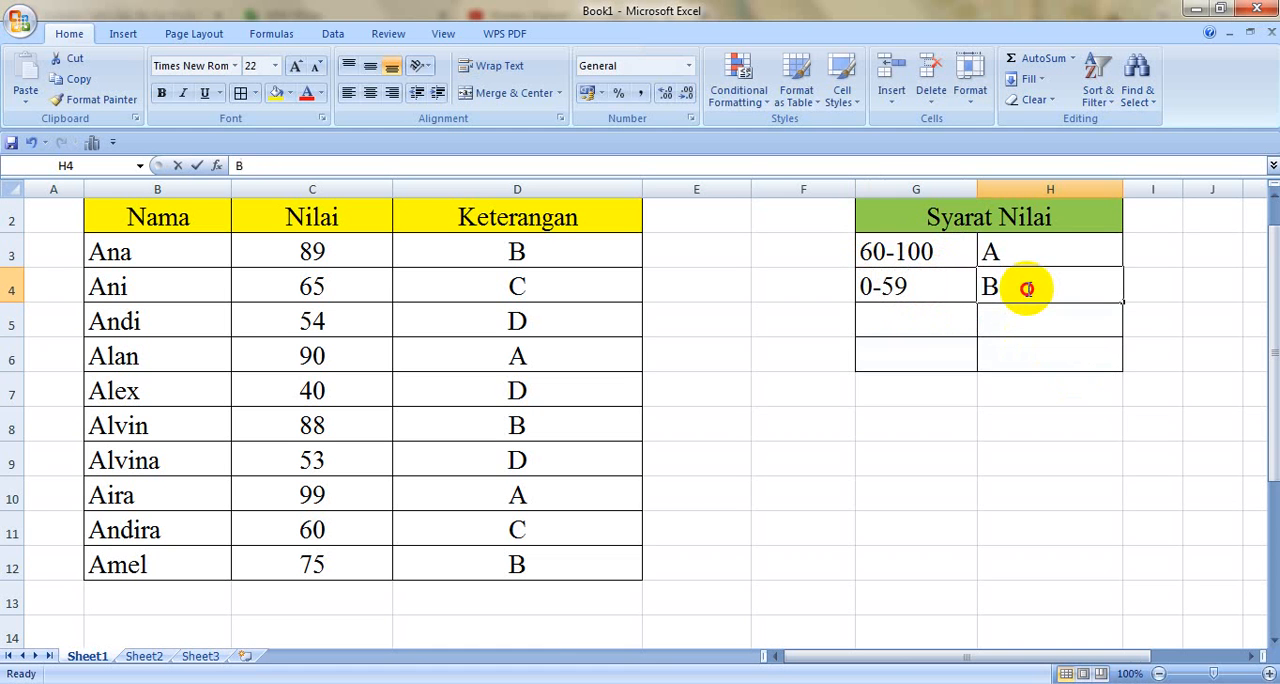
key(BackSpace)
text(C)
click(1031, 360)
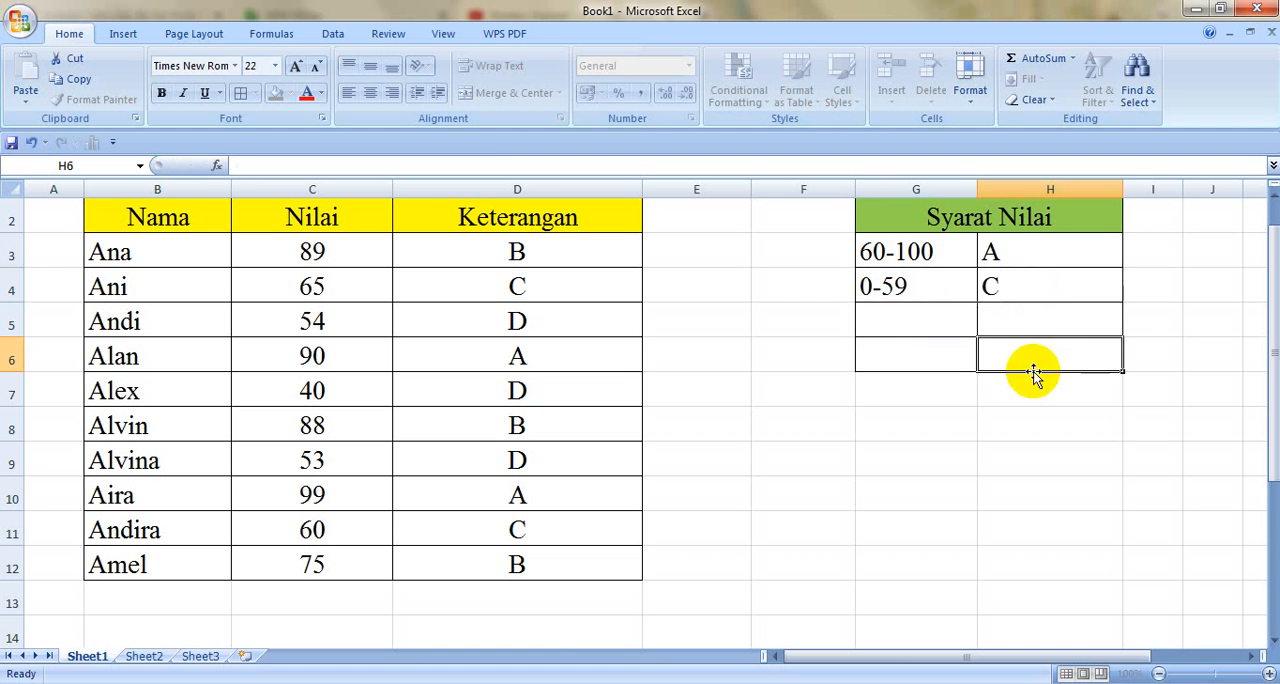
Step: Clear the old grade formulas from the Keterangan column, cells D3:D12
drag(571, 252, 606, 576)
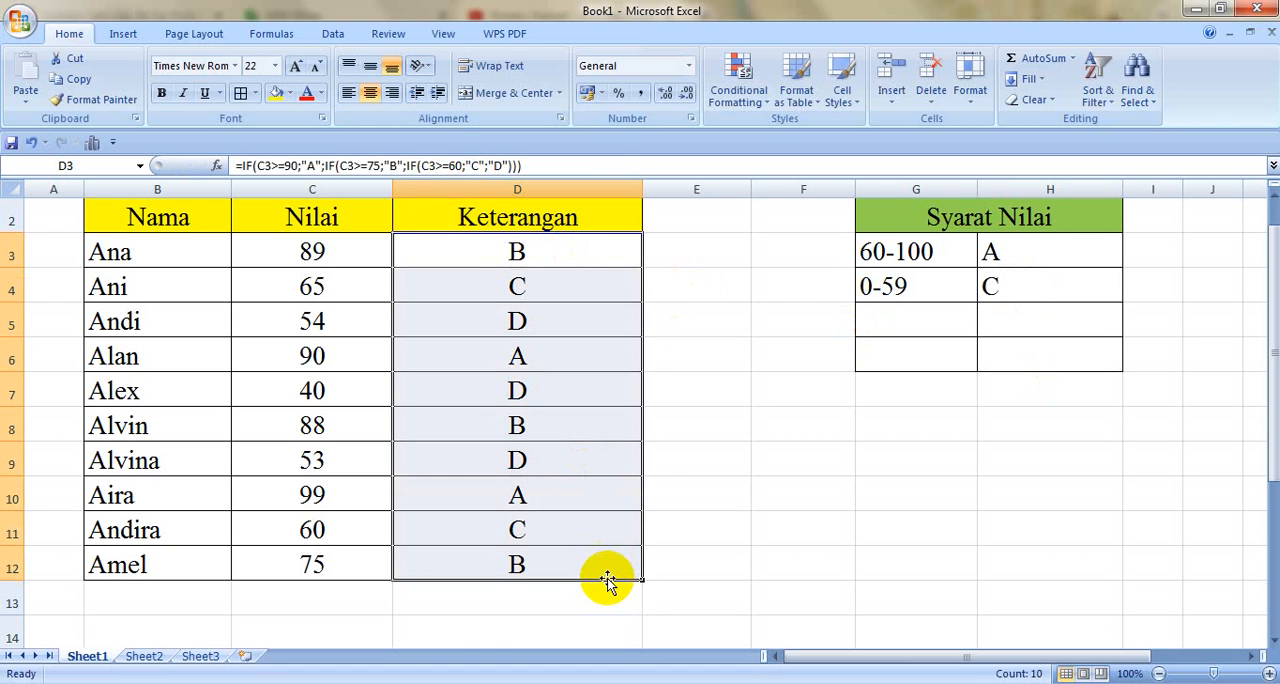
key(Delete)
Step: Enter the formula =IF(C3>=60;"A";"C") in D3 to grade the first score
click(574, 258)
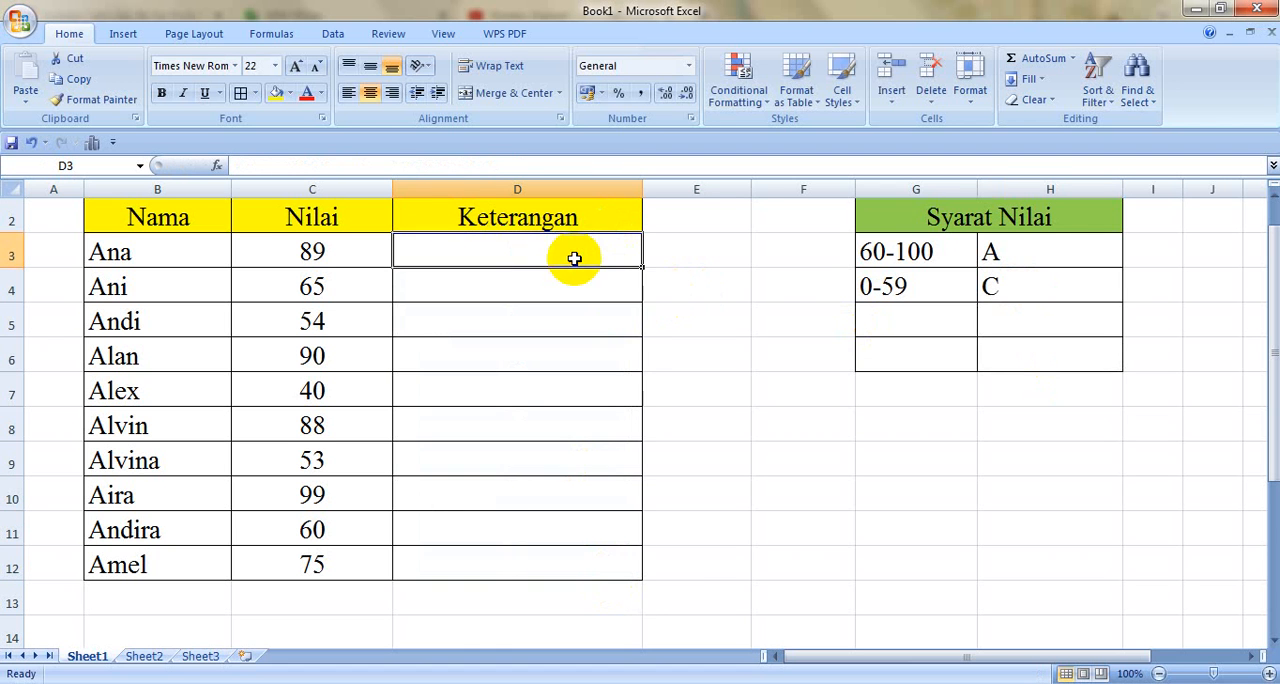
text(=)
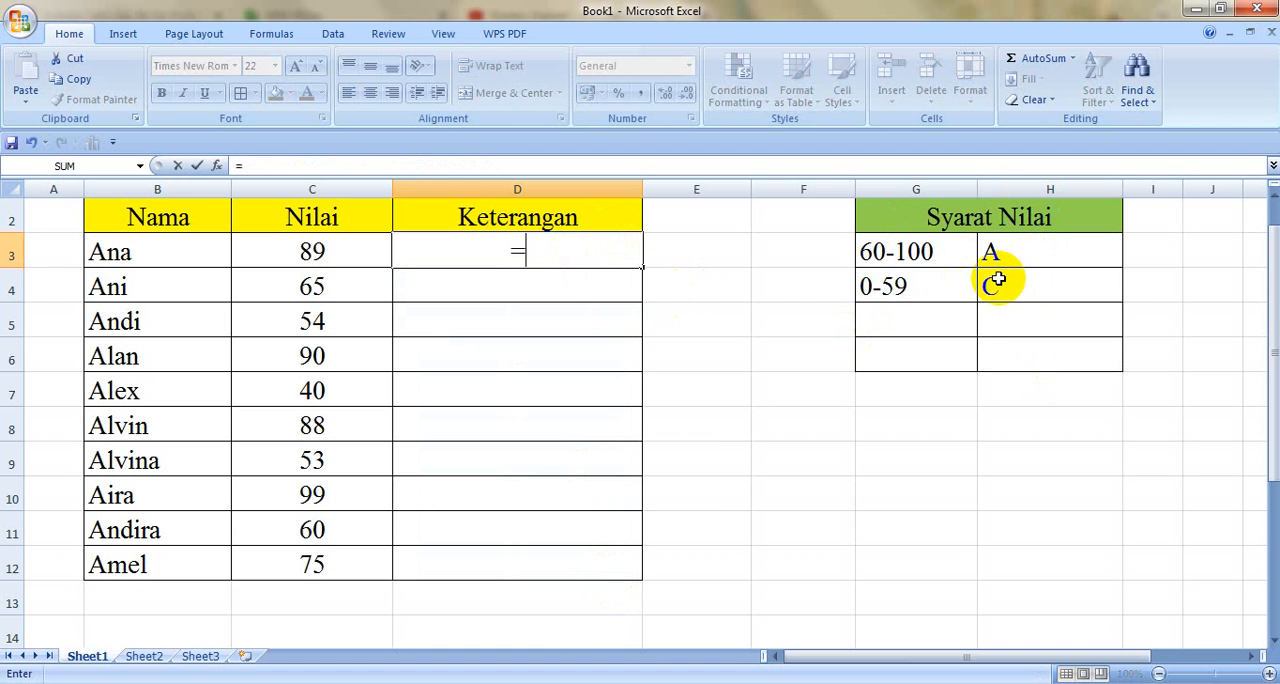
text(IF()
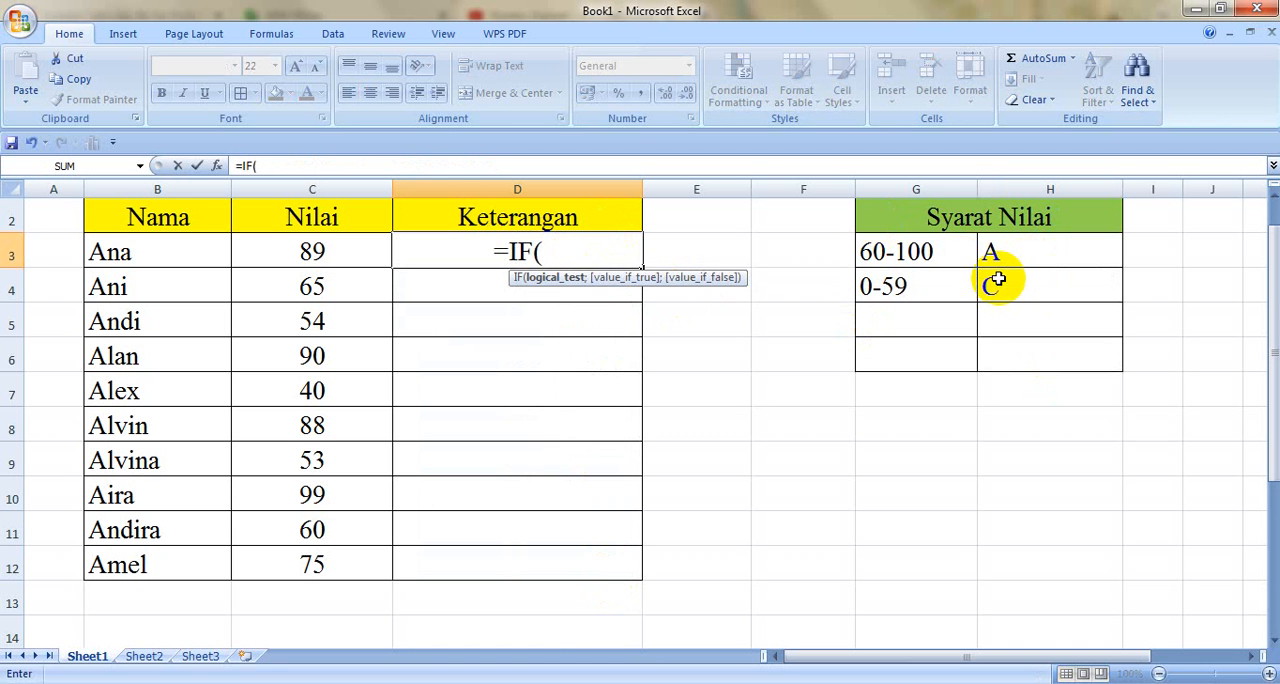
click(360, 254)
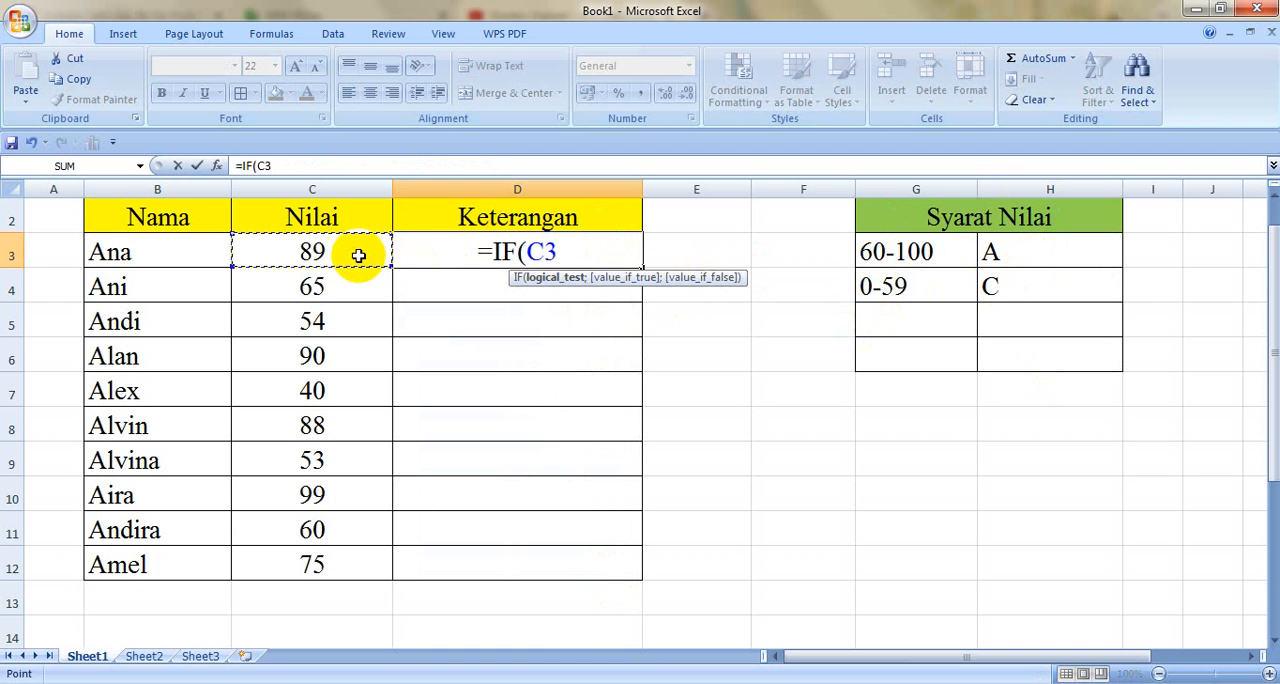
text(>=)
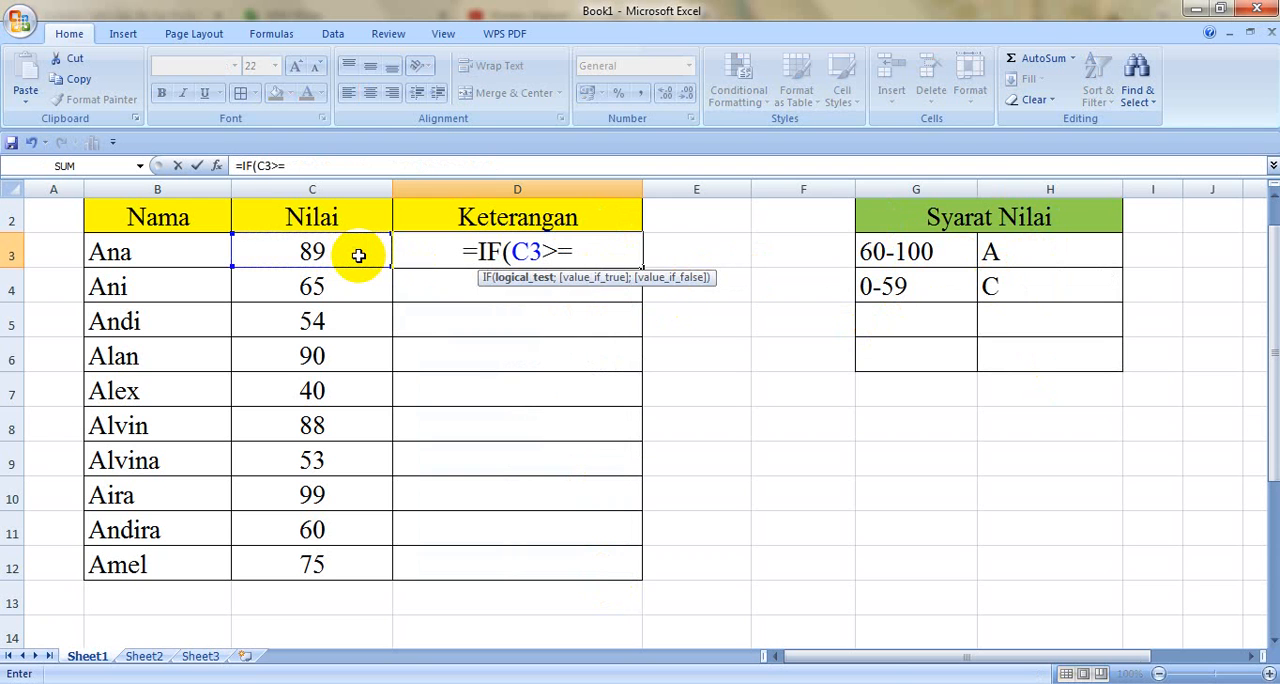
text(60;)
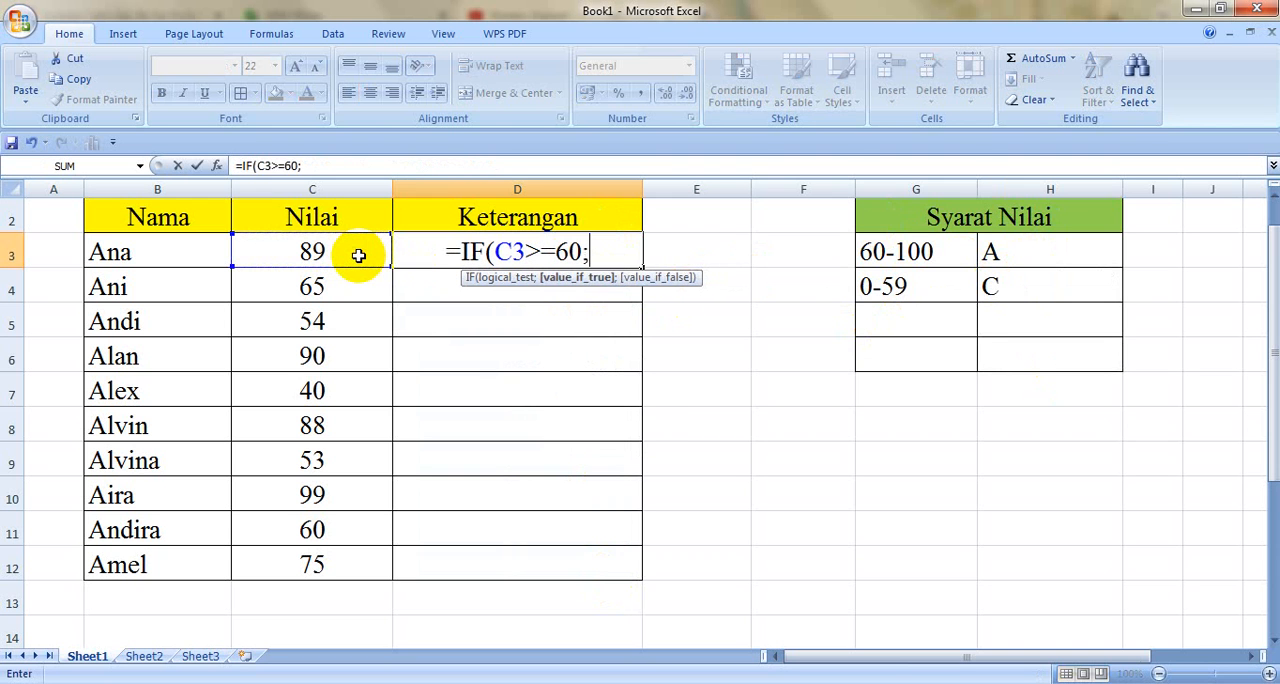
text("A";")
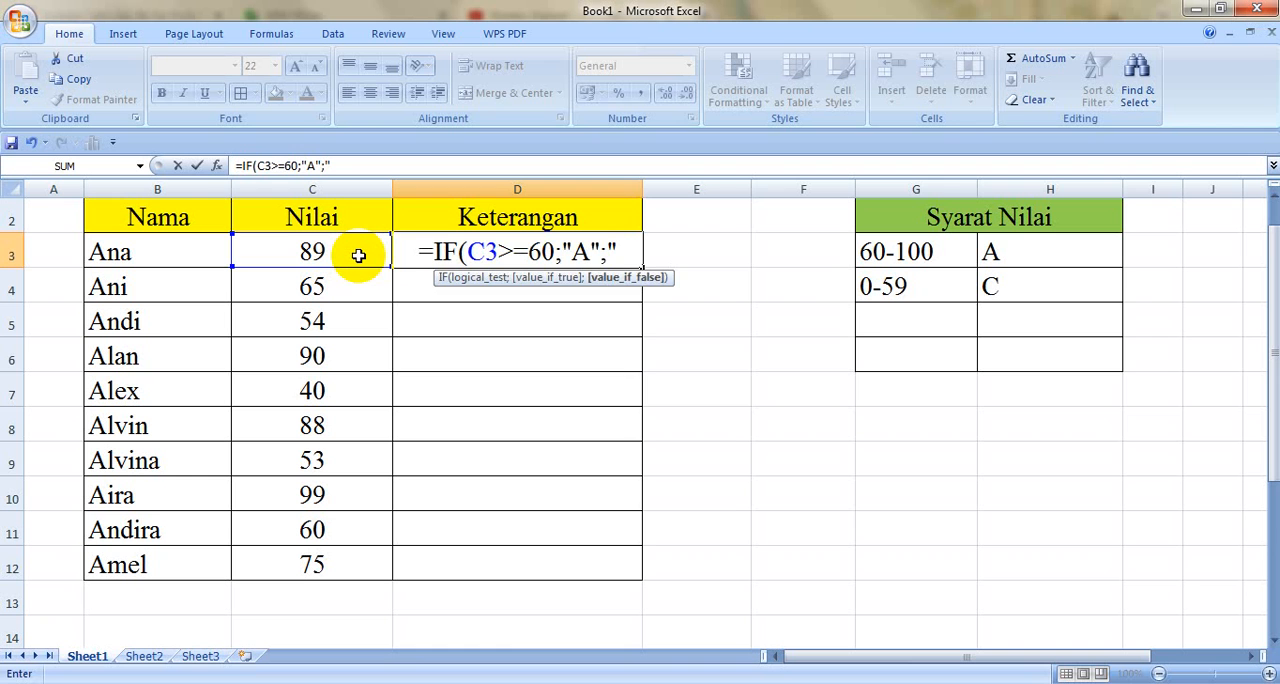
text(C")
key(Return)
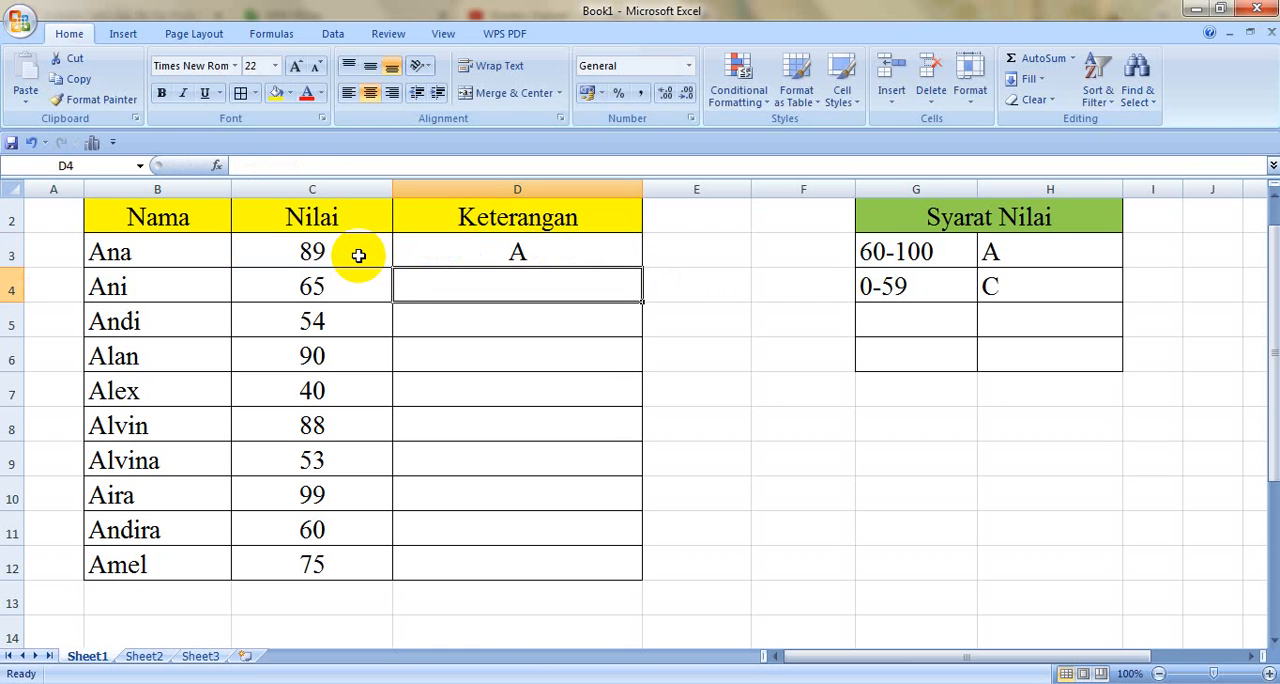
Step: Fill the two-grade IF formula from D3 down the Keterangan column to D12 and deselect the range
click(624, 252)
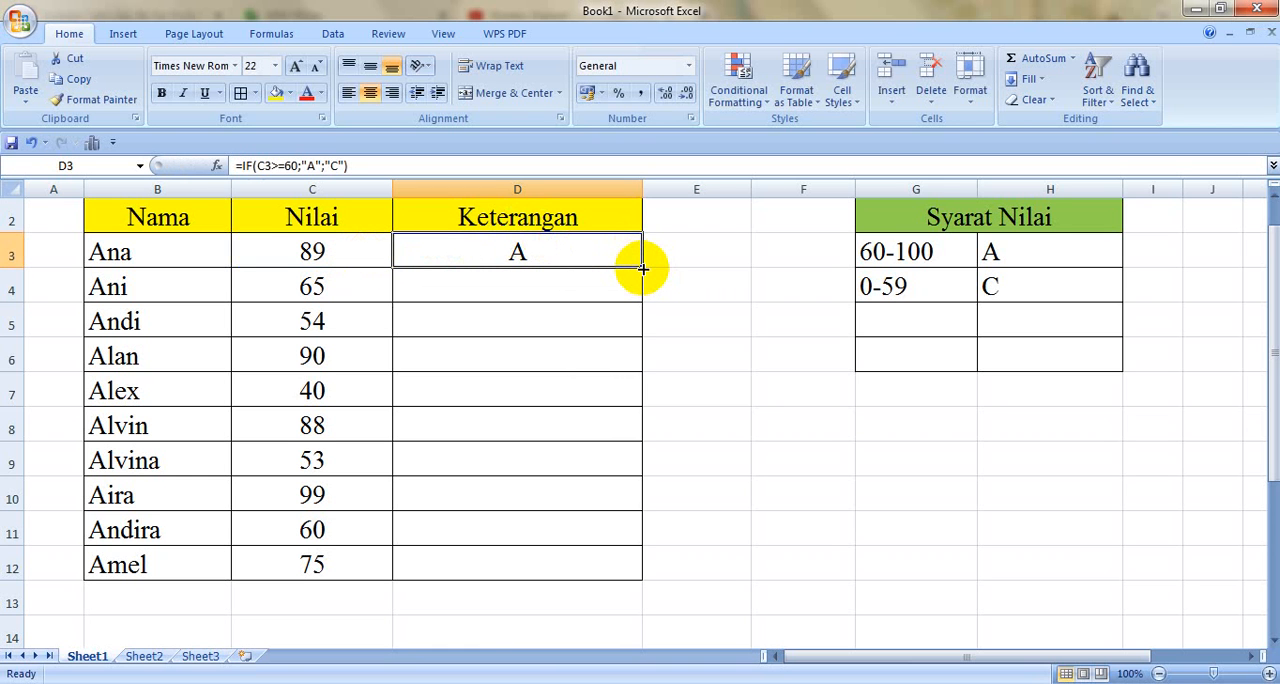
double_click(642, 268)
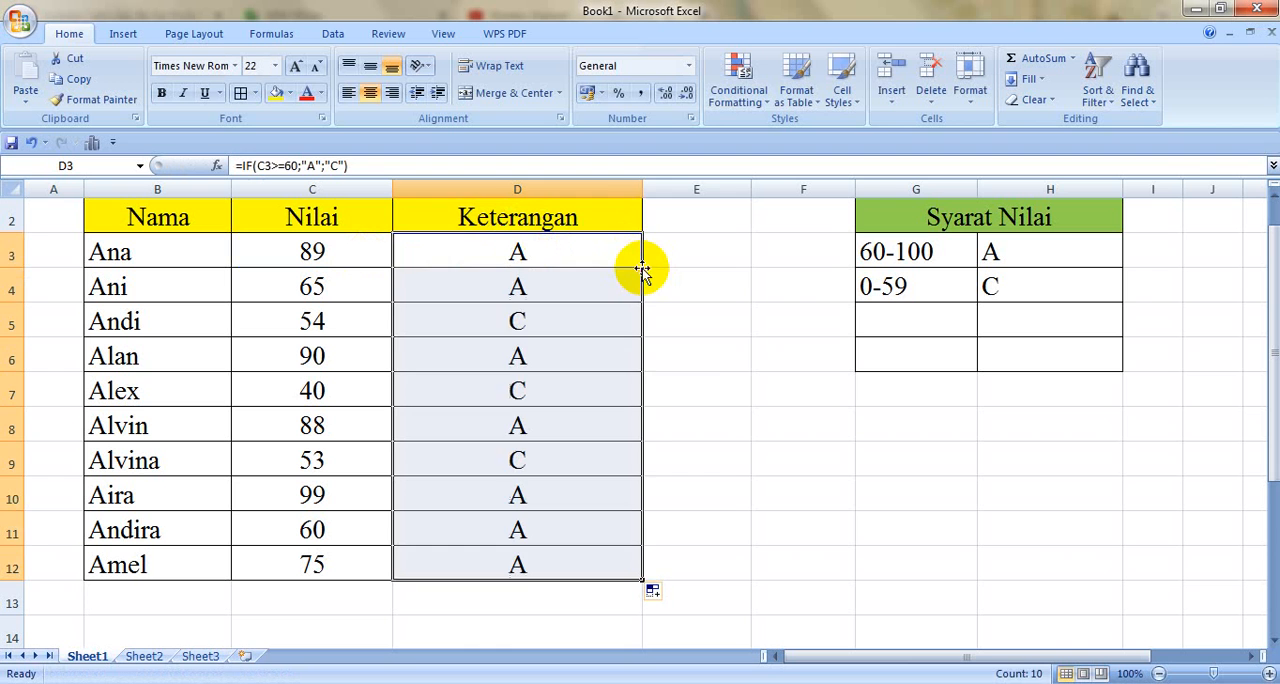
click(700, 350)
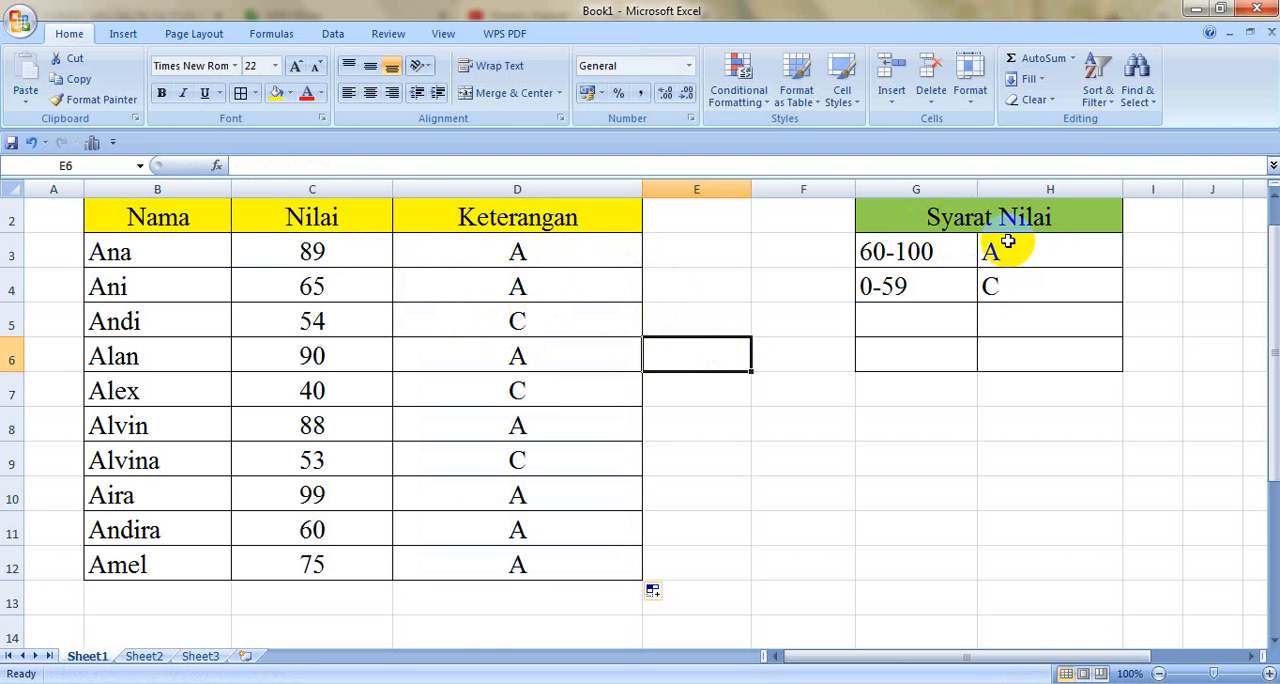
Step: Open the IF formula in D3 to review its arguments, then close it without editing
double_click(546, 244)
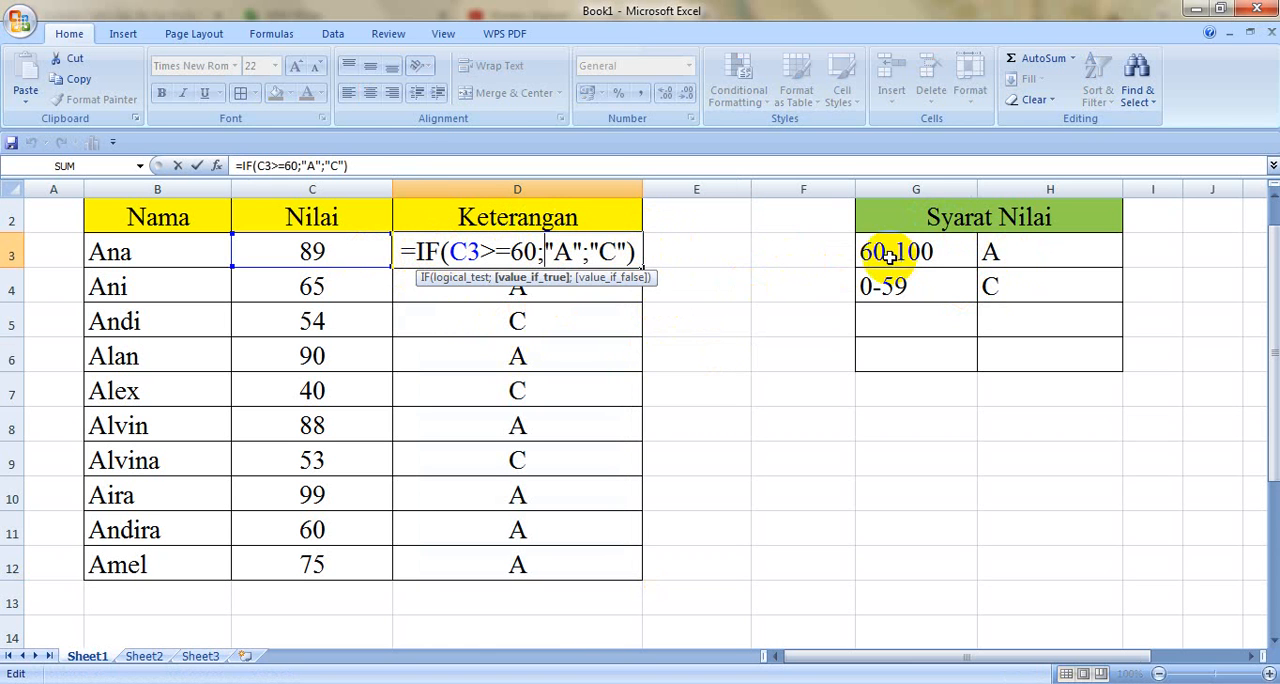
click(643, 251)
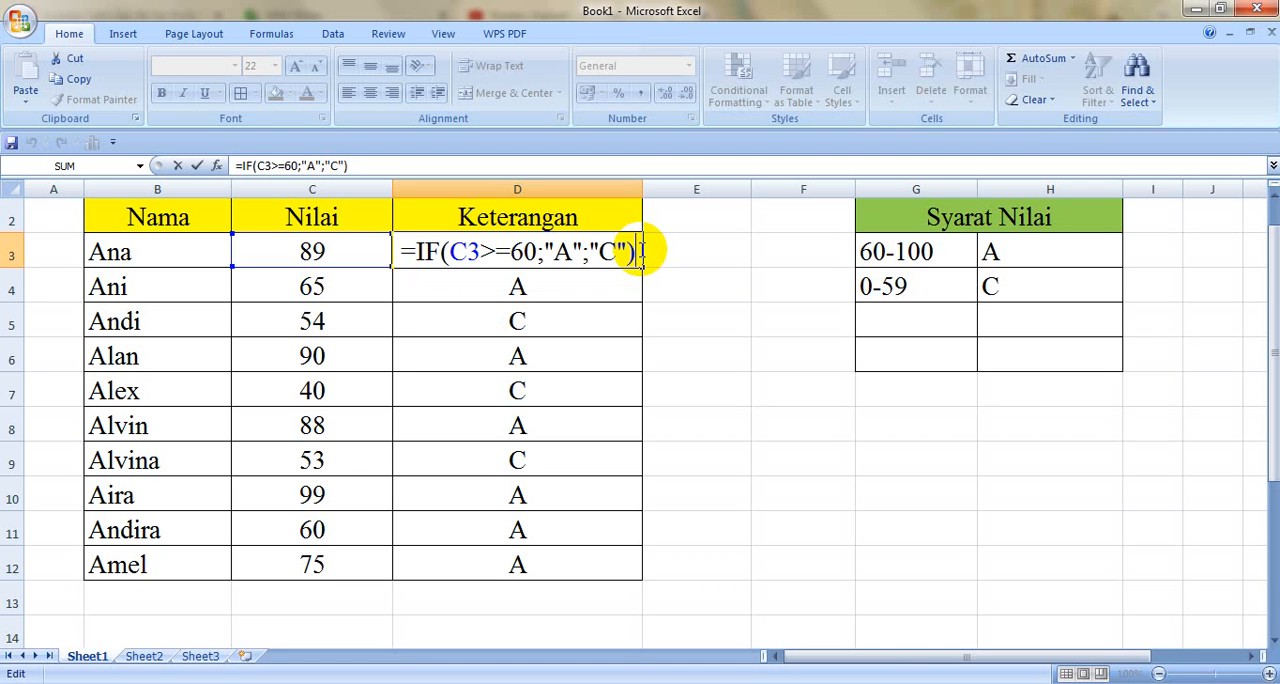
key(Return)
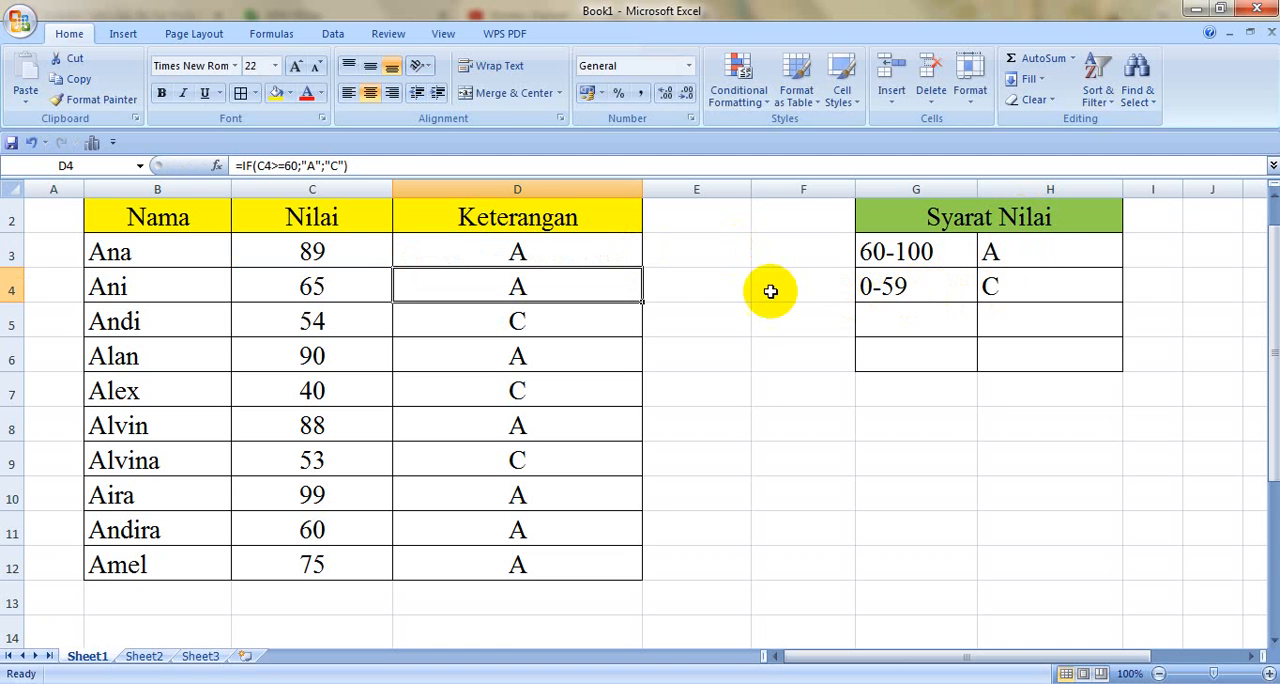
Step: Change the score range for grade A in G3 of the Syarat Nilai table to 75-100
click(880, 251)
double_click(883, 250)
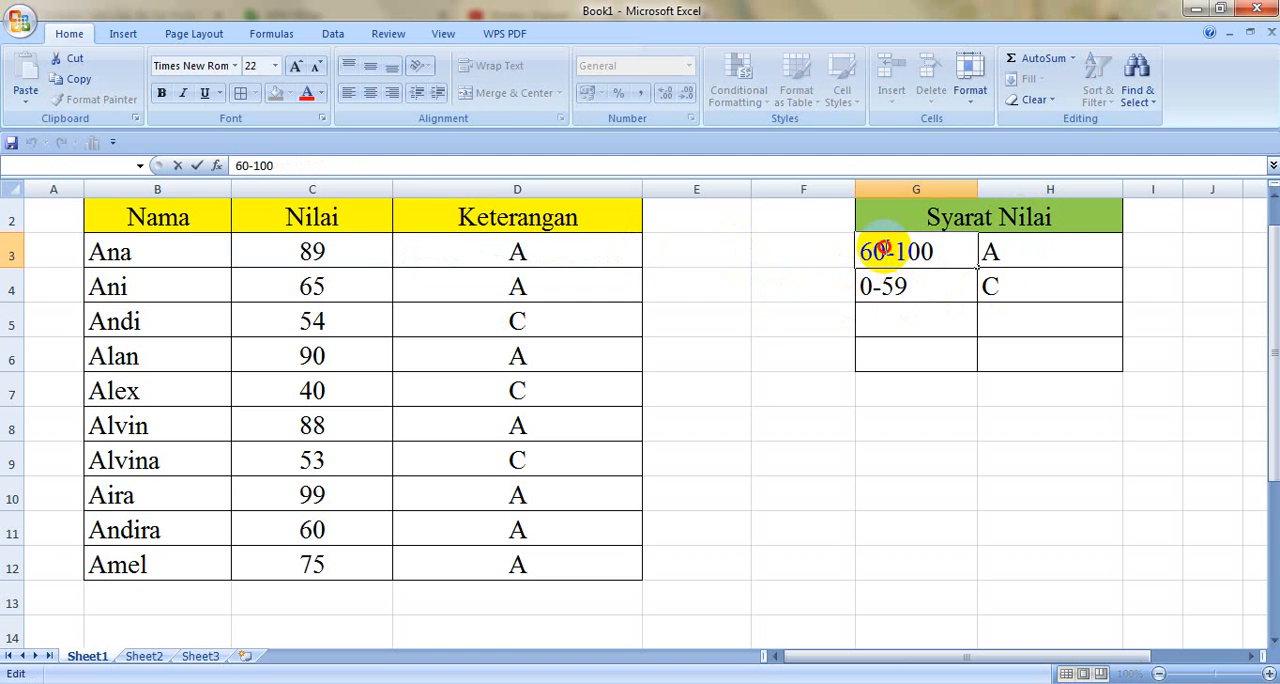
key(BackSpace)
key(BackSpace)
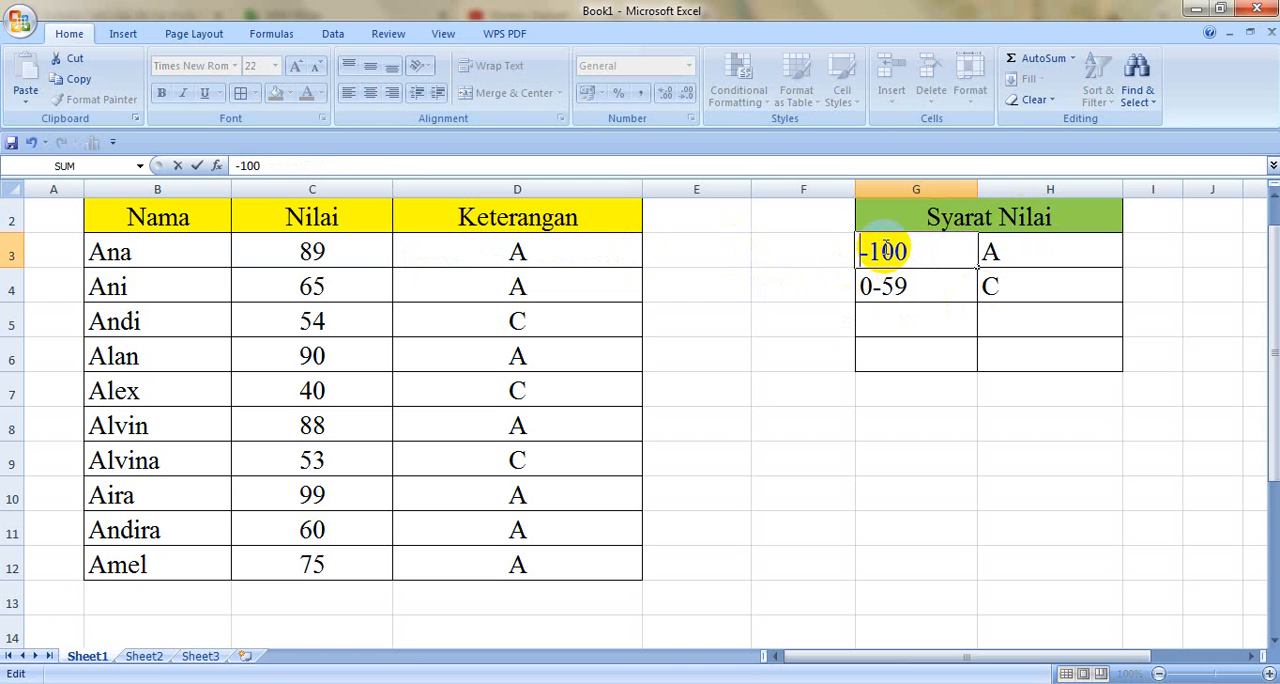
text(75)
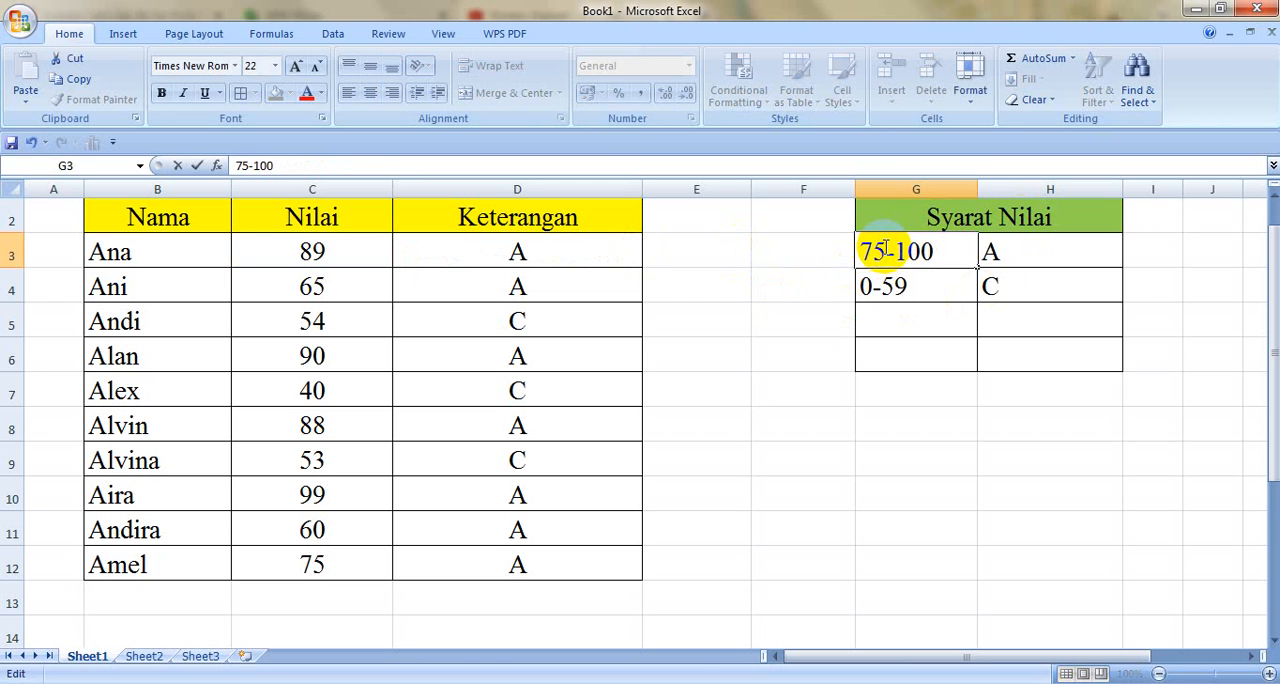
Step: Change the second score range in G4 of the Syarat Nilai table to 60-74
double_click(916, 287)
key(BackSpace)
key(BackSpace)
key(BackSpace)
key(BackSpace)
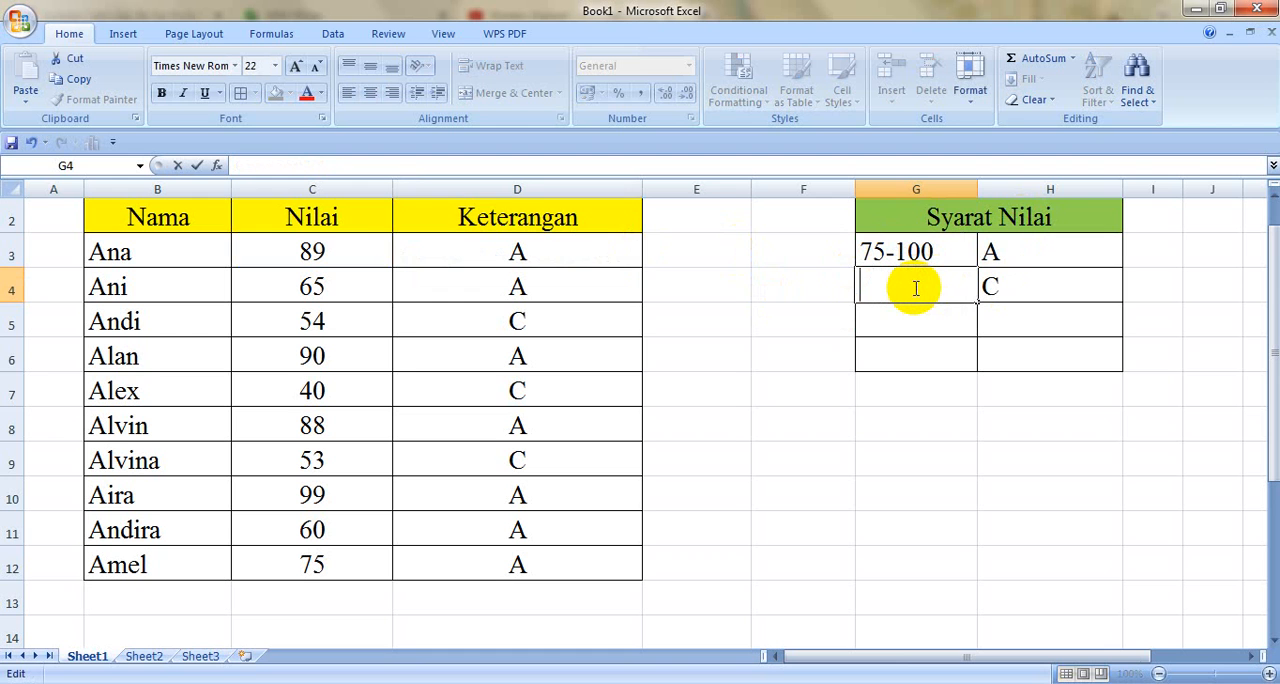
text(60-74)
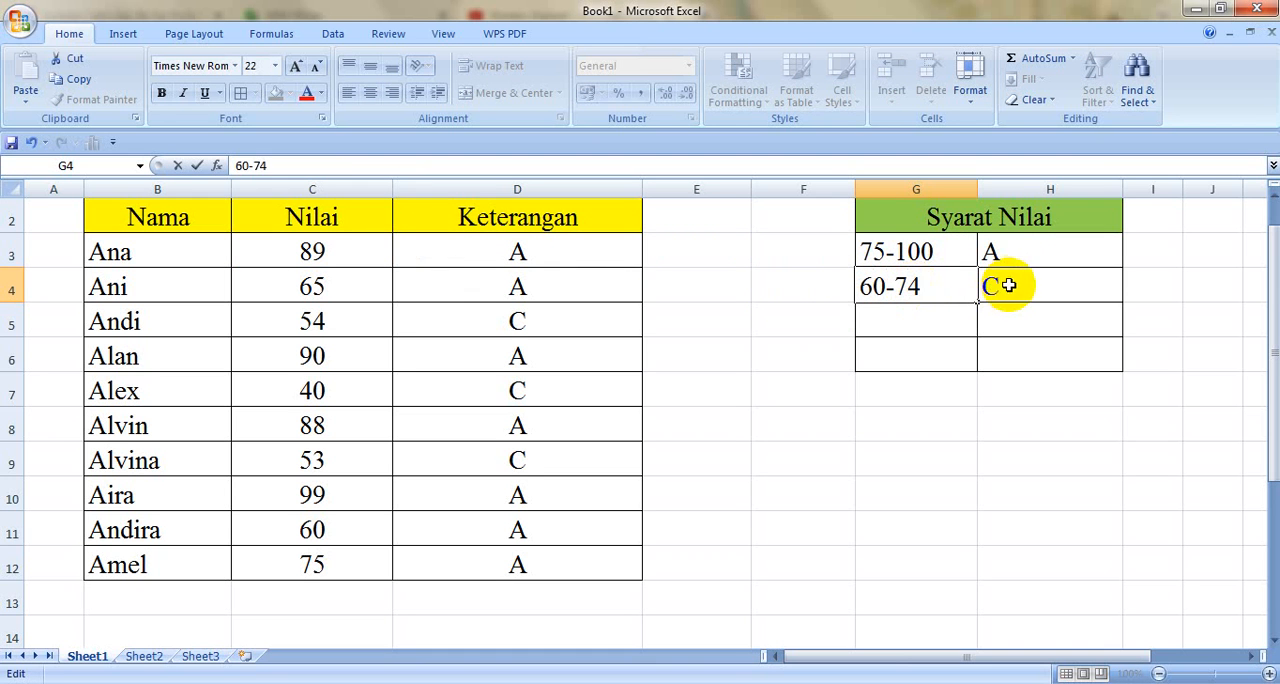
Step: Change the grade for the 60-74 range in H4 to B
click(1008, 287)
text(C)
key(BackSpace)
text(B)
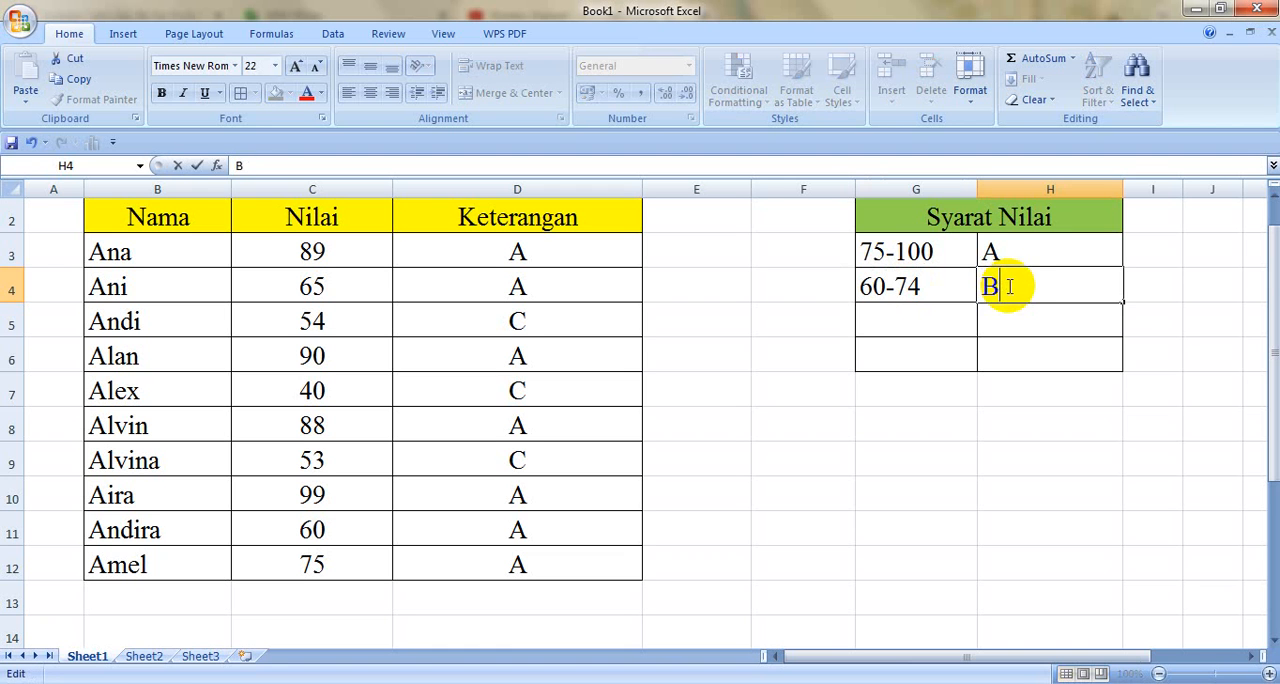
Step: Add a third row to the Syarat Nilai table in G5:H5 with the range 0-59 and grade C
click(927, 312)
text(0)
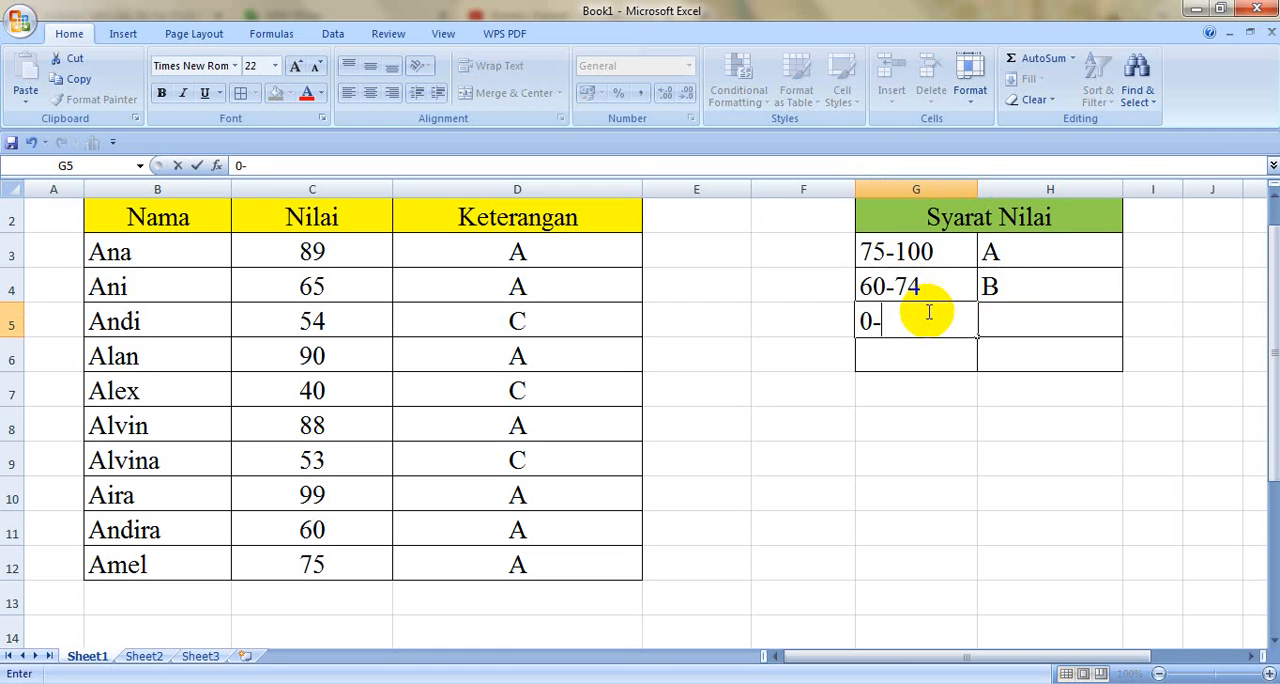
text(-6)
key(BackSpace)
text(59)
click(1006, 320)
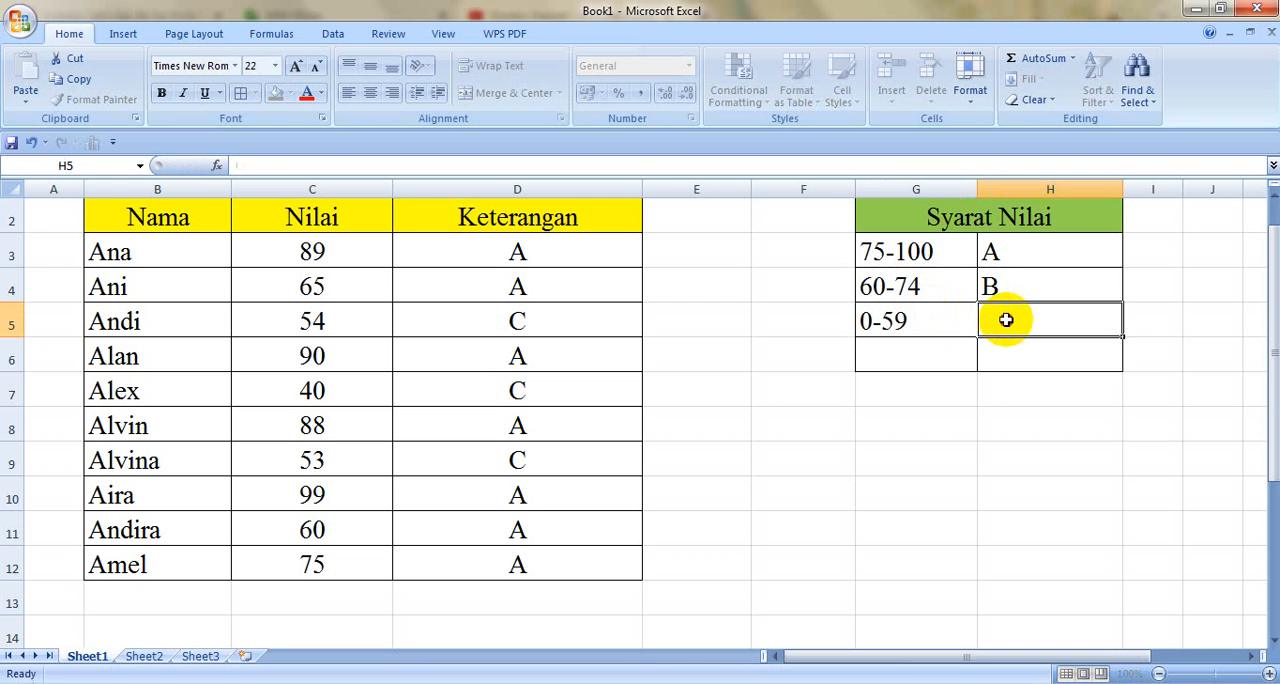
text(C)
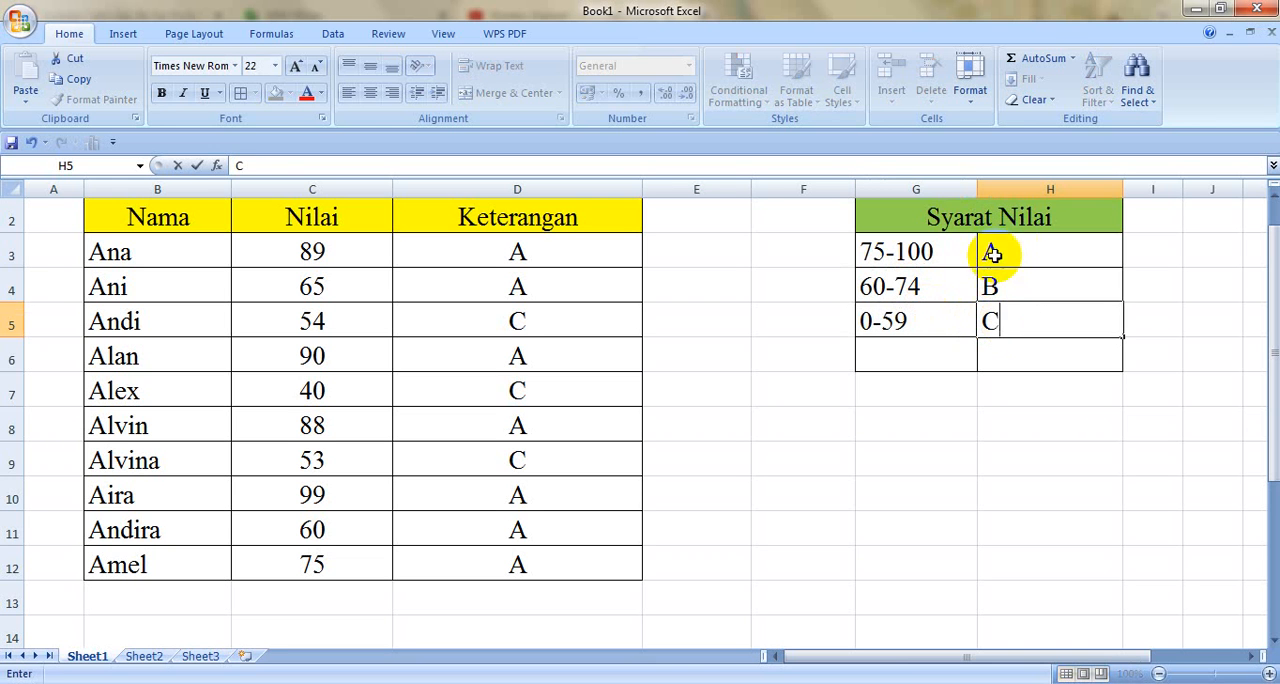
Step: Rewrite the start of the Keterangan formula in D3 as =IF(C3>=75;"A"; in place of the old two-grade condition
double_click(576, 254)
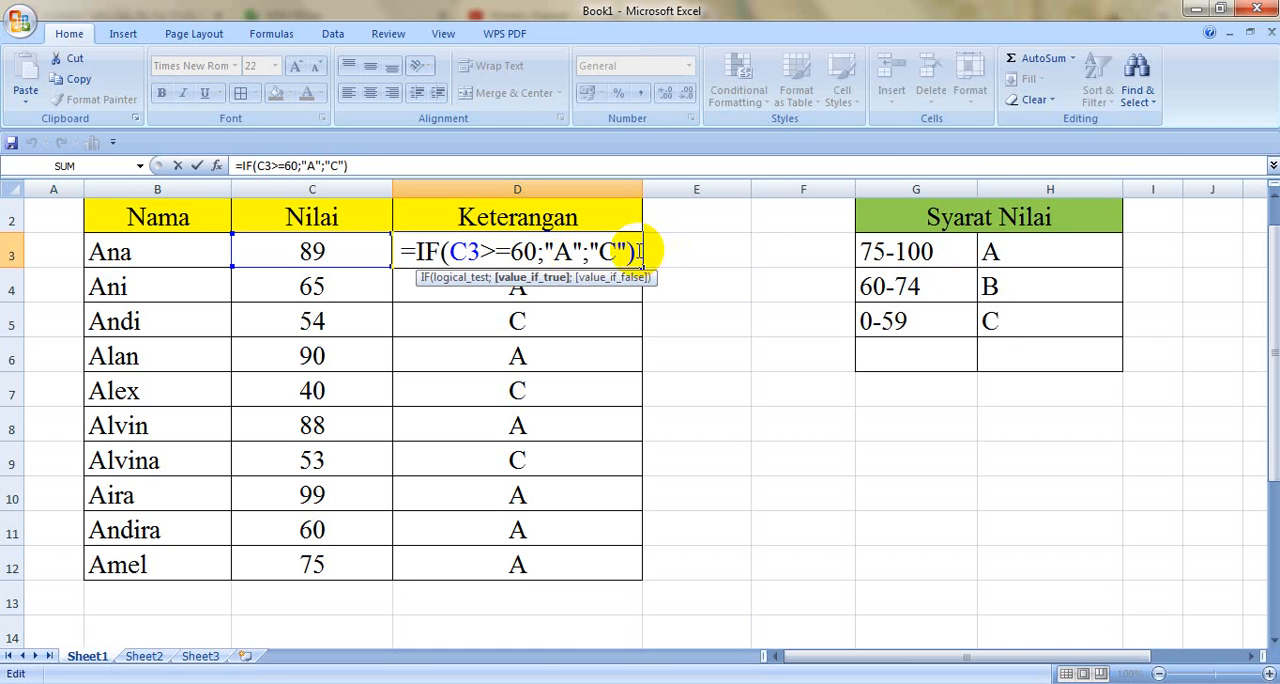
key(BackSpace)
key(BackSpace)
key(BackSpace)
key(BackSpace)
key(BackSpace)
key(BackSpace)
key(BackSpace)
key(BackSpace)
key(BackSpace)
key(BackSpace)
key(BackSpace)
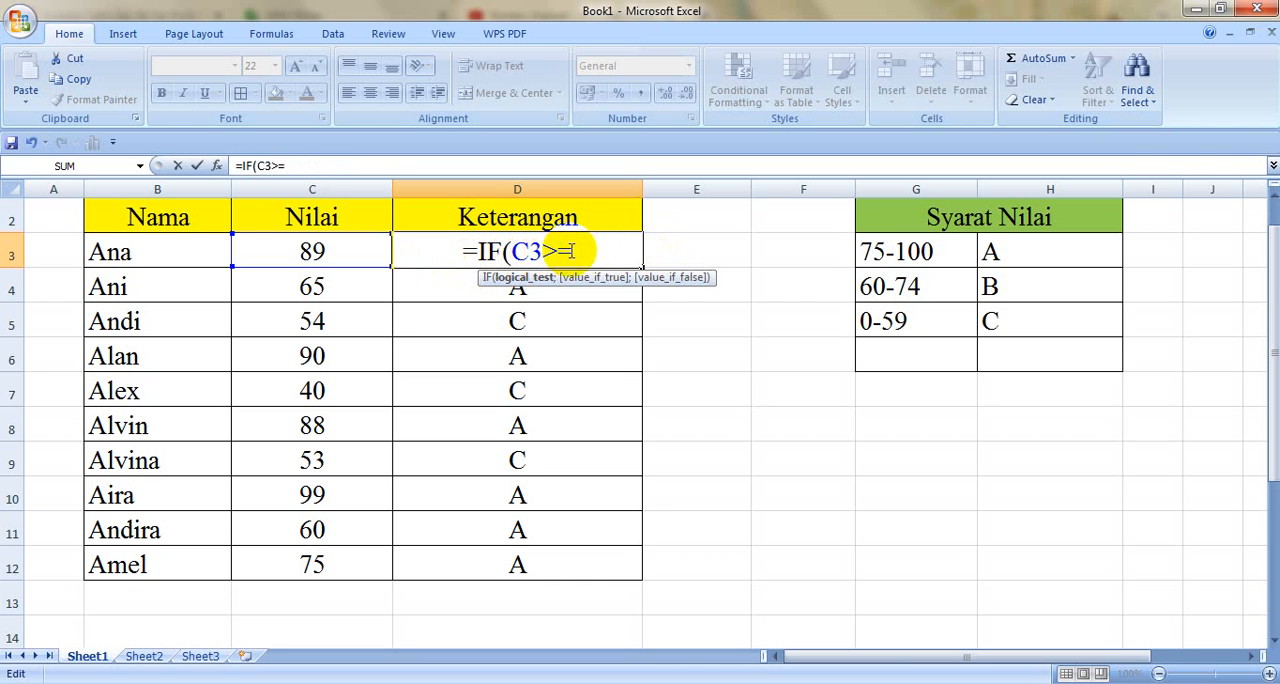
text(75)
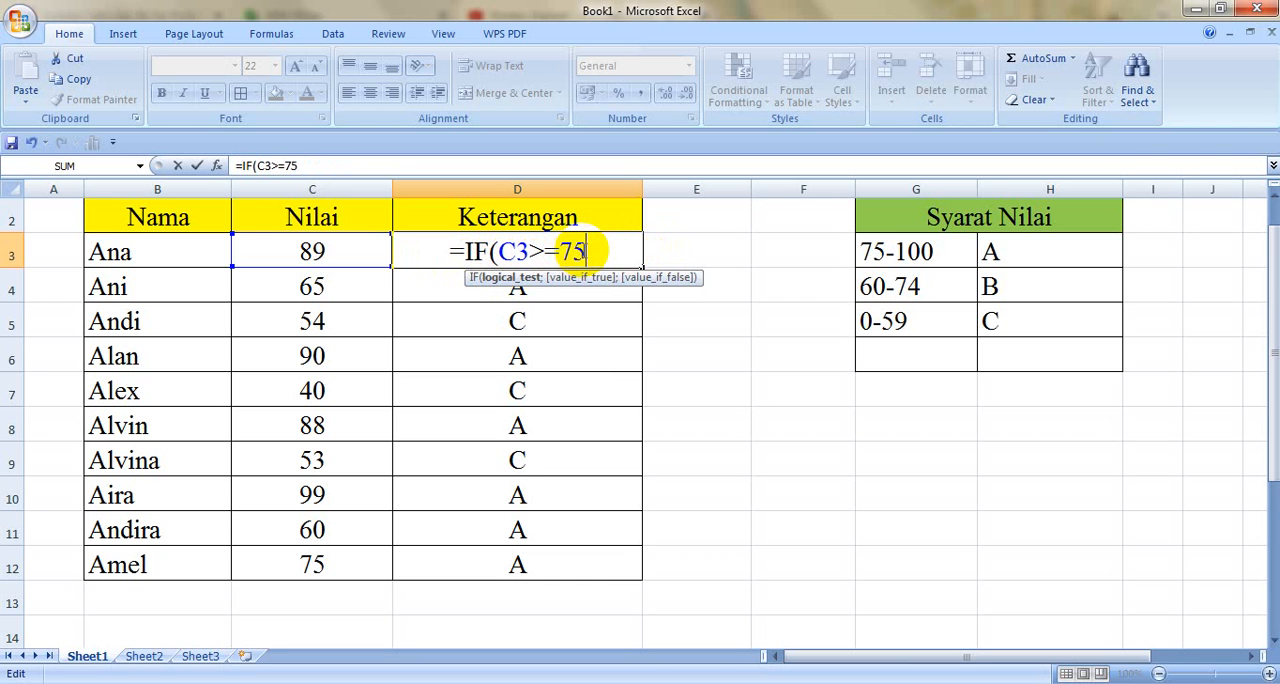
text(;")
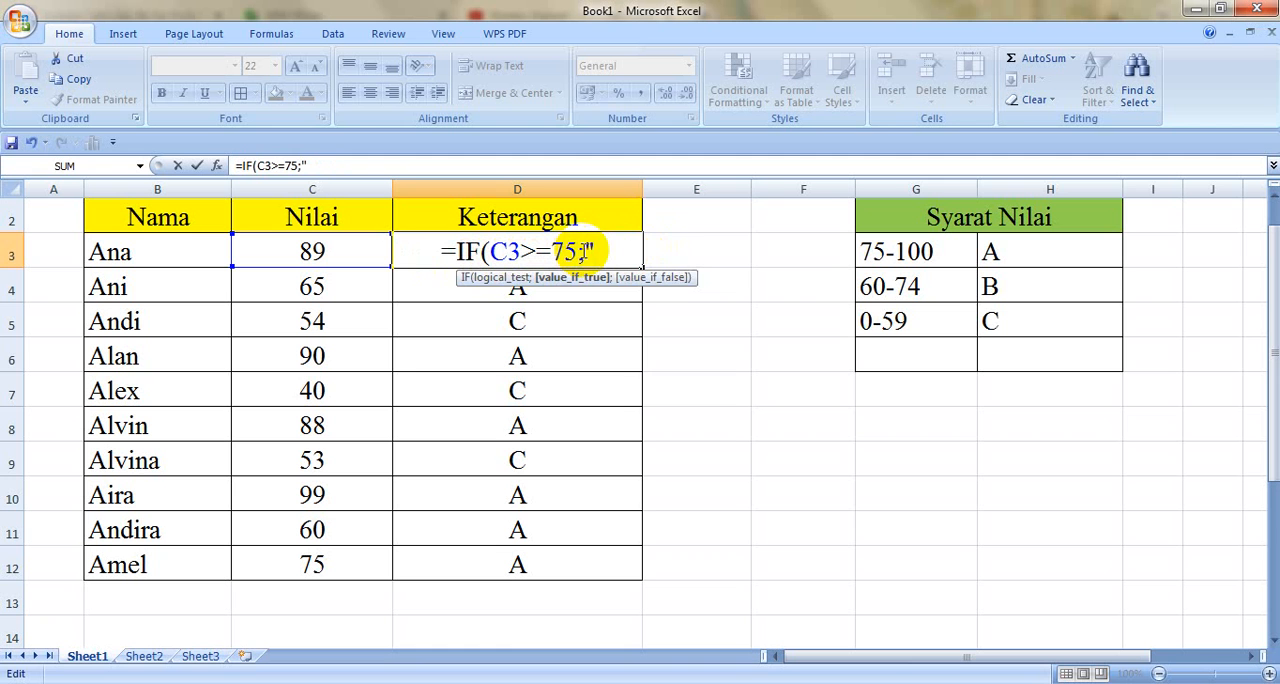
text(A";)
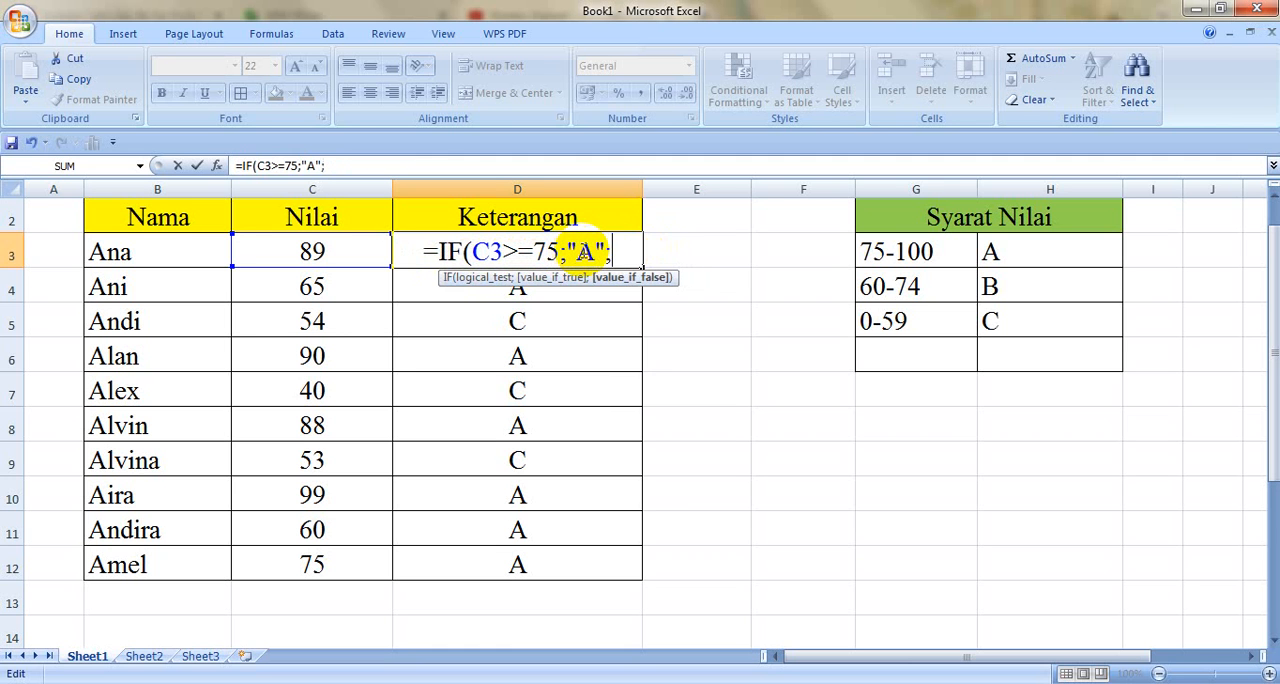
text(IF)
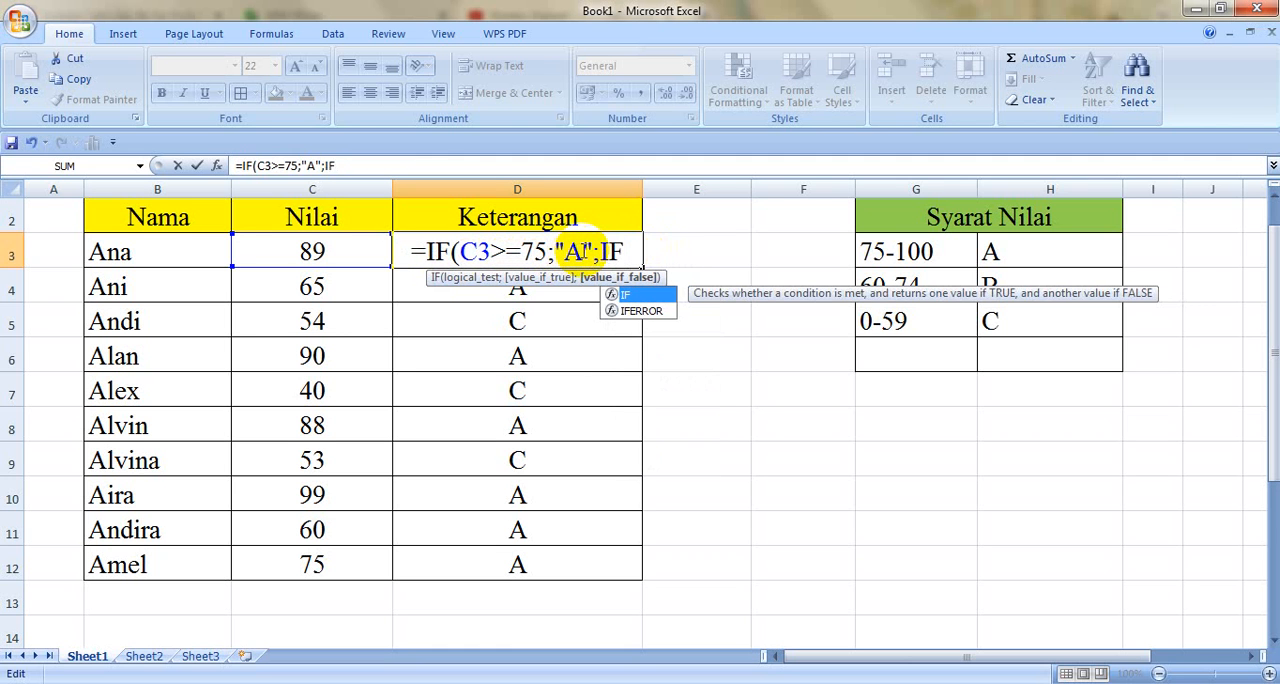
text(()
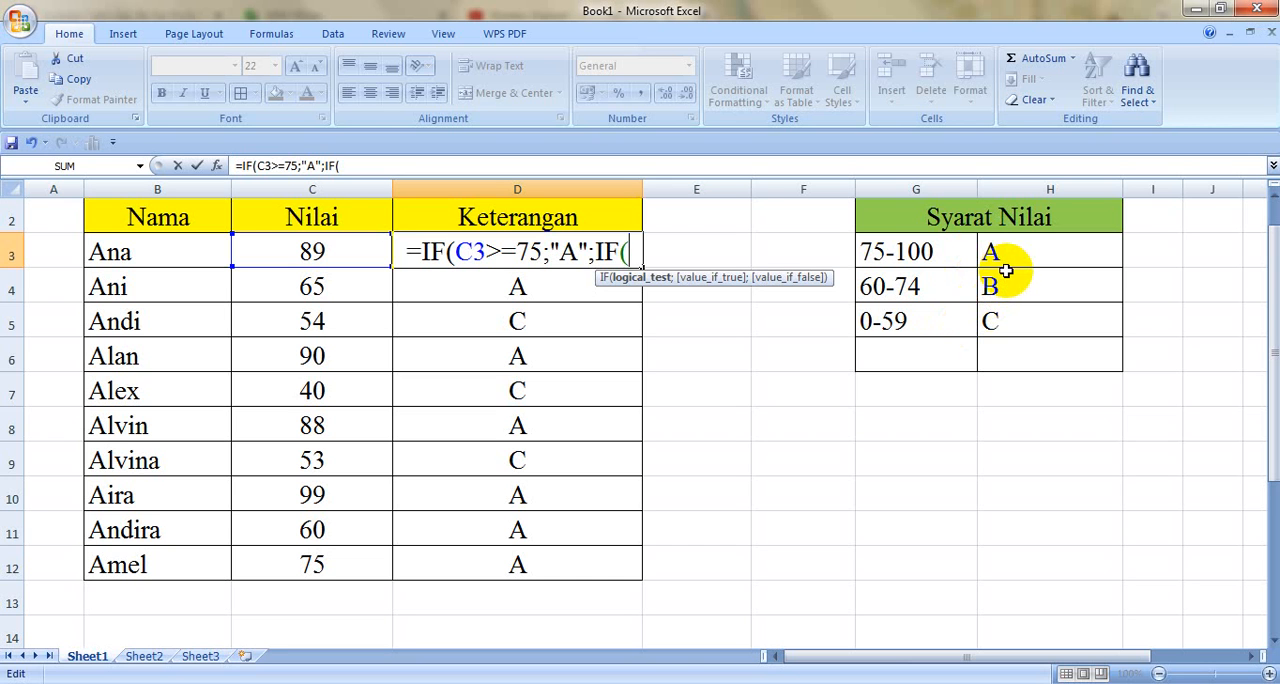
Step: Complete the D3 formula with a nested IF(C3>=60;"B";"C") and accept it with both closing parentheses
click(331, 244)
text(>=)
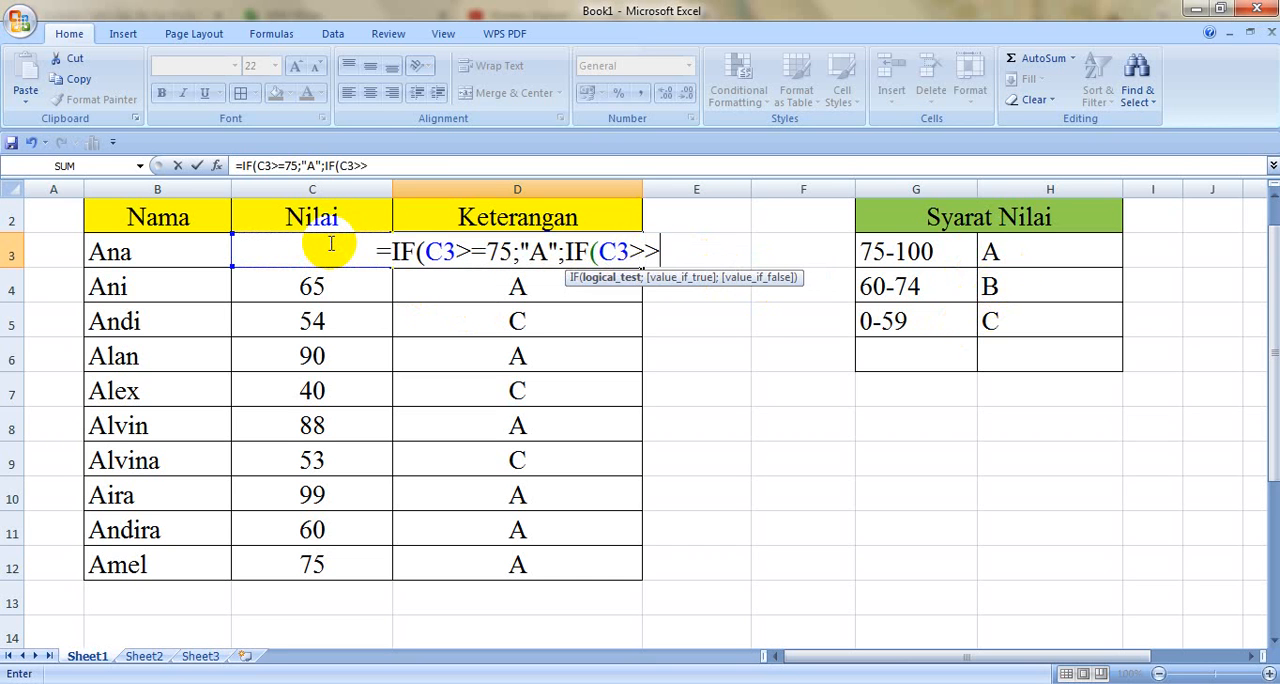
key(BackSpace)
text(=60;)
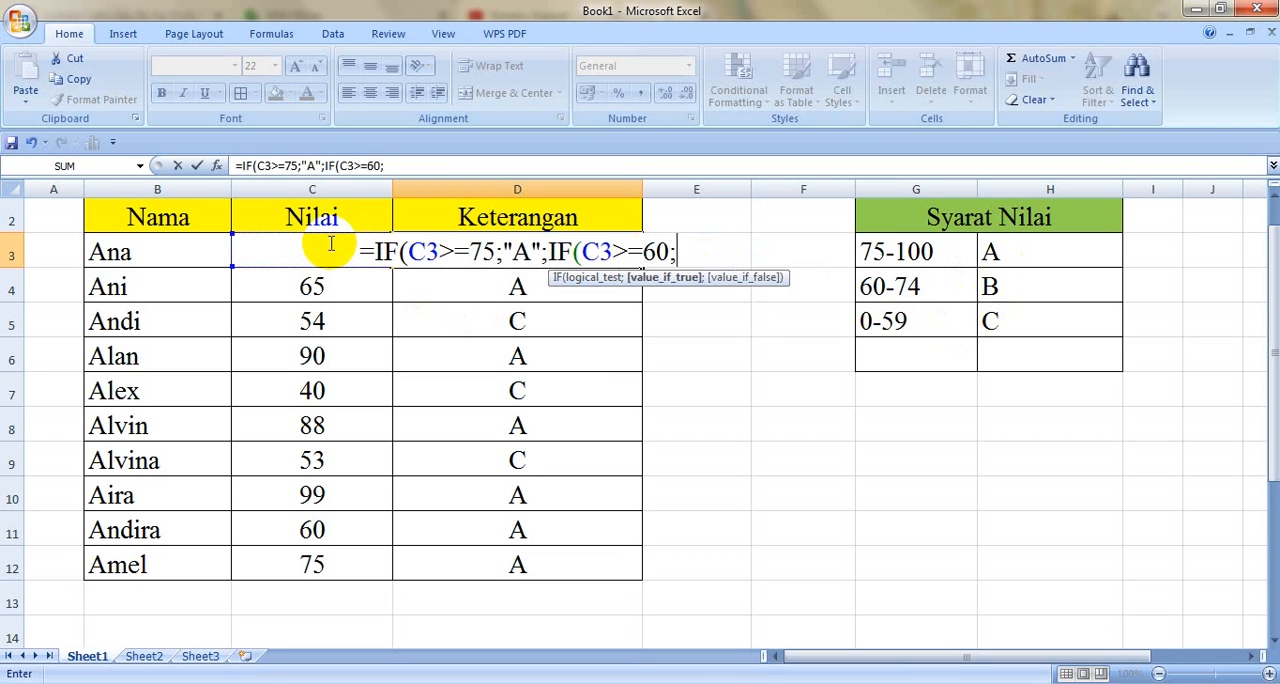
text("B";)
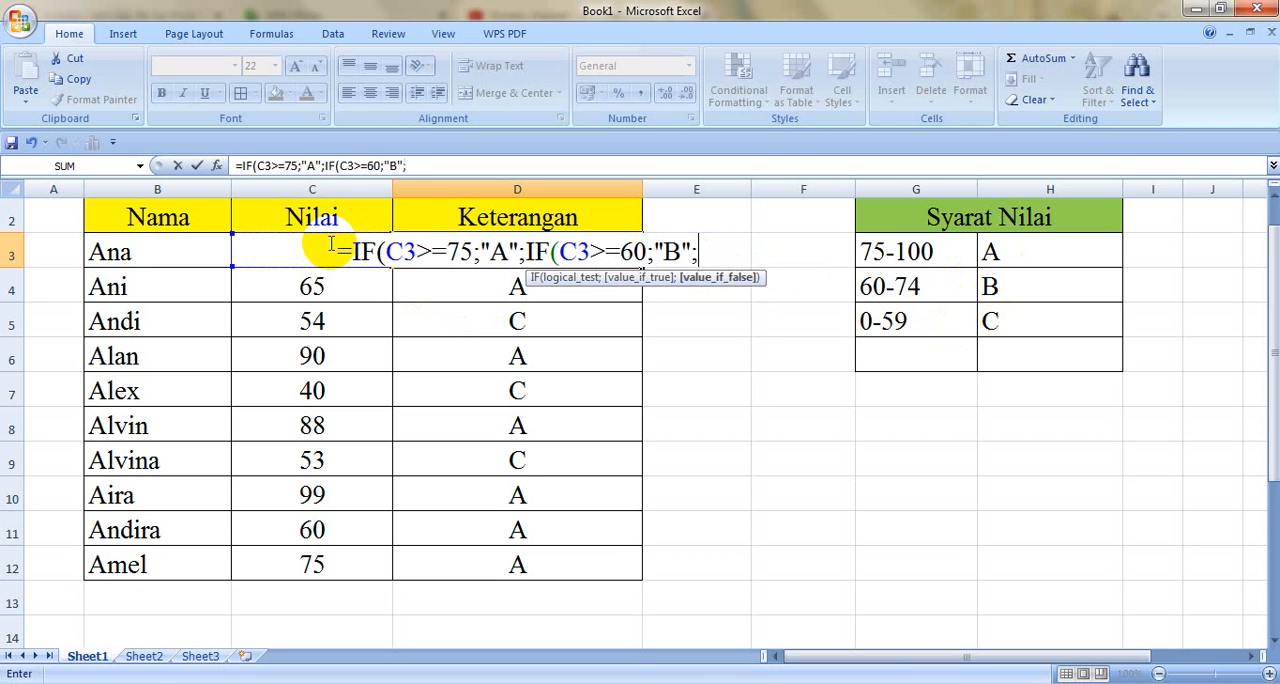
text("C)
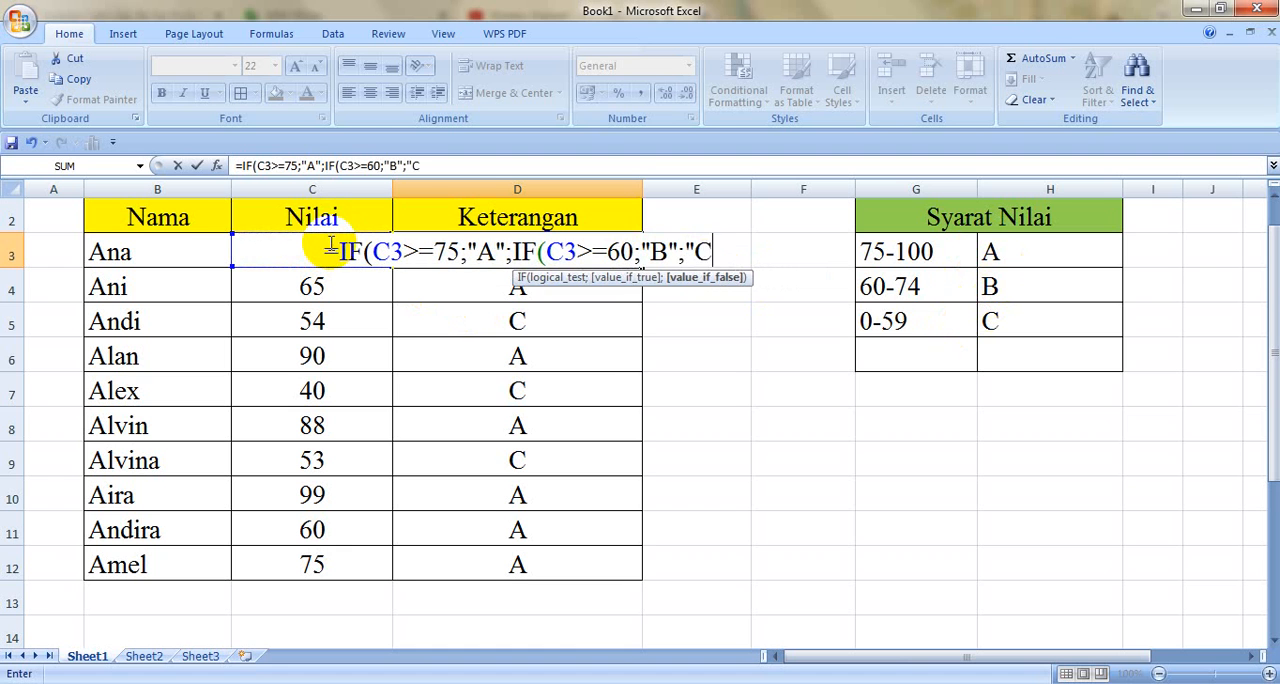
text(")
key(Return)
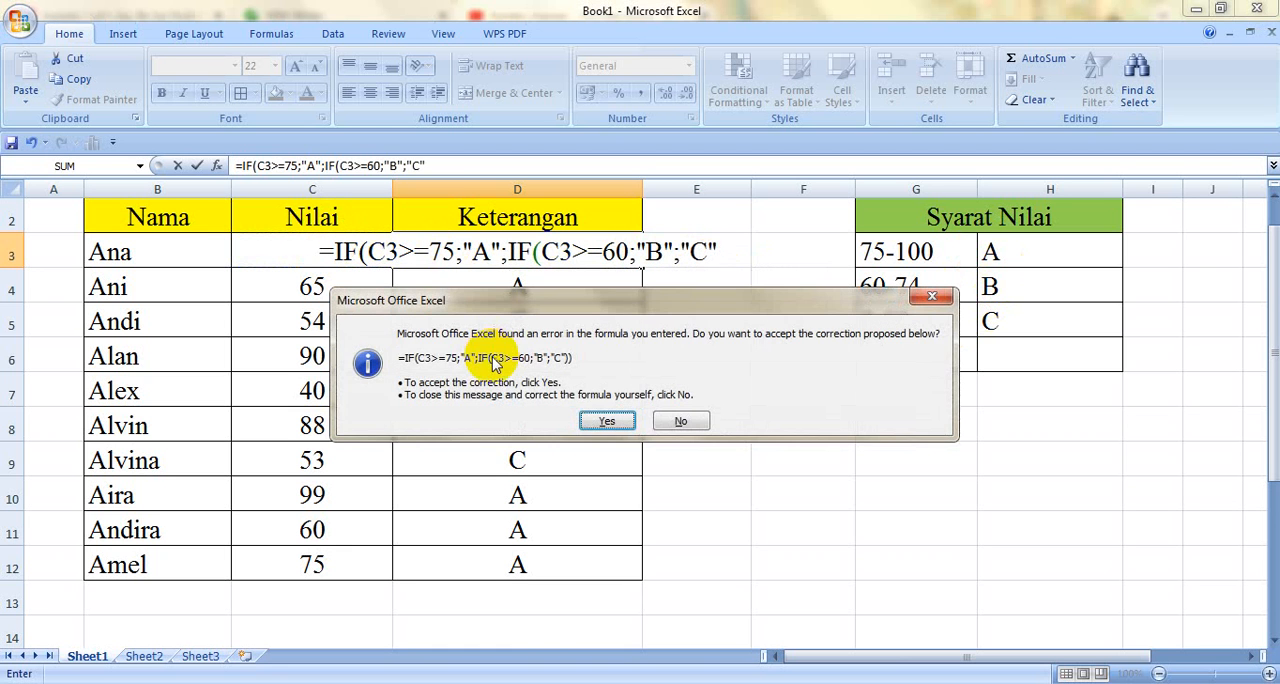
click(605, 421)
Step: Fill the D3 formula down the Keterangan column through D12
click(600, 257)
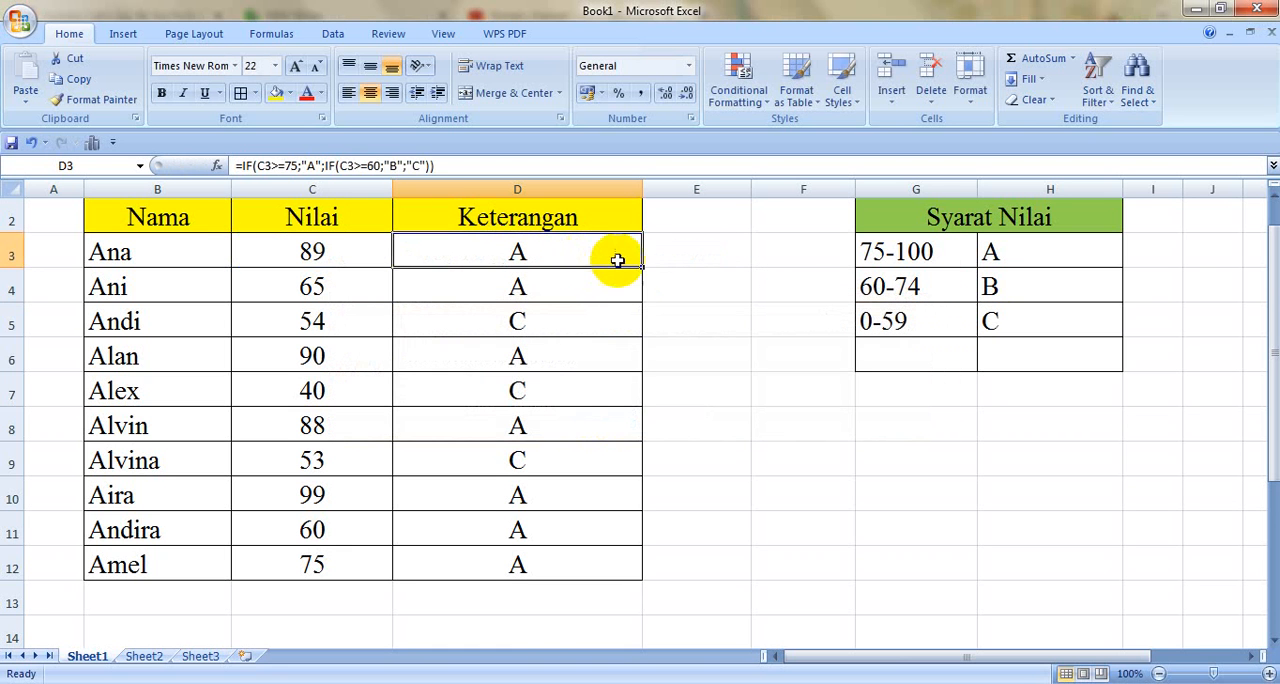
double_click(641, 268)
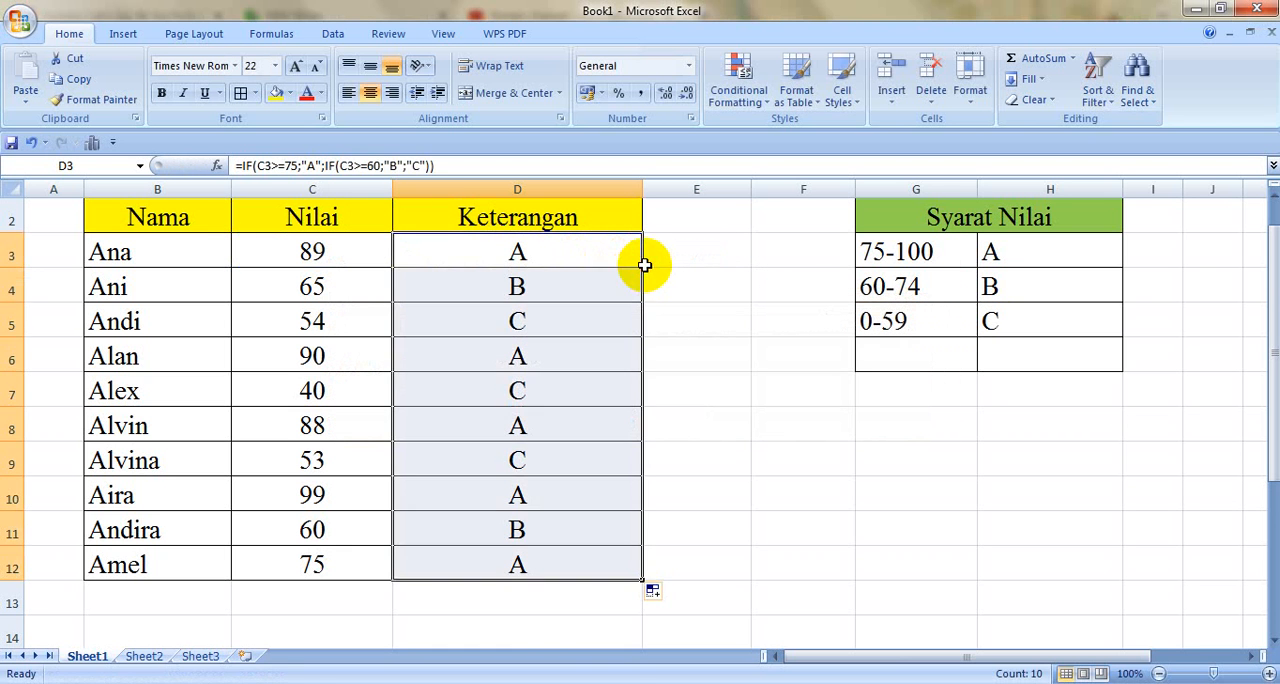
click(786, 357)
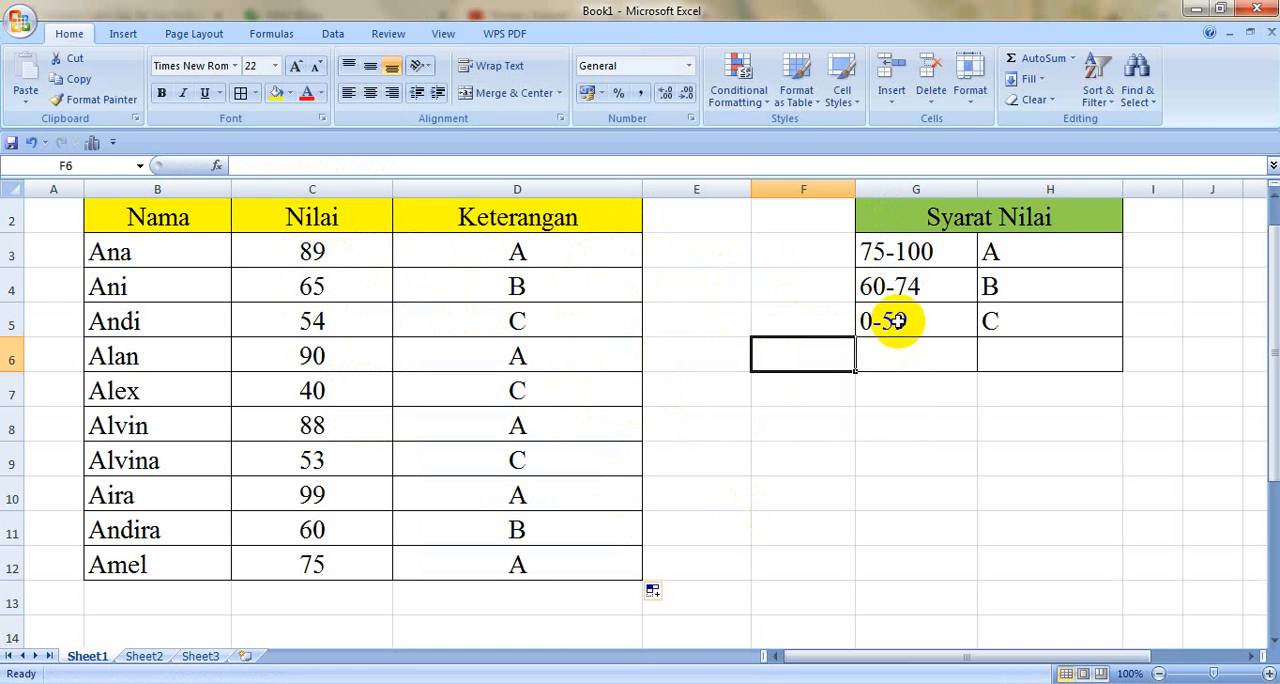
Step: Examine the nested IF formula in D3 against the ranges in the Syarat Nilai table
double_click(1020, 250)
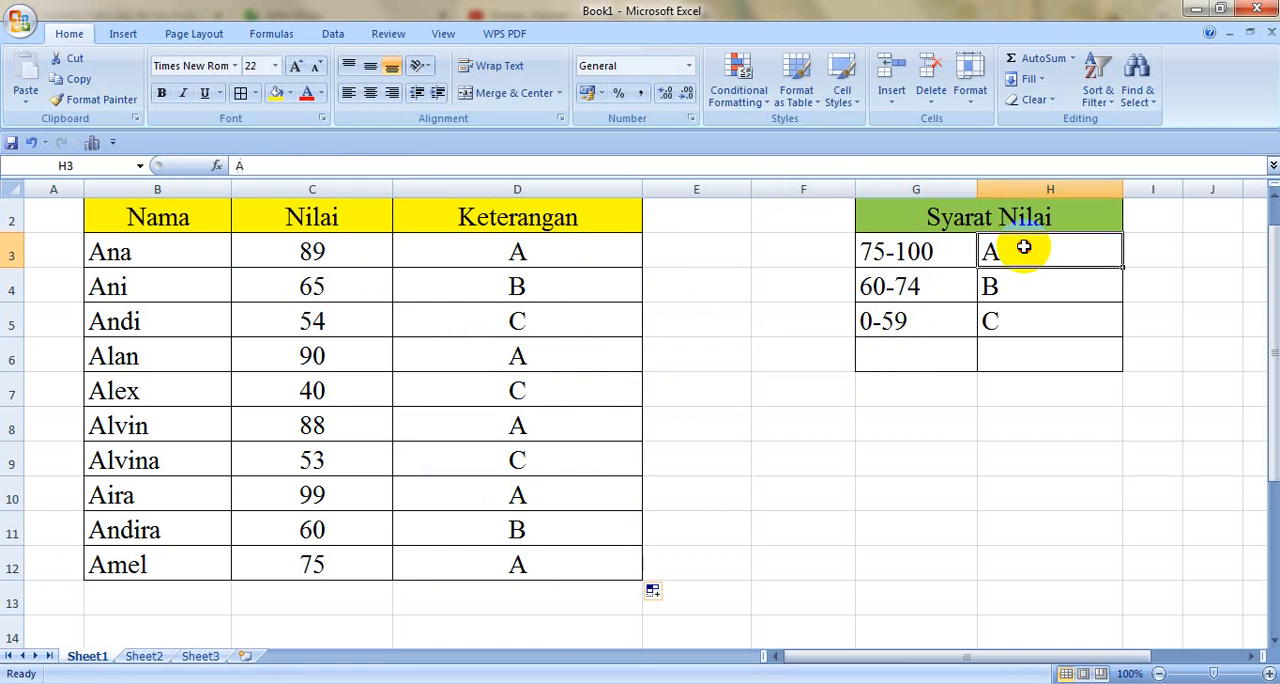
double_click(567, 255)
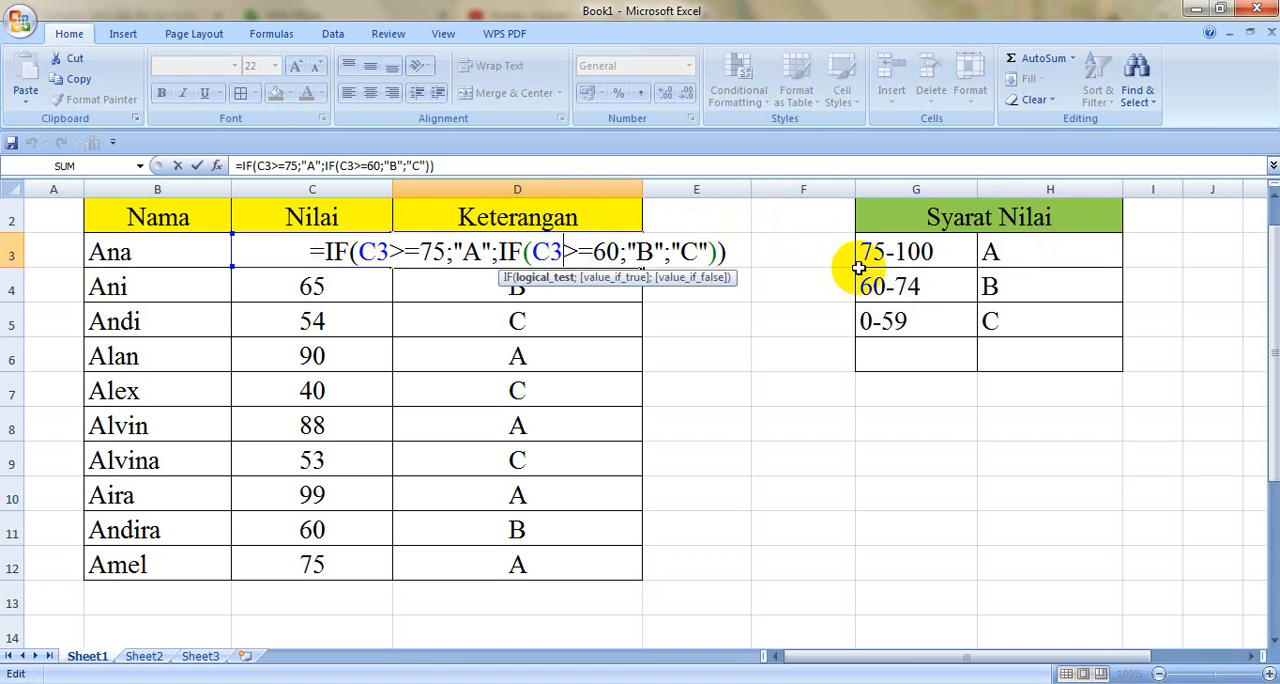
key(Return)
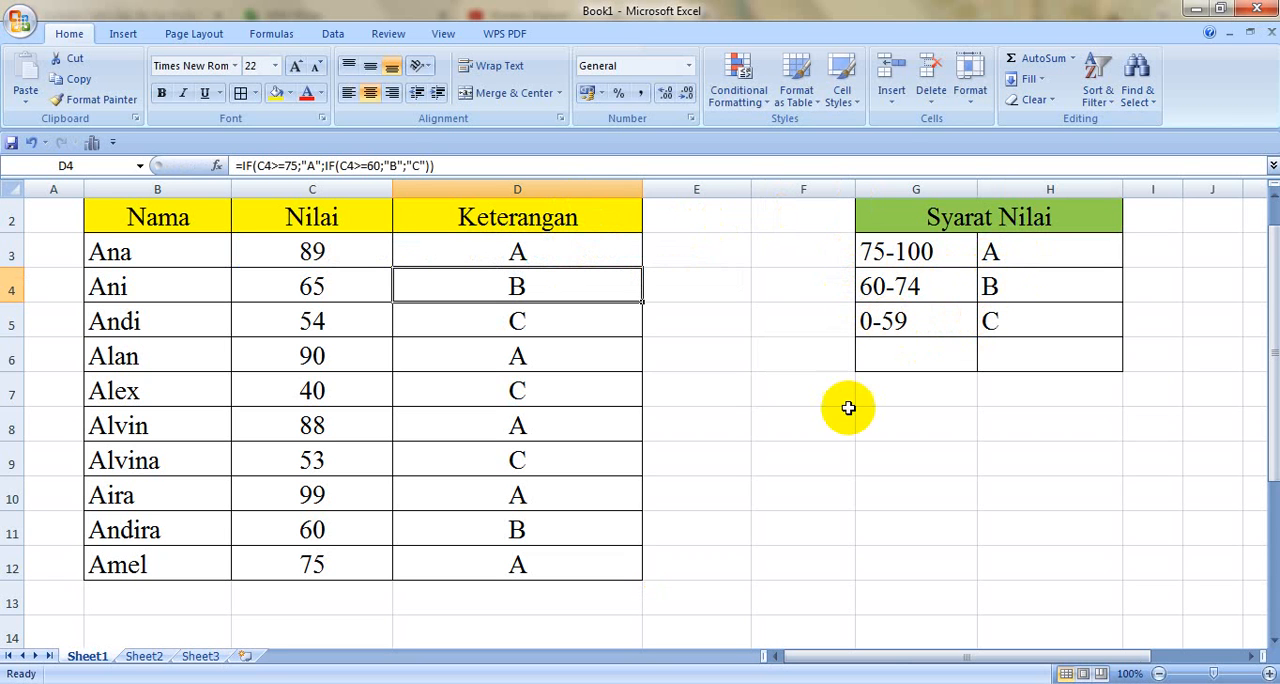
click(820, 455)
text(P)
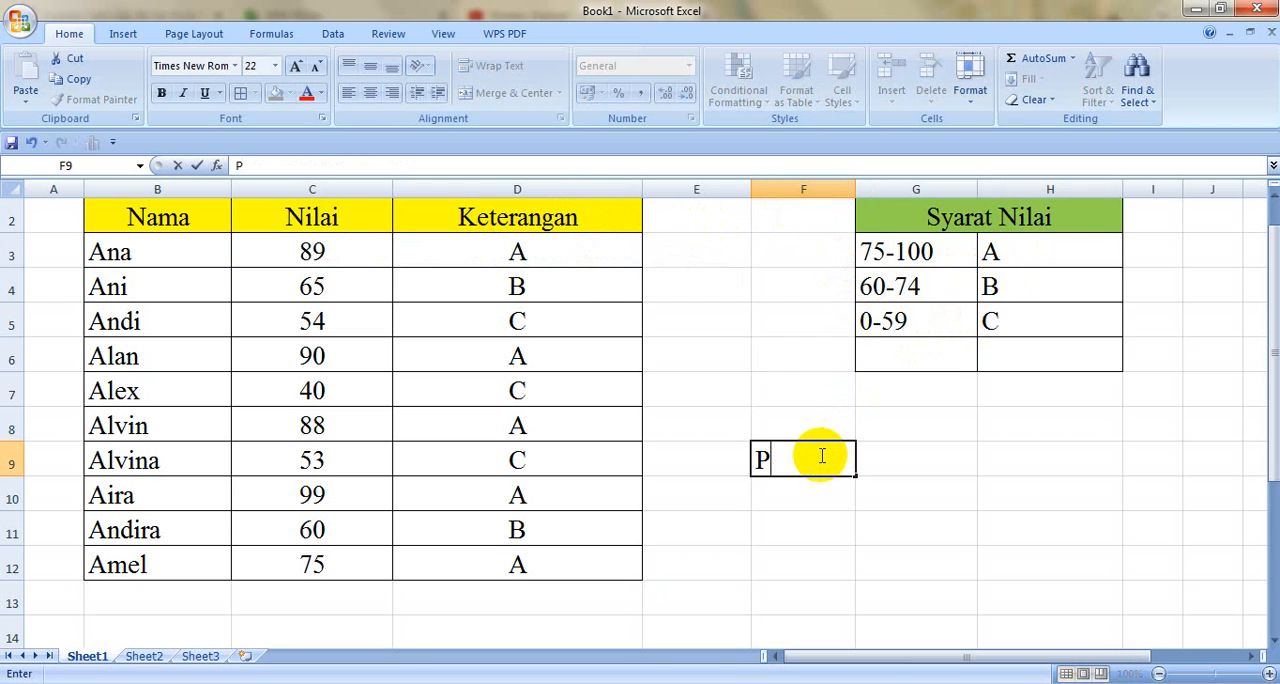
text(ILIHANNY)
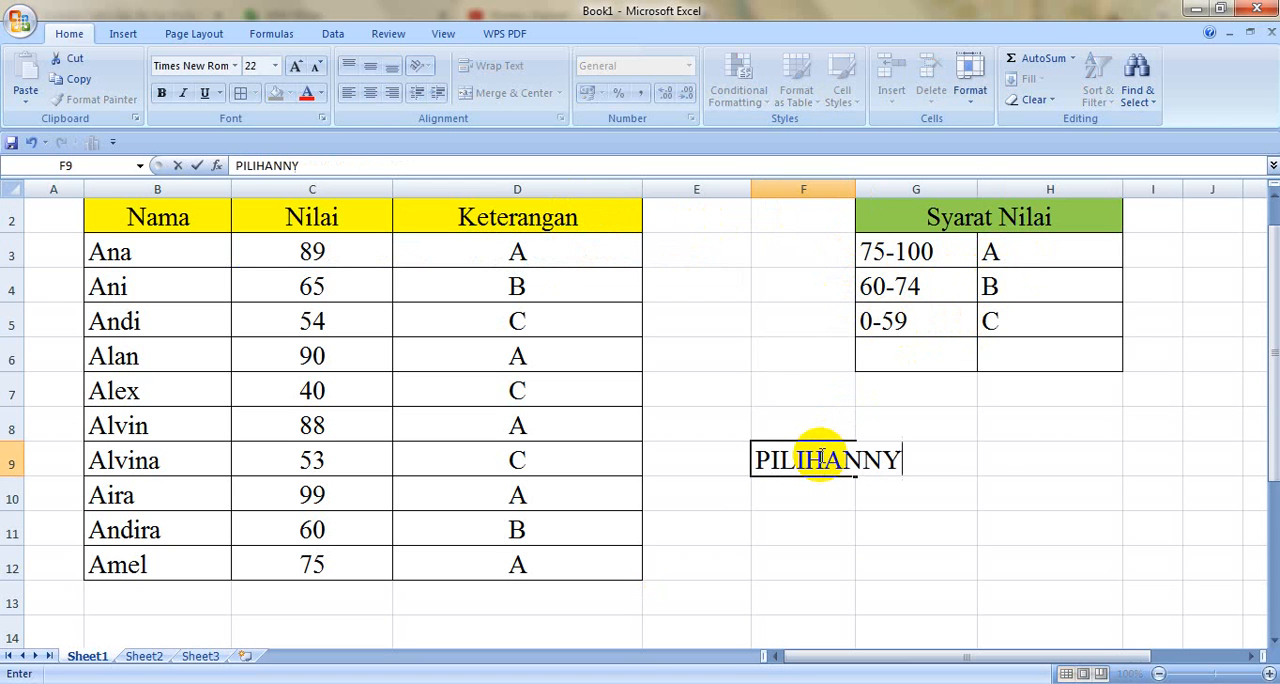
text(A ADA DUA, KITA MENGGU)
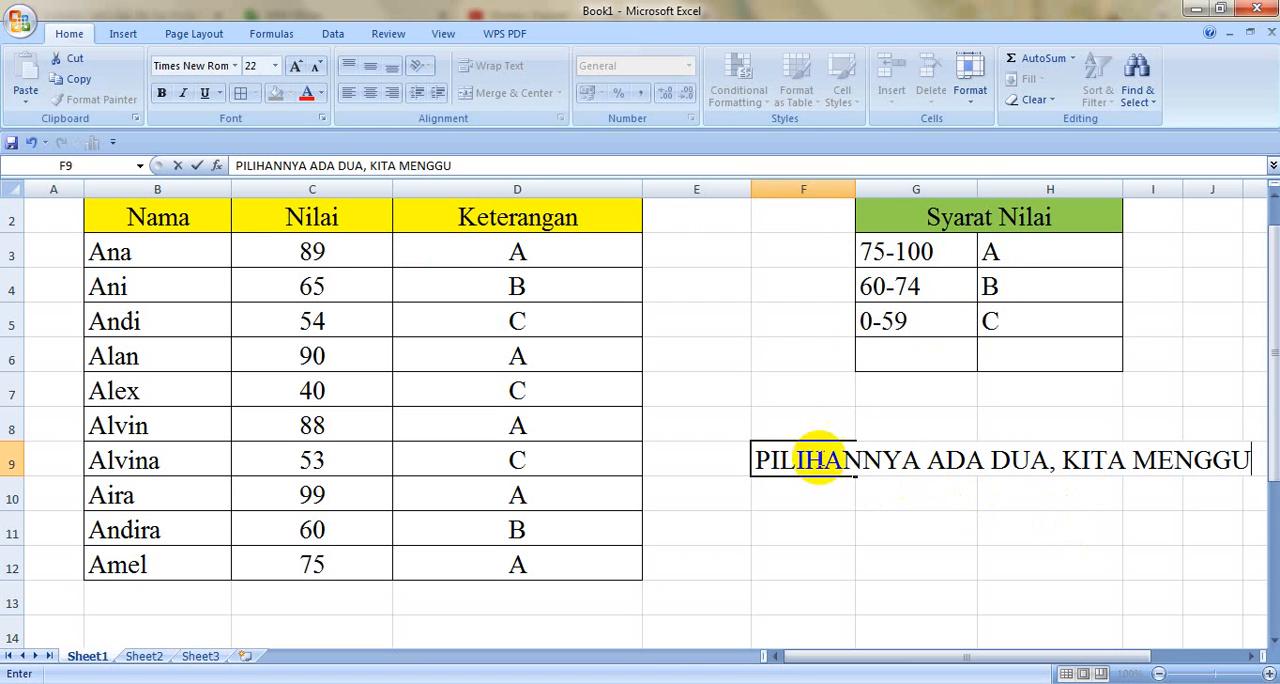
click(752, 462)
key(shift+End)
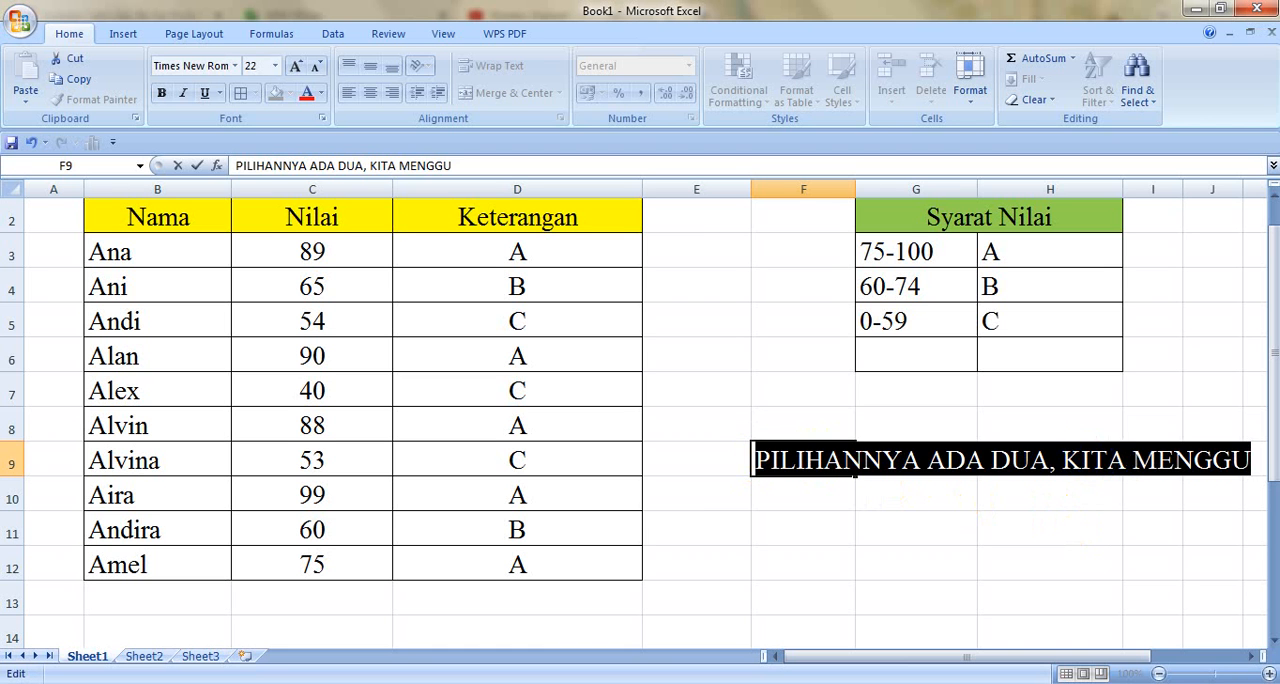
key(Delete)
click(1180, 516)
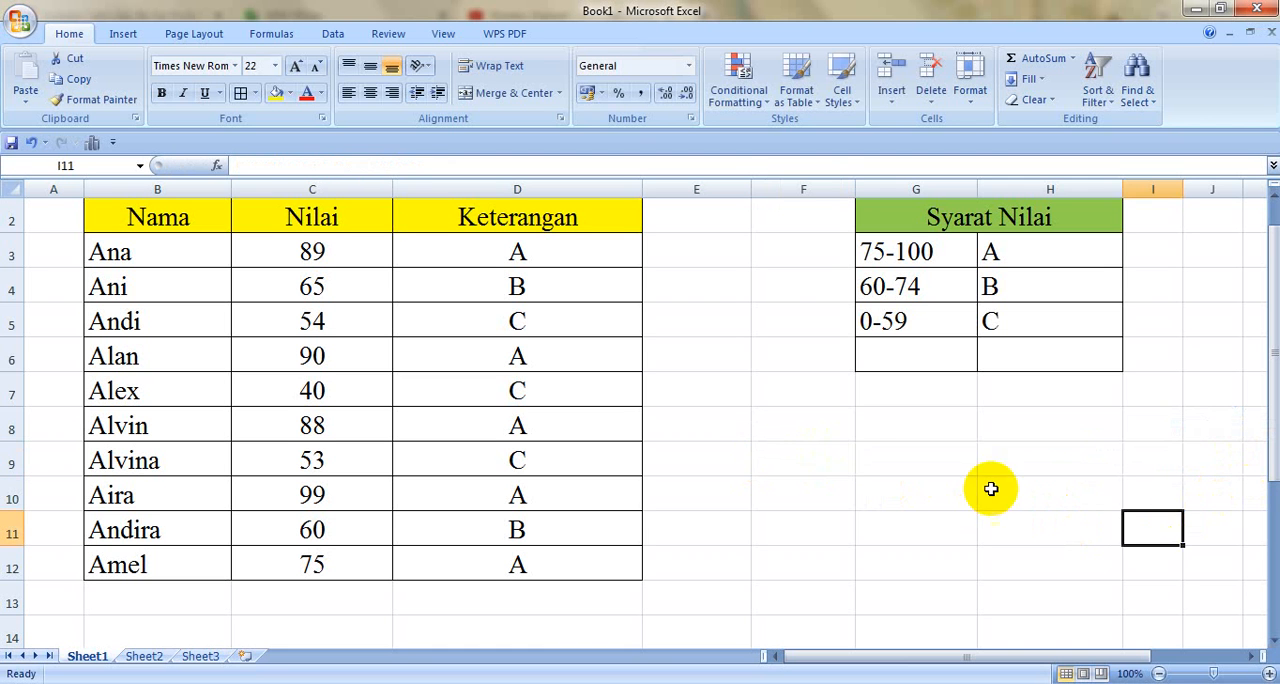
Step: Merge cells F9:H13 into a single note cell and align its content to the top and left
drag(830, 459, 1063, 586)
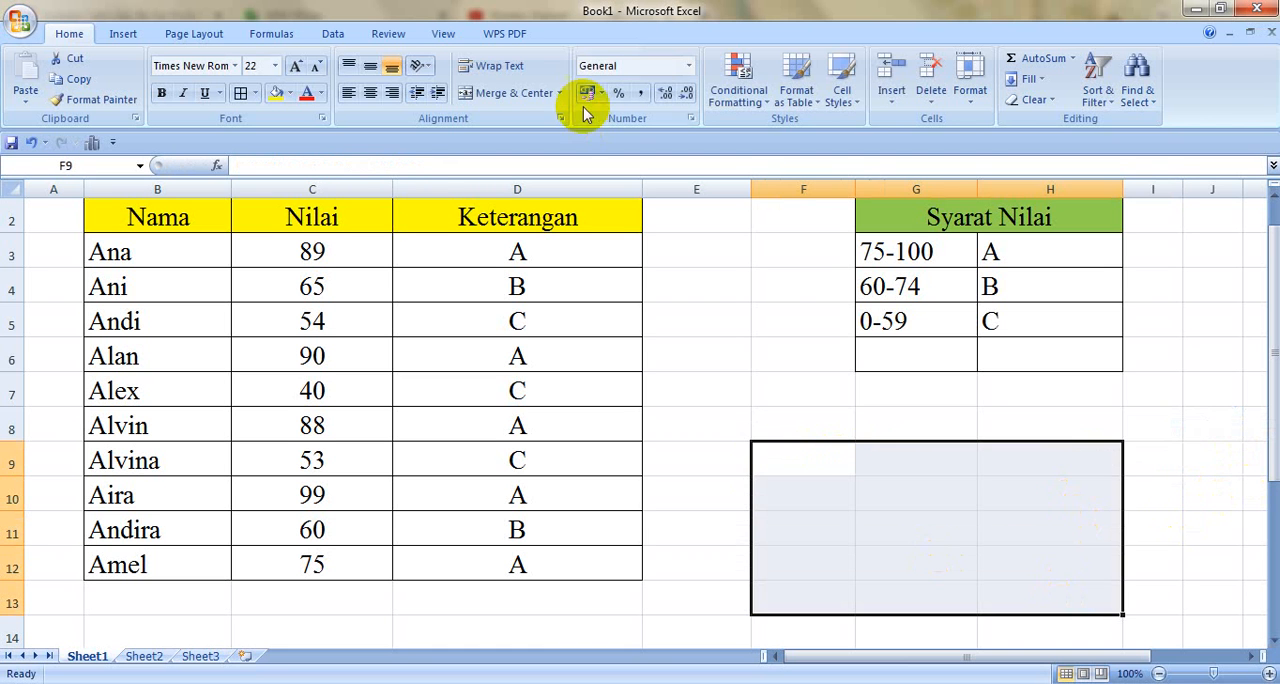
click(535, 93)
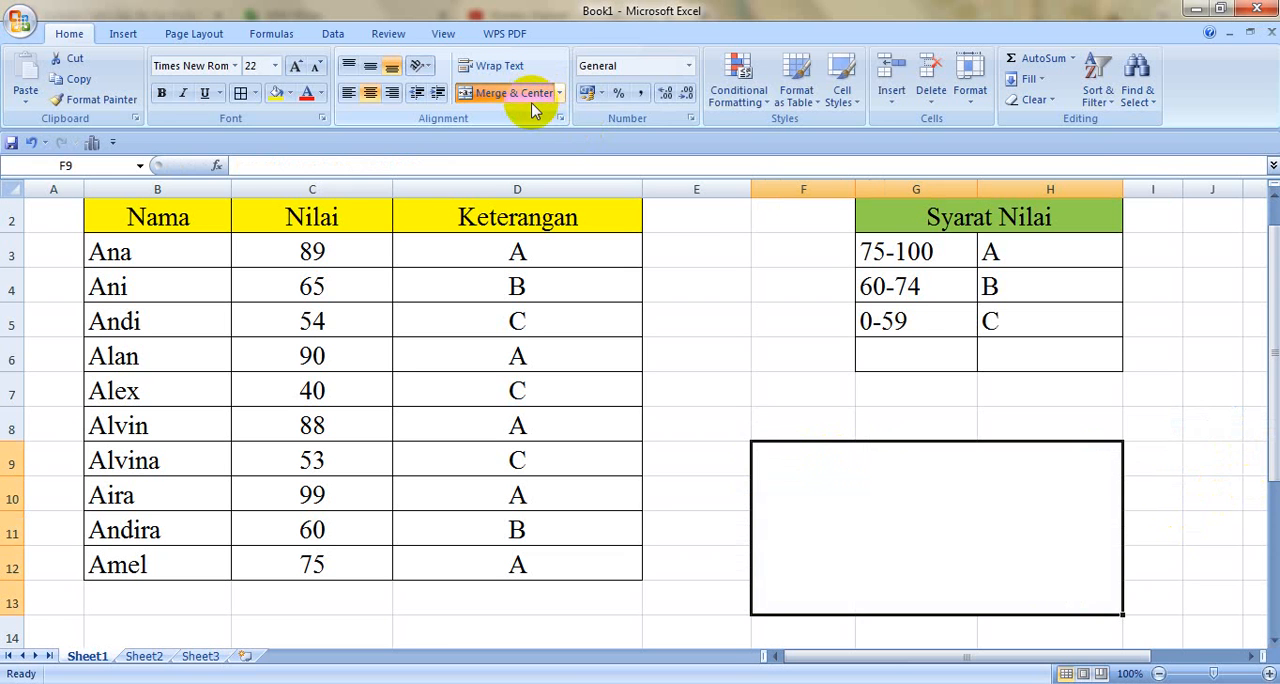
click(348, 65)
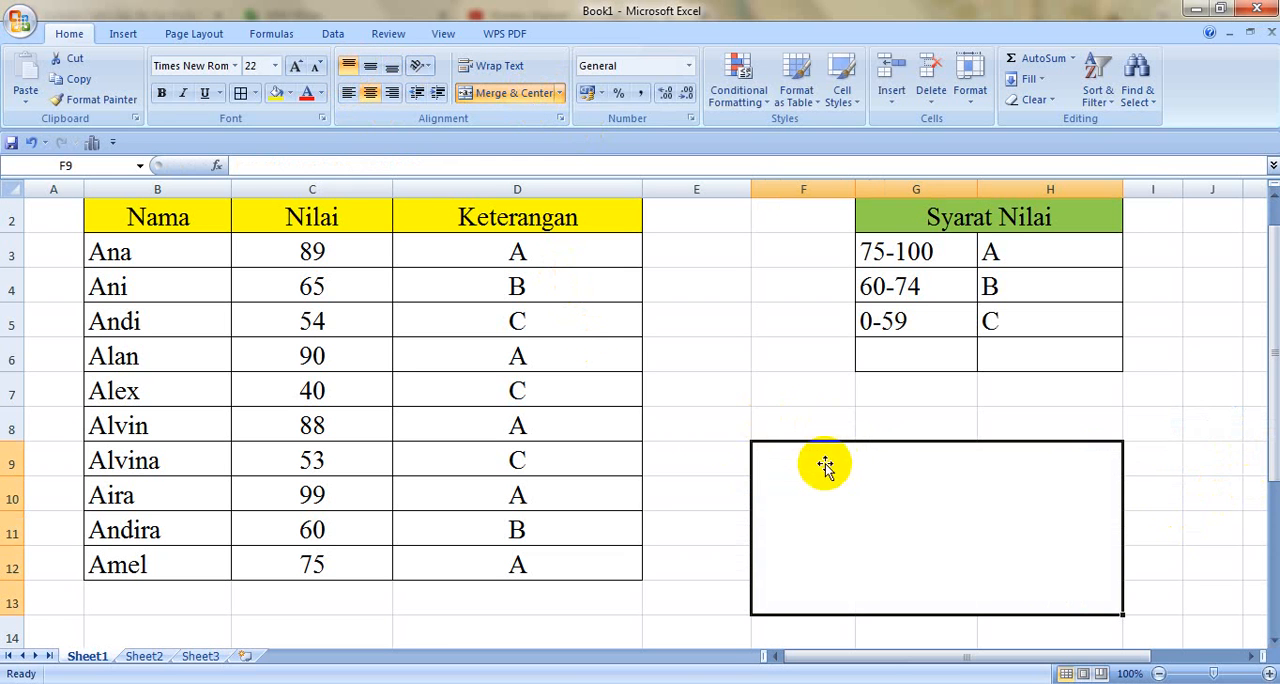
click(717, 420)
double_click(817, 469)
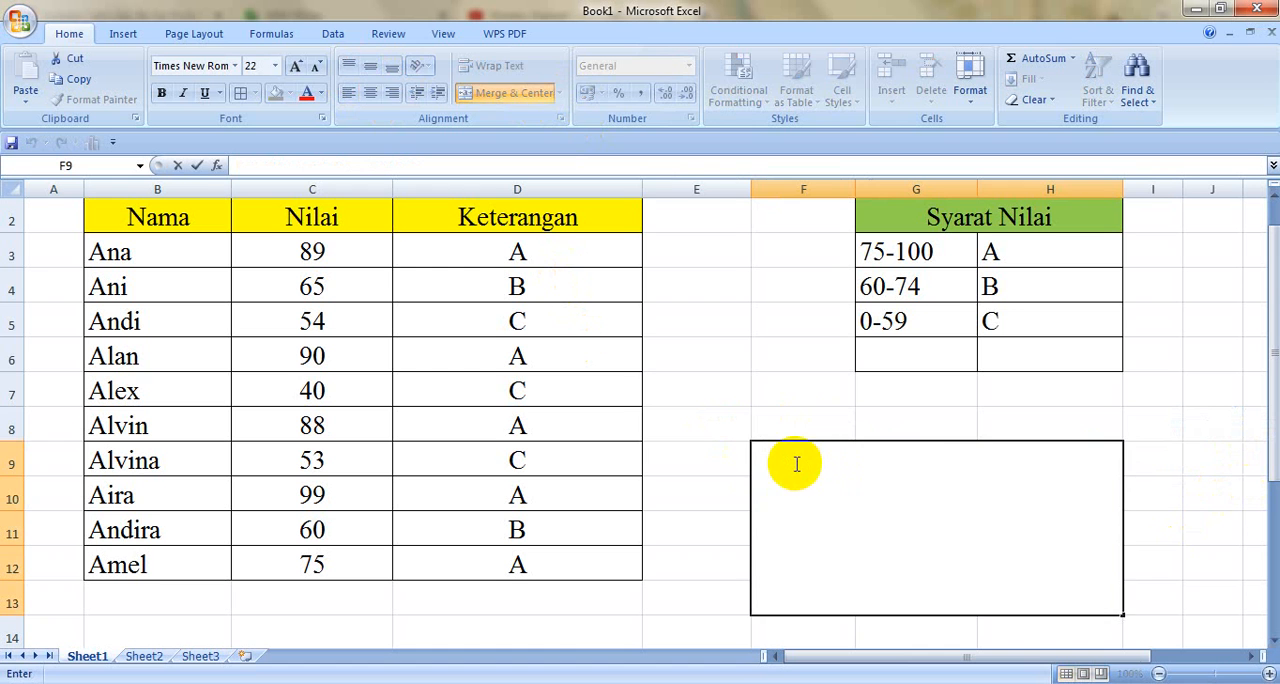
click(700, 534)
click(838, 502)
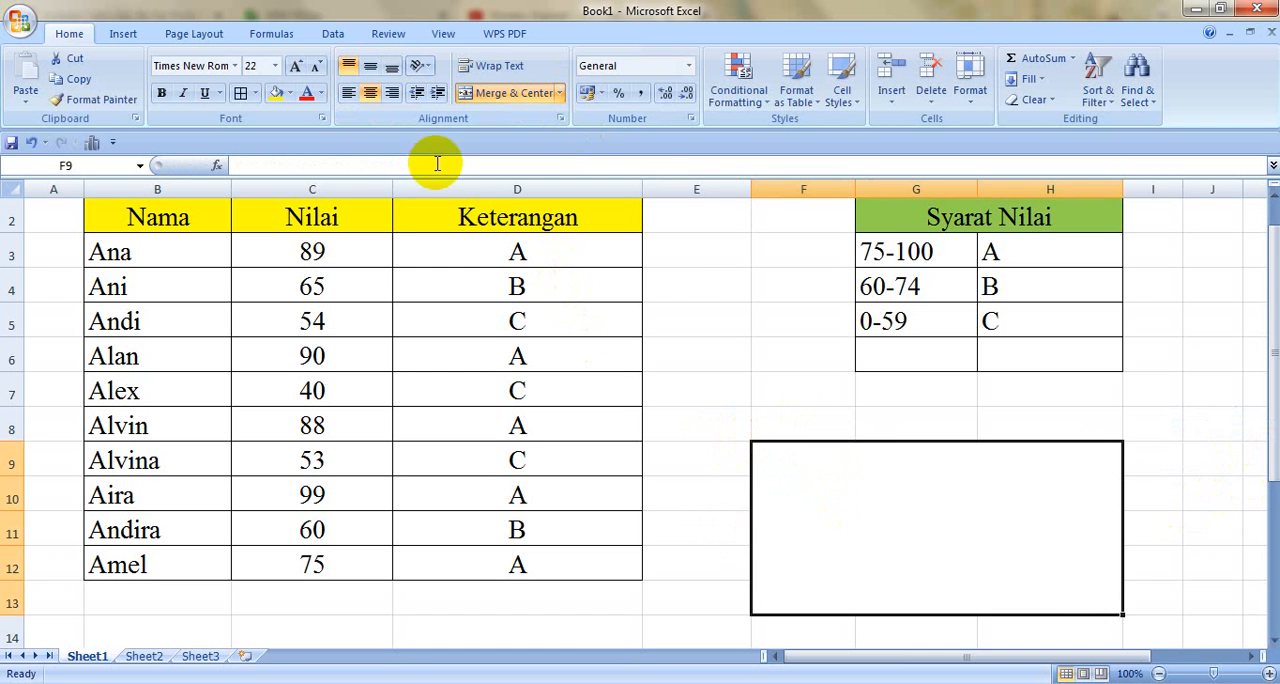
click(345, 92)
click(700, 410)
click(811, 497)
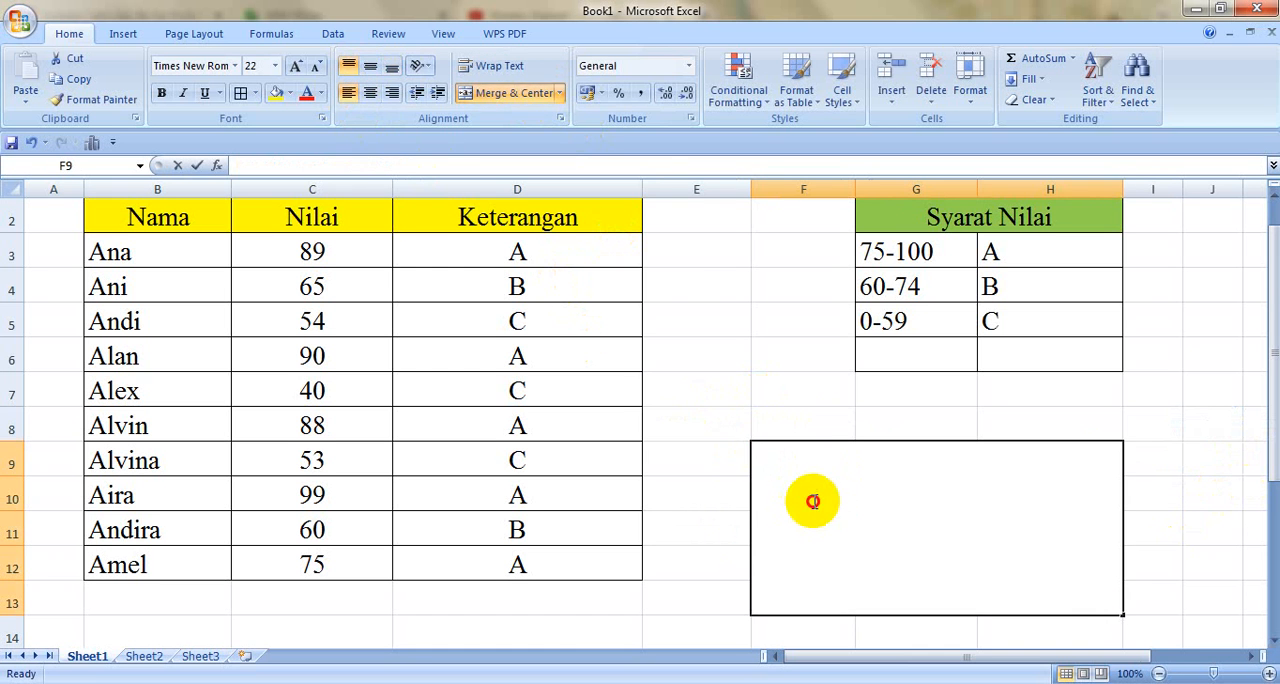
Step: Enter "JIKA PILIHANNYA ADA DUA", "MAKA CUKUP MENGUNAKAN" and "SATU IF SAJA, TAPI JIKA" as three lines in the merged note cell F9
double_click(777, 471)
text(JIKA )
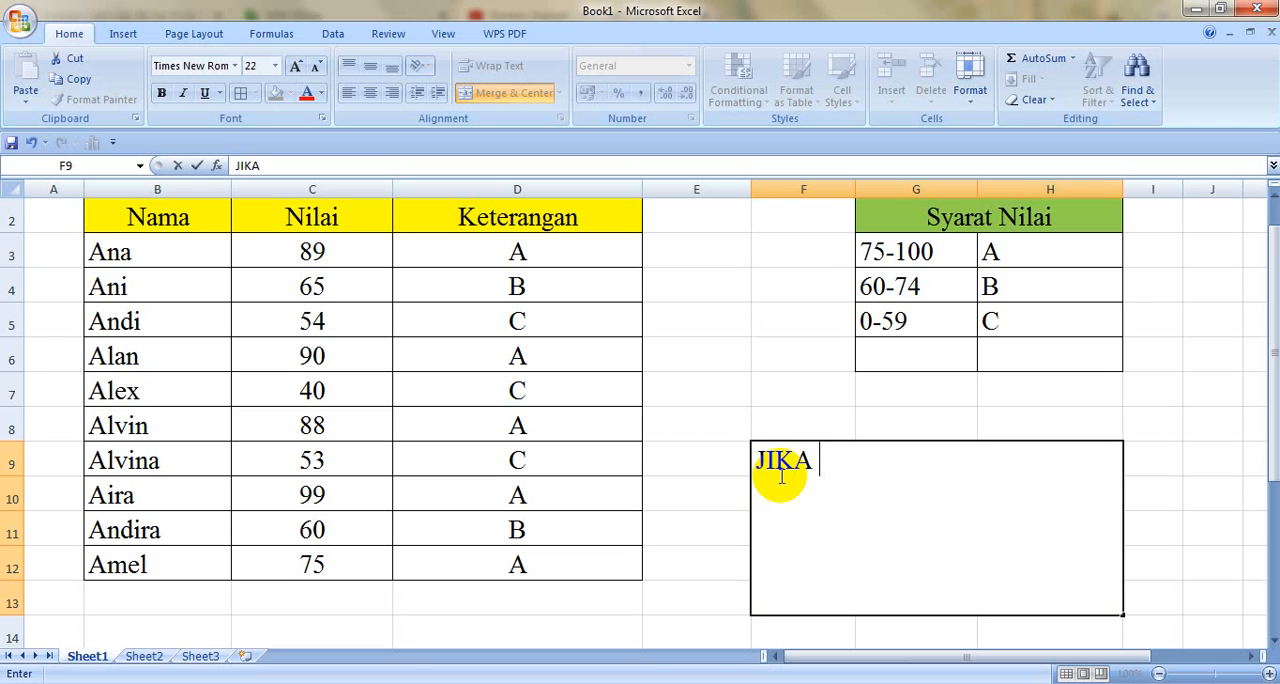
text(PILIHANNYA ADA DUA)
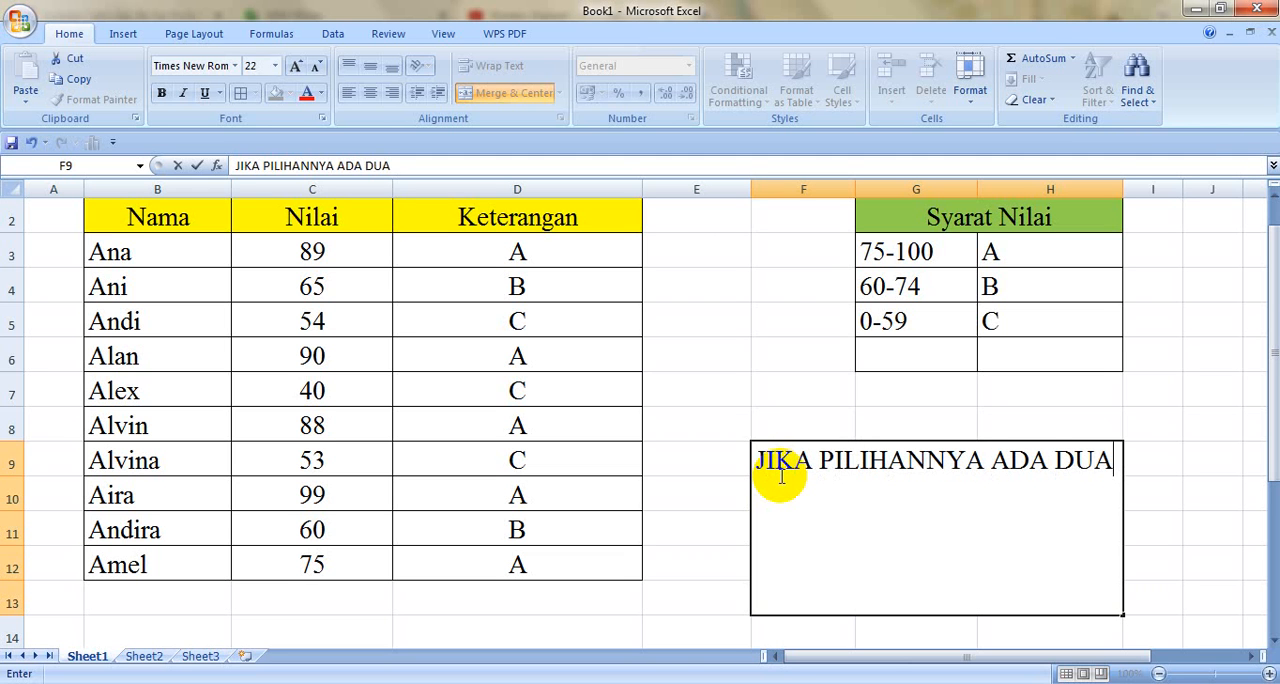
key(alt+Return)
text(MAKA CUKUP MEN)
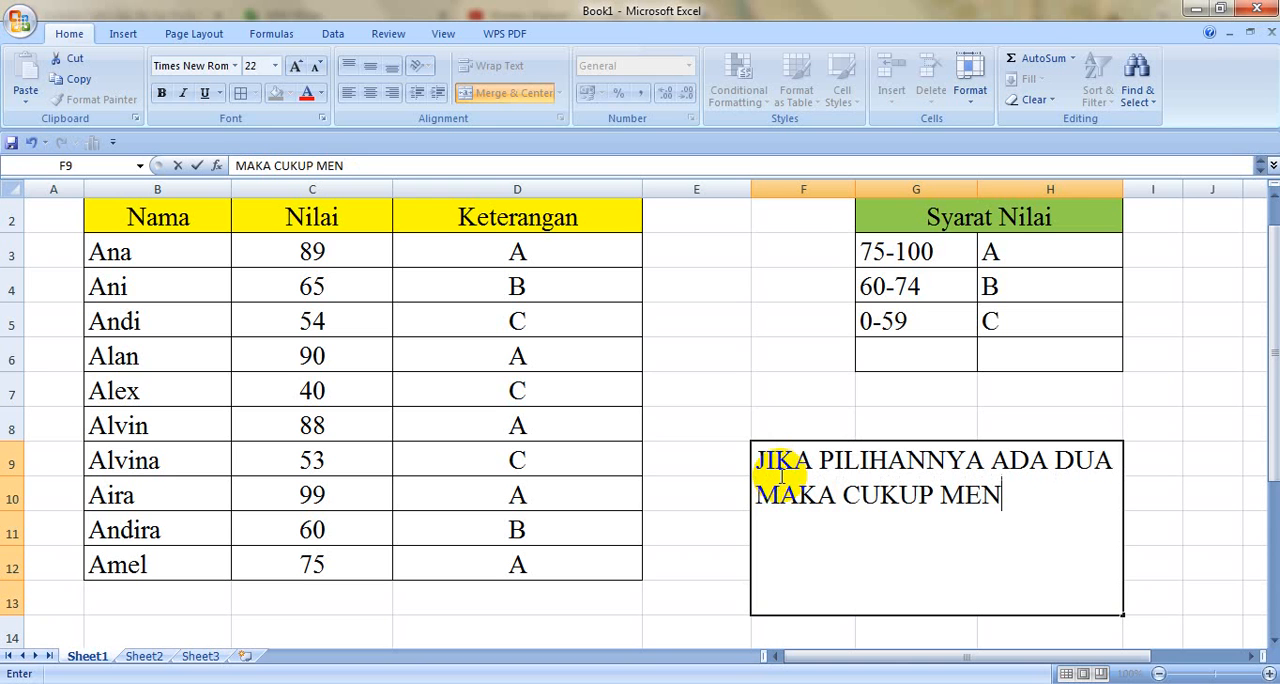
text(GUNAKAN)
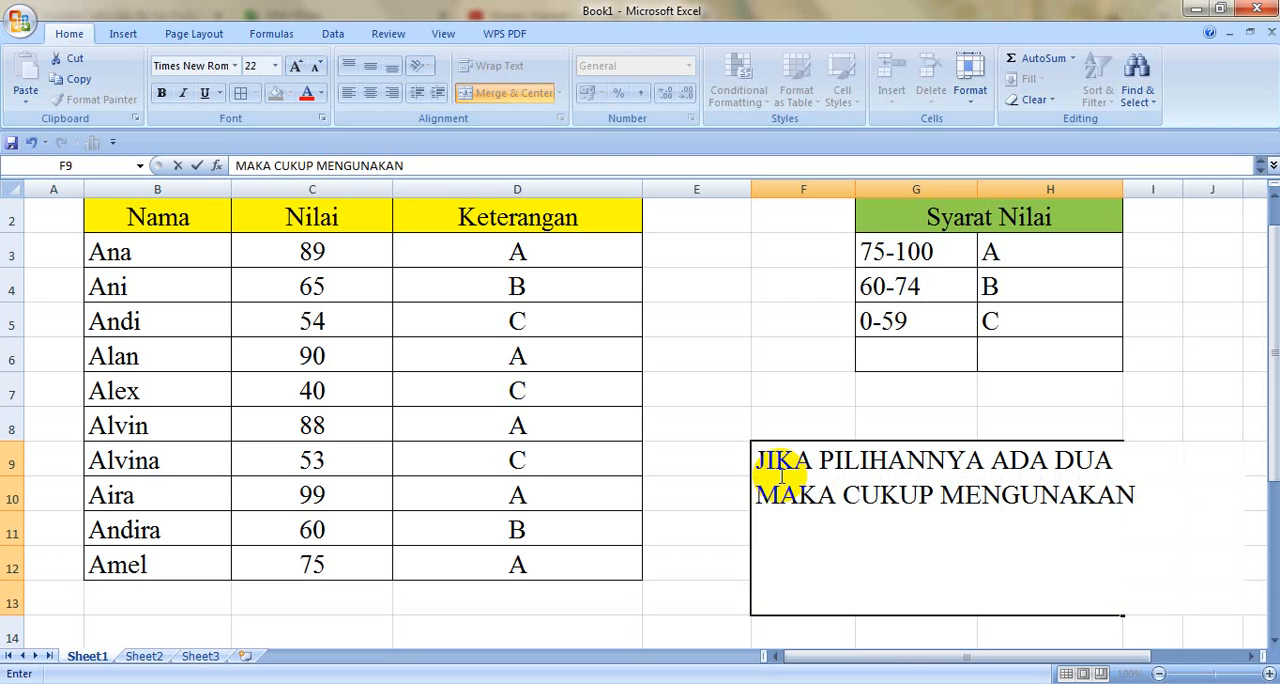
key(alt+Return)
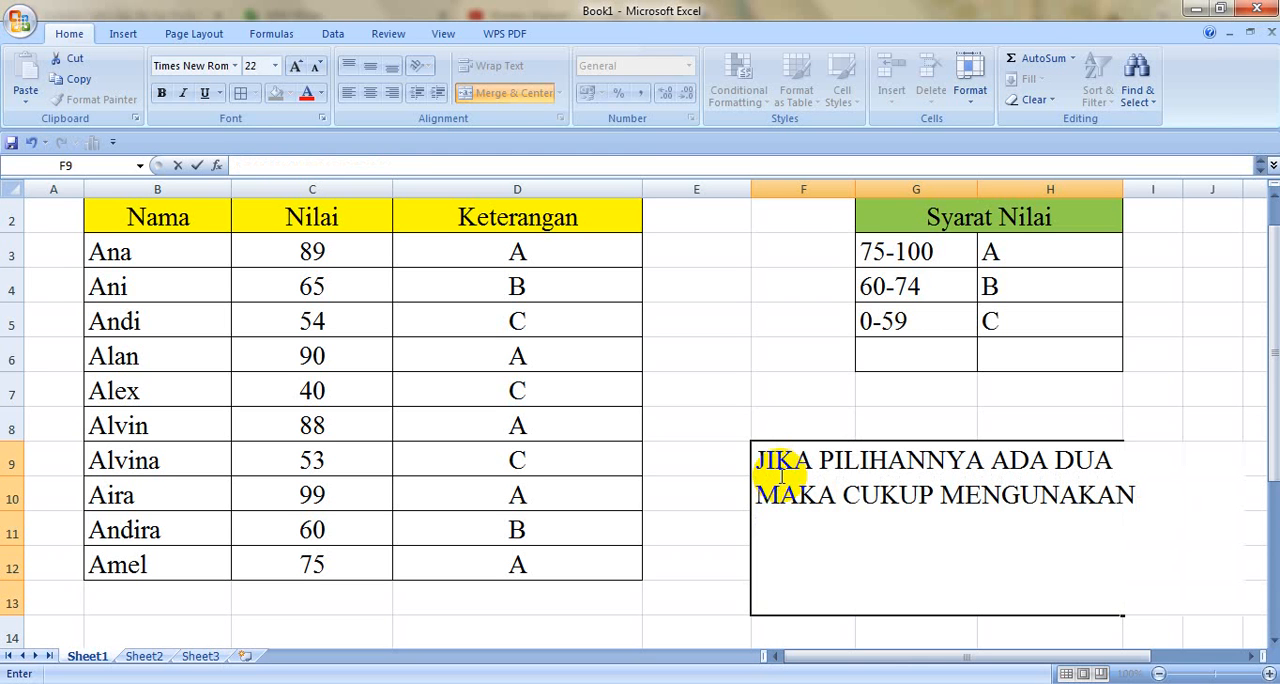
text(SATU)
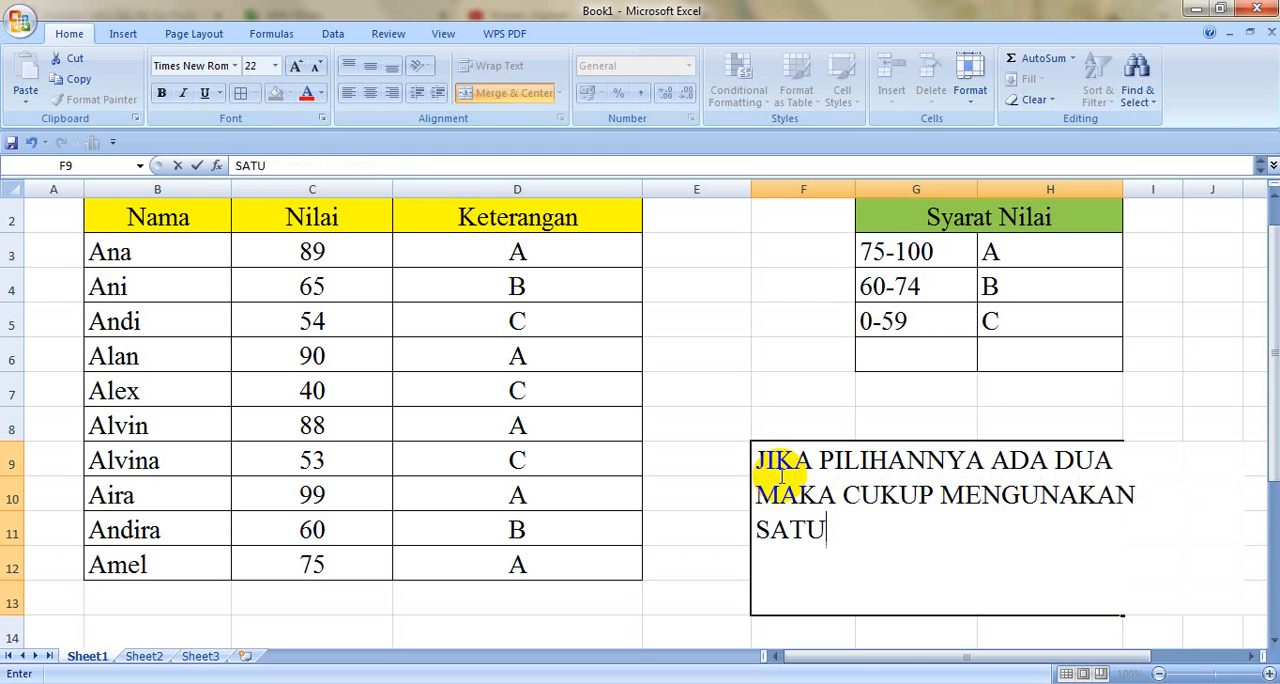
text( IF SAJA, TAPI JIKA)
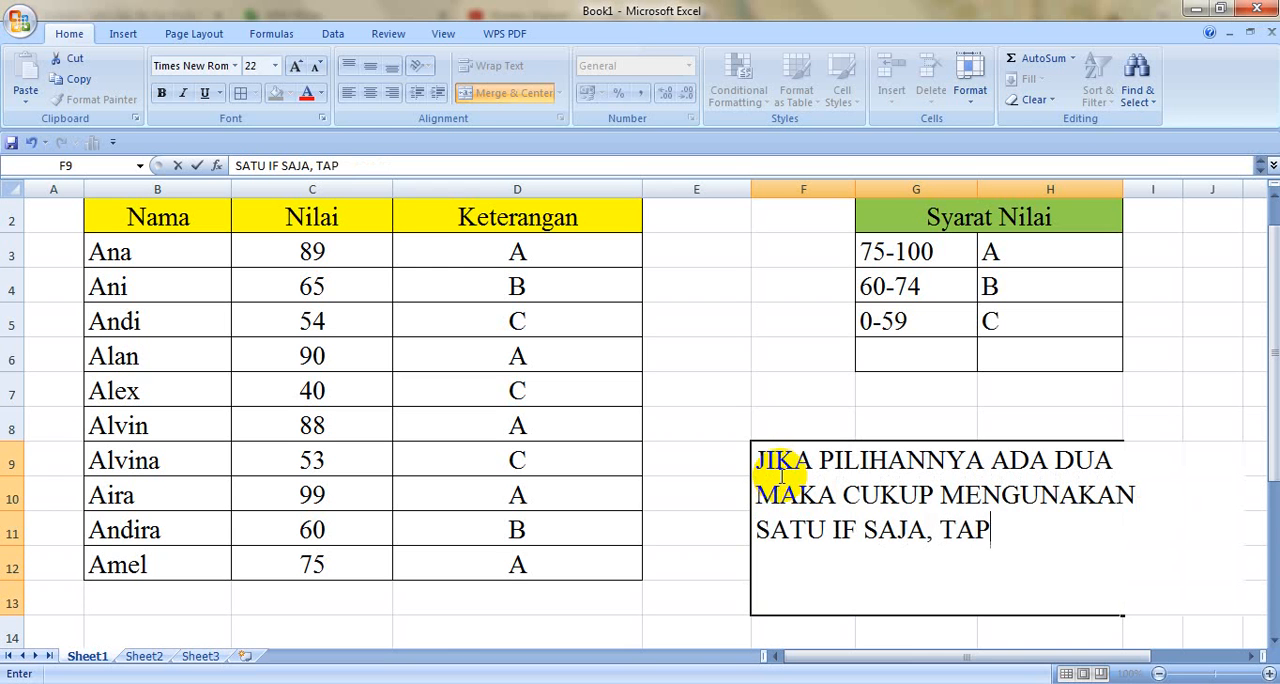
click(706, 552)
Step: Set the font size of the merged note cell F9 to 14
click(857, 560)
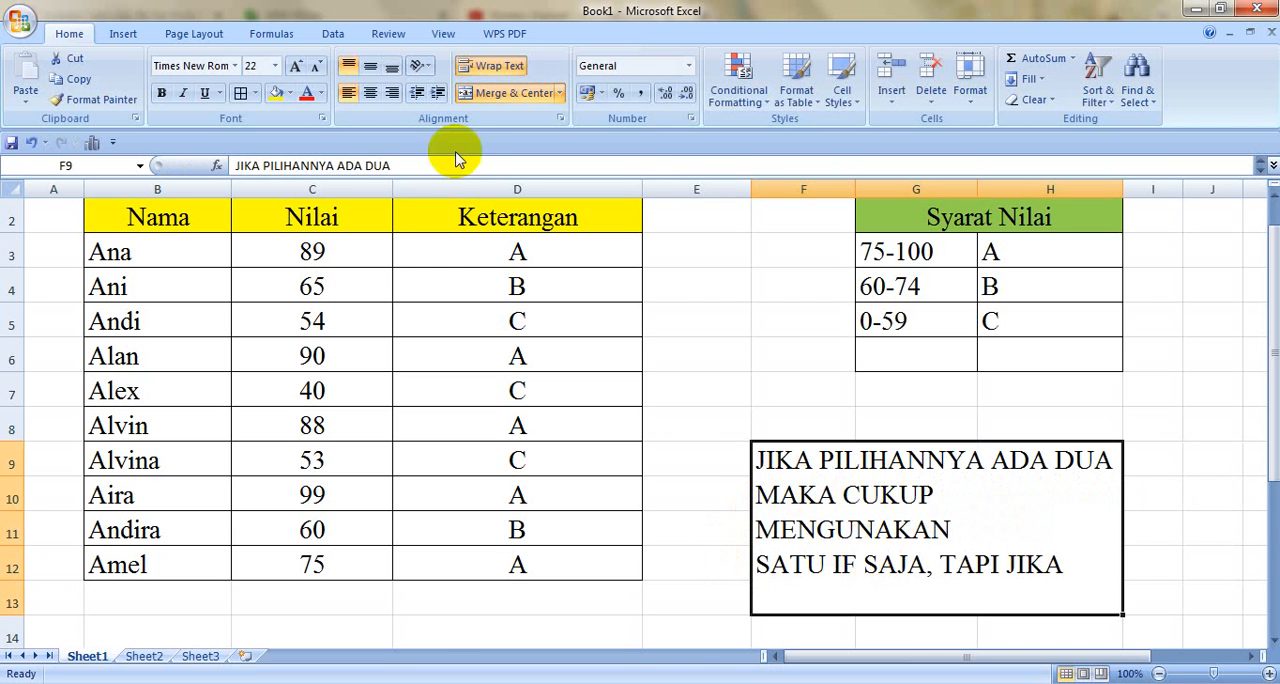
click(275, 66)
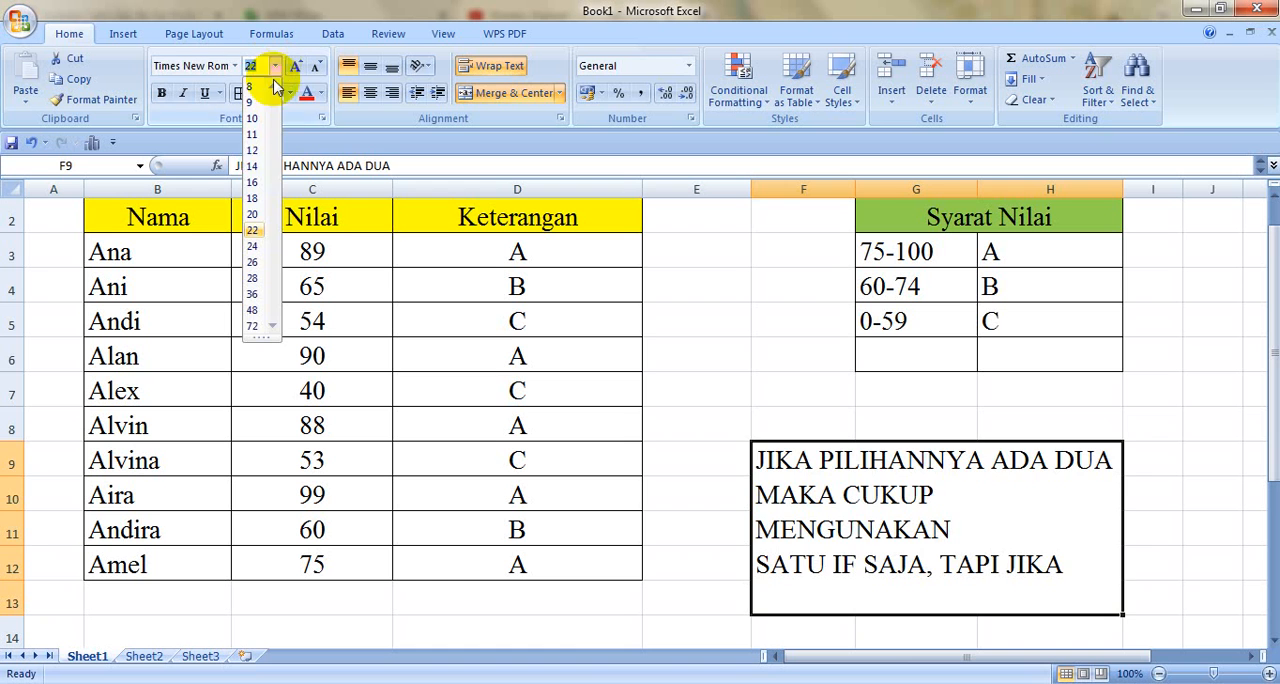
click(252, 168)
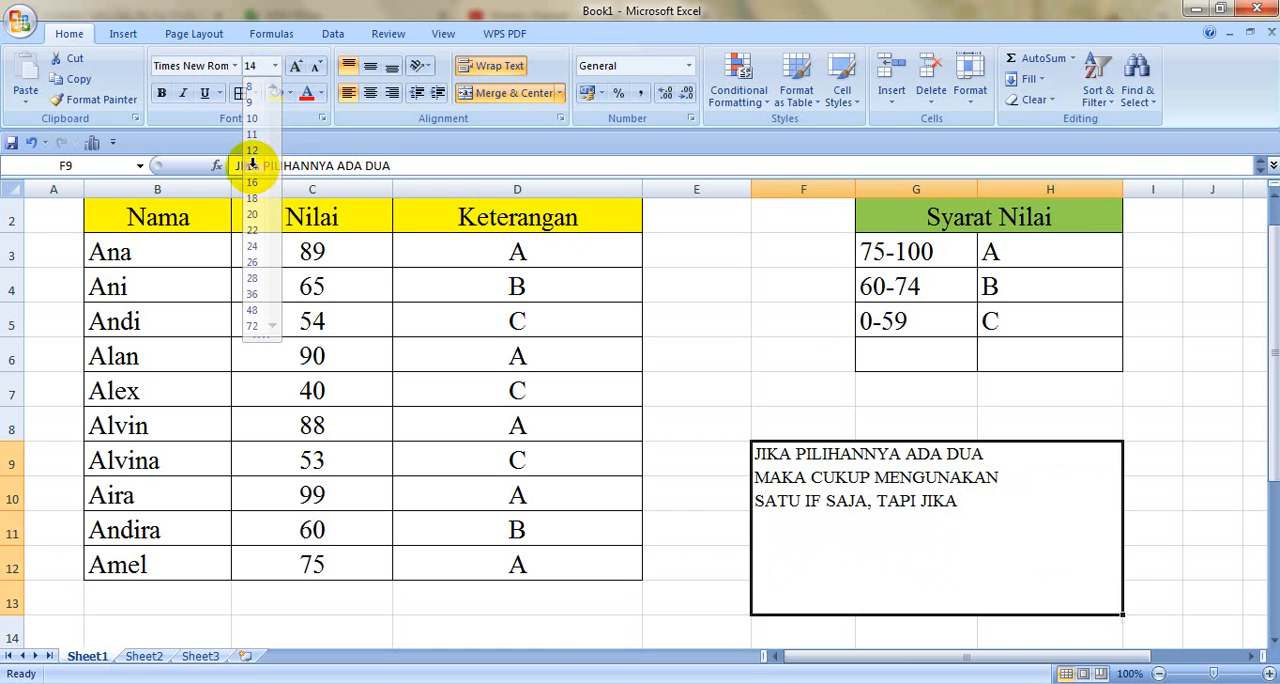
Step: Continue the note's third line with "PILIHANNYA ADA" and add a fourth line reading "3, MAKA MENGGUNAKAN DUA IF"
double_click(984, 508)
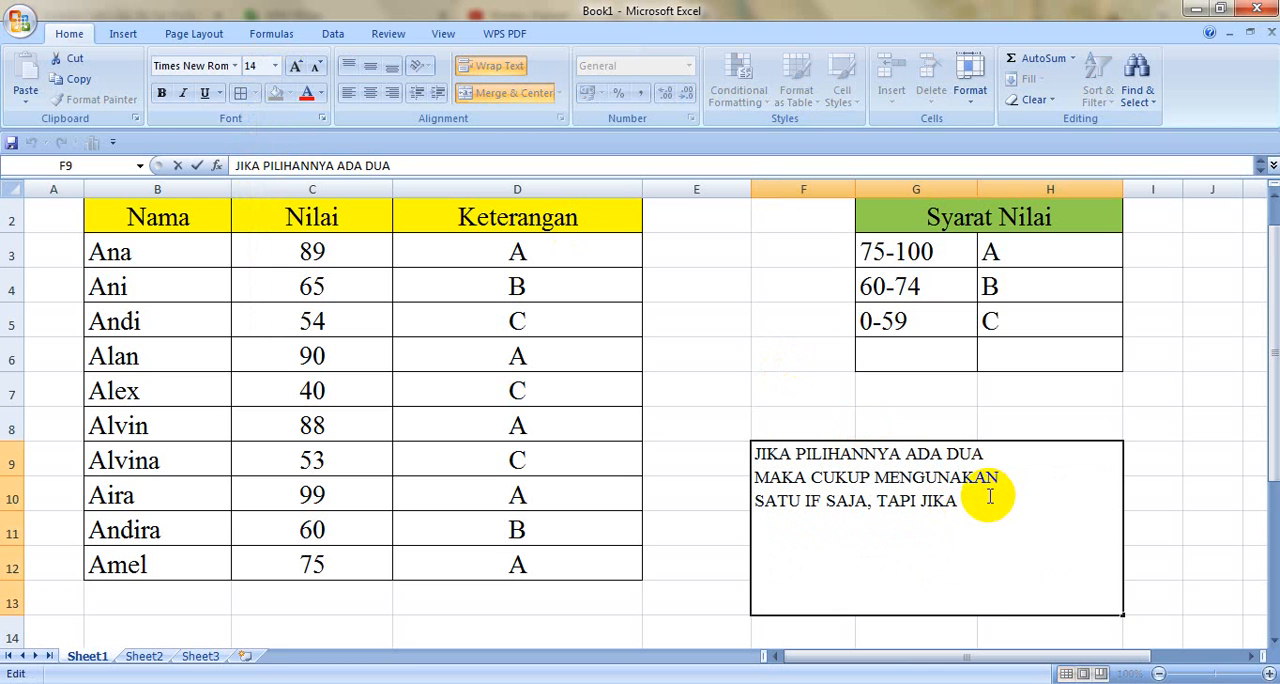
text(PILIHANNYA ADA)
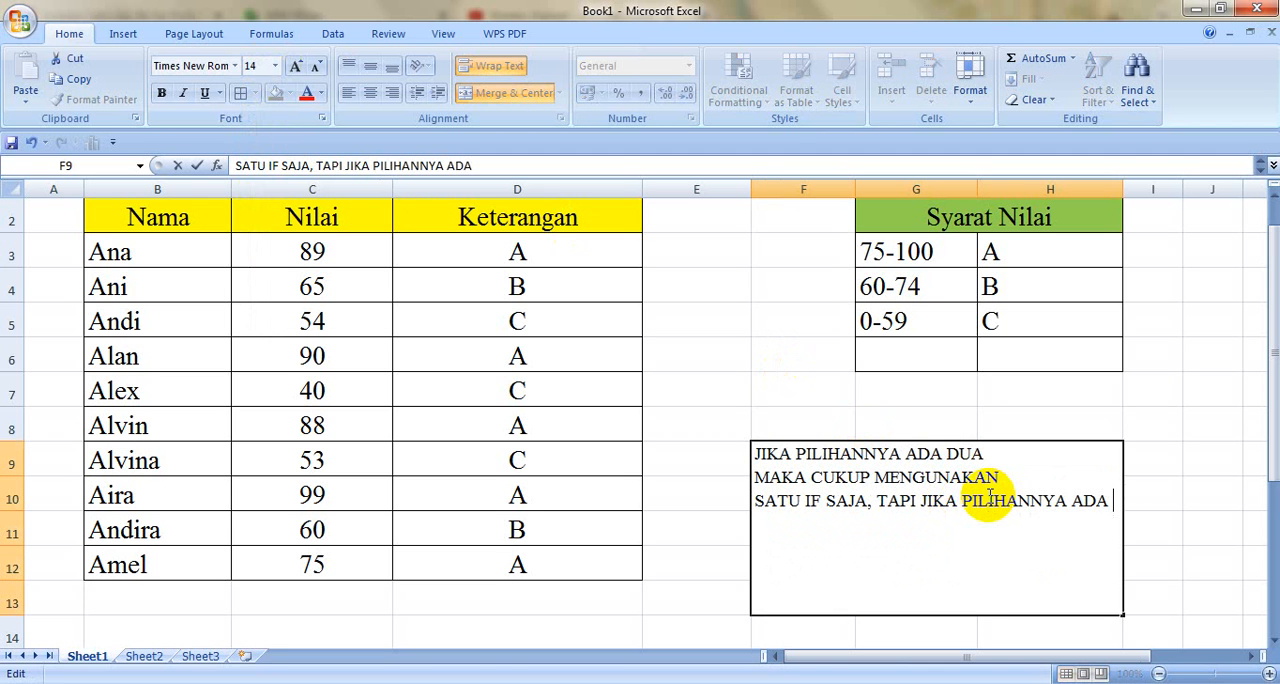
key(alt+Return)
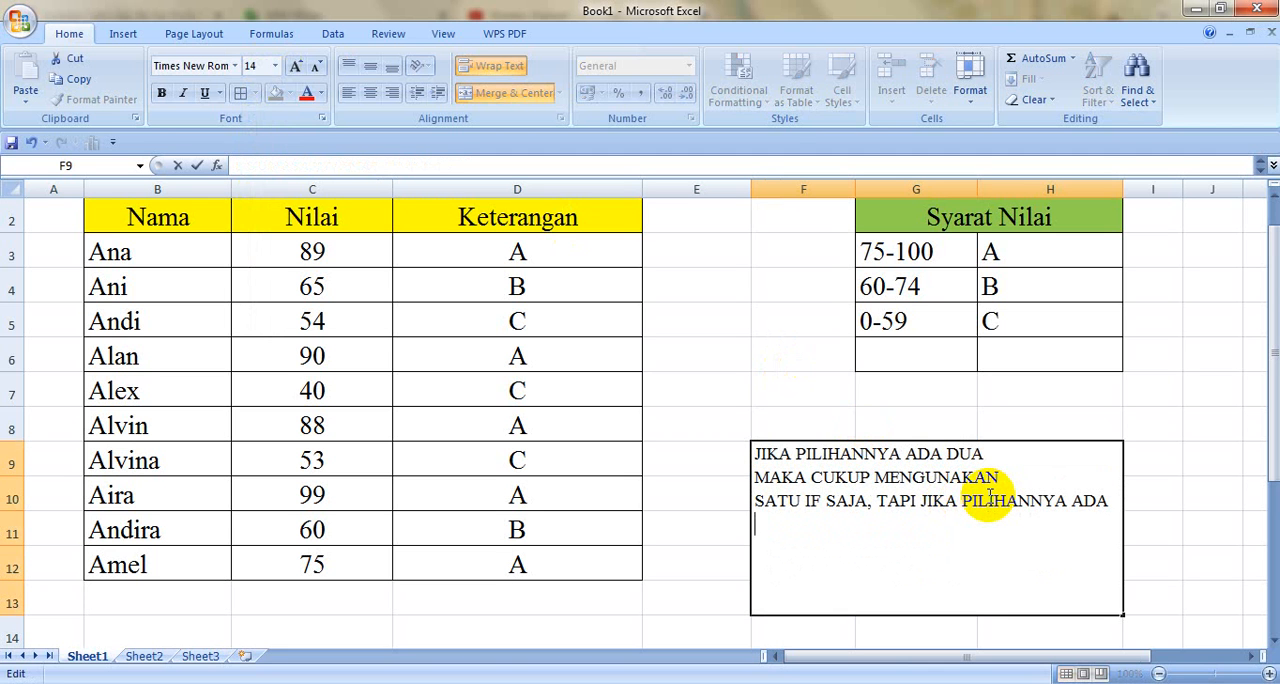
text(3 IF, MAKA)
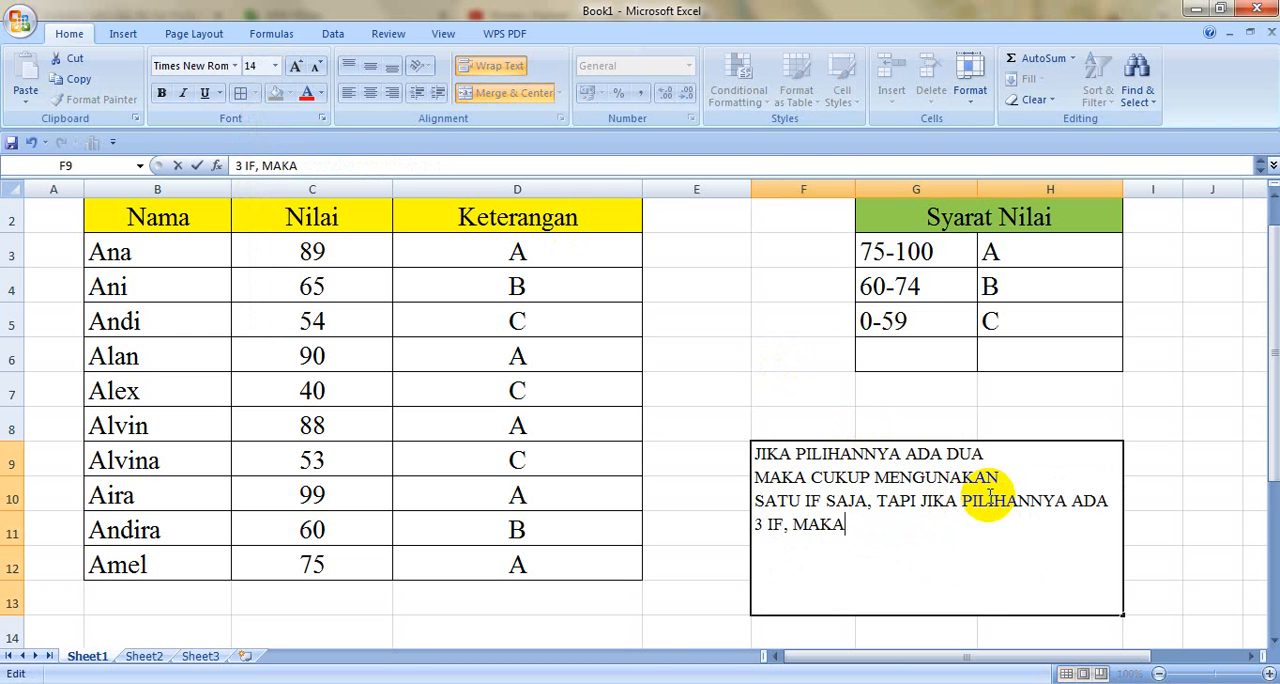
key(BackSpace)
key(BackSpace)
key(BackSpace)
key(BackSpace)
key(BackSpace)
key(BackSpace)
key(BackSpace)
key(BackSpace)
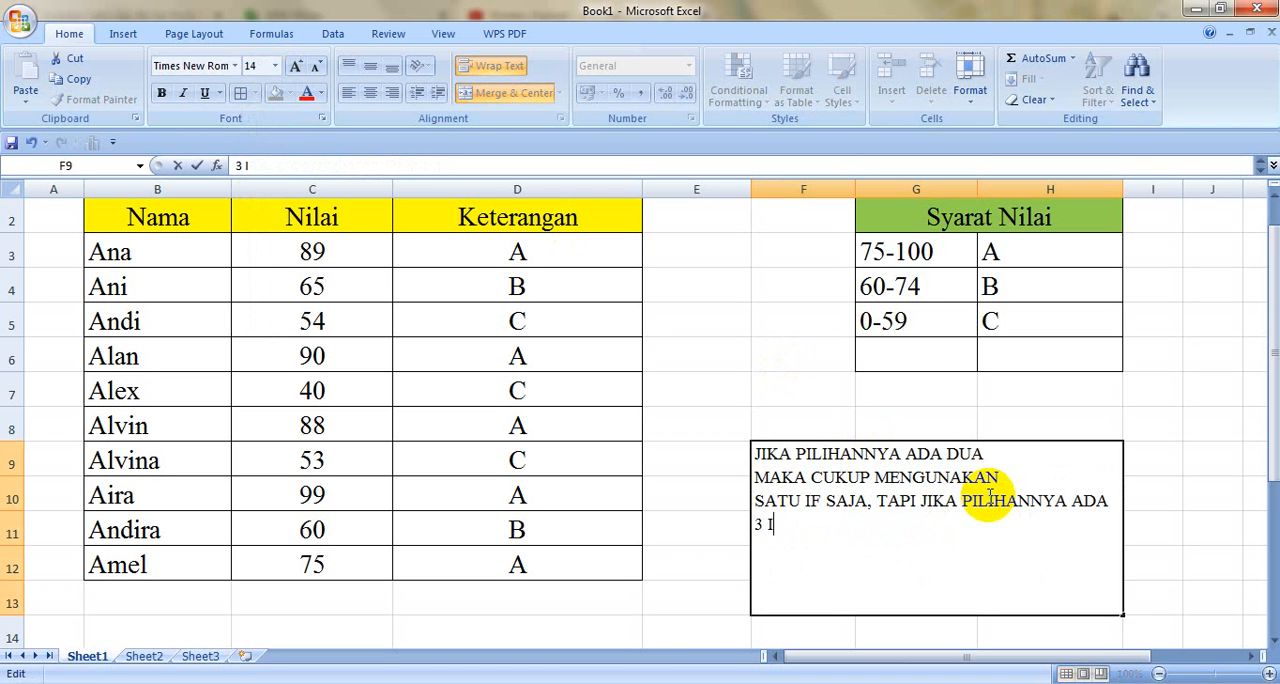
text(, MAK MENGGU)
key(BackSpace)
key(BackSpace)
key(BackSpace)
key(BackSpace)
key(BackSpace)
key(BackSpace)
key(BackSpace)
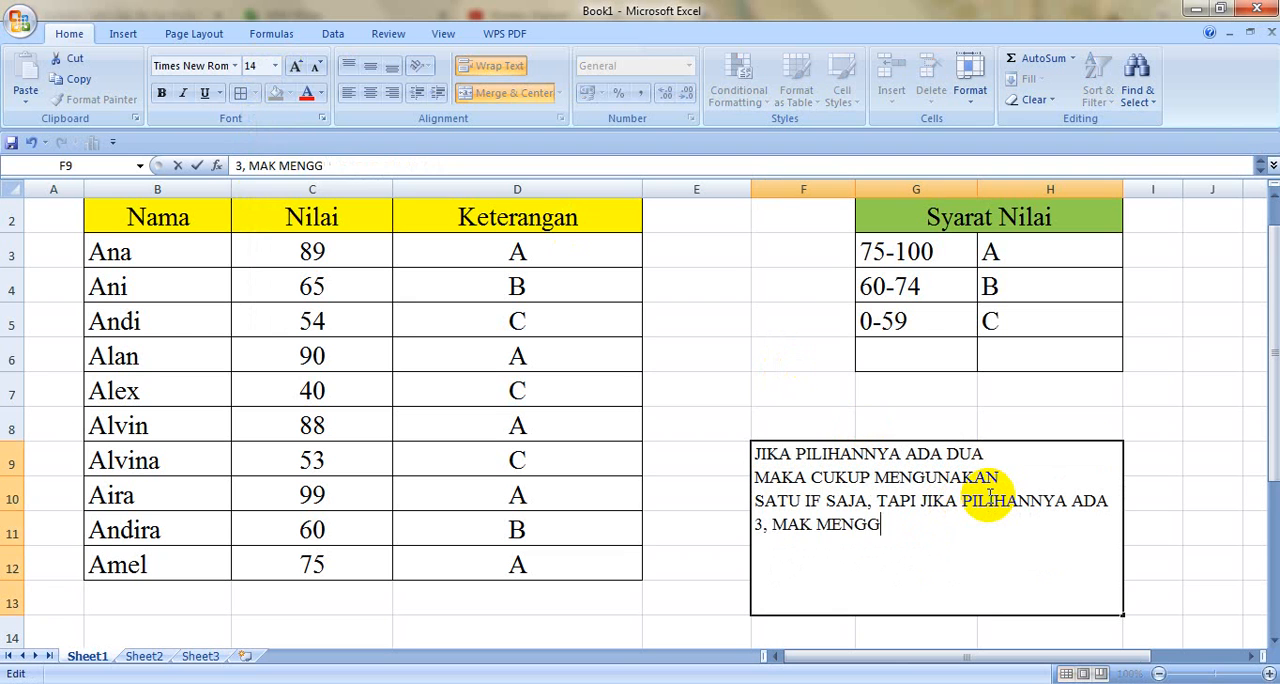
text(A MENGGUNAKAN DUA IF)
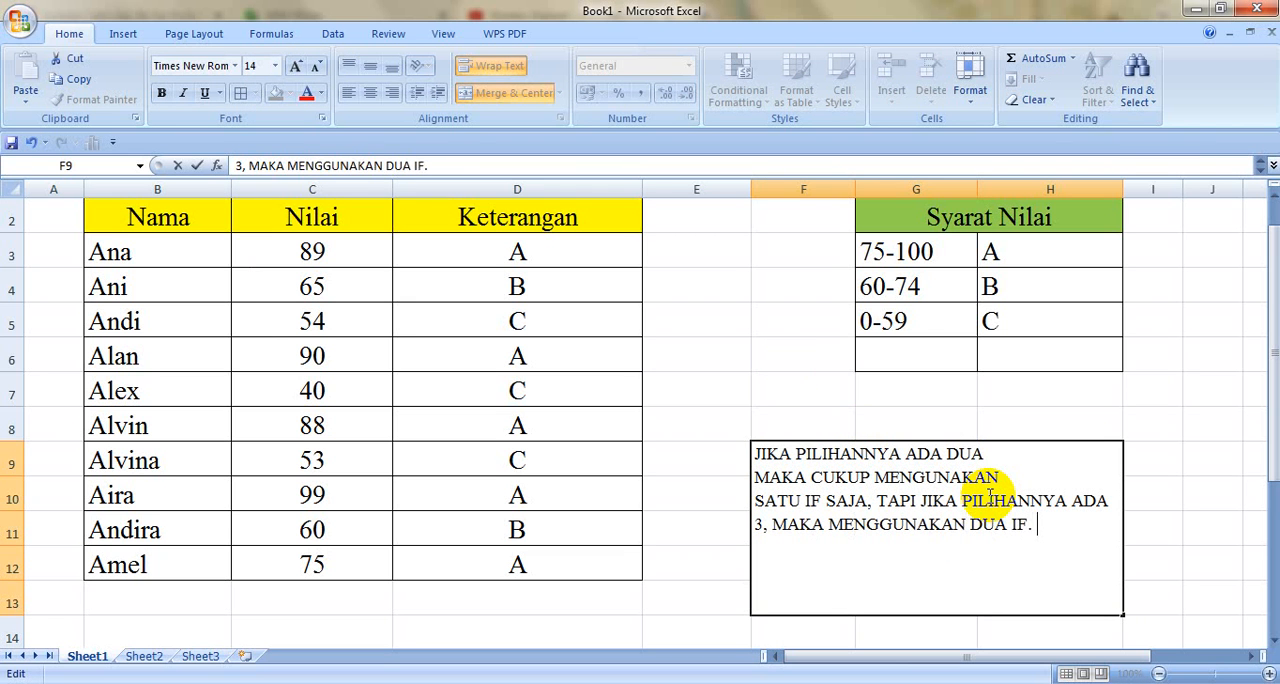
text(. kAL)
Step: End the note's IF sentence with a period and append "KALAU" to the fourth line, removing any stray characters
key(BackSpace)
key(BackSpace)
key(BackSpace)
text(kALA)
key(BackSpace)
key(BackSpace)
key(BackSpace)
key(BackSpace)
text(Kalau)
key(BackSpace)
key(BackSpace)
key(BackSpace)
text(a)
key(BackSpace)
text(ALAUC)
key(Return)
click(1057, 515)
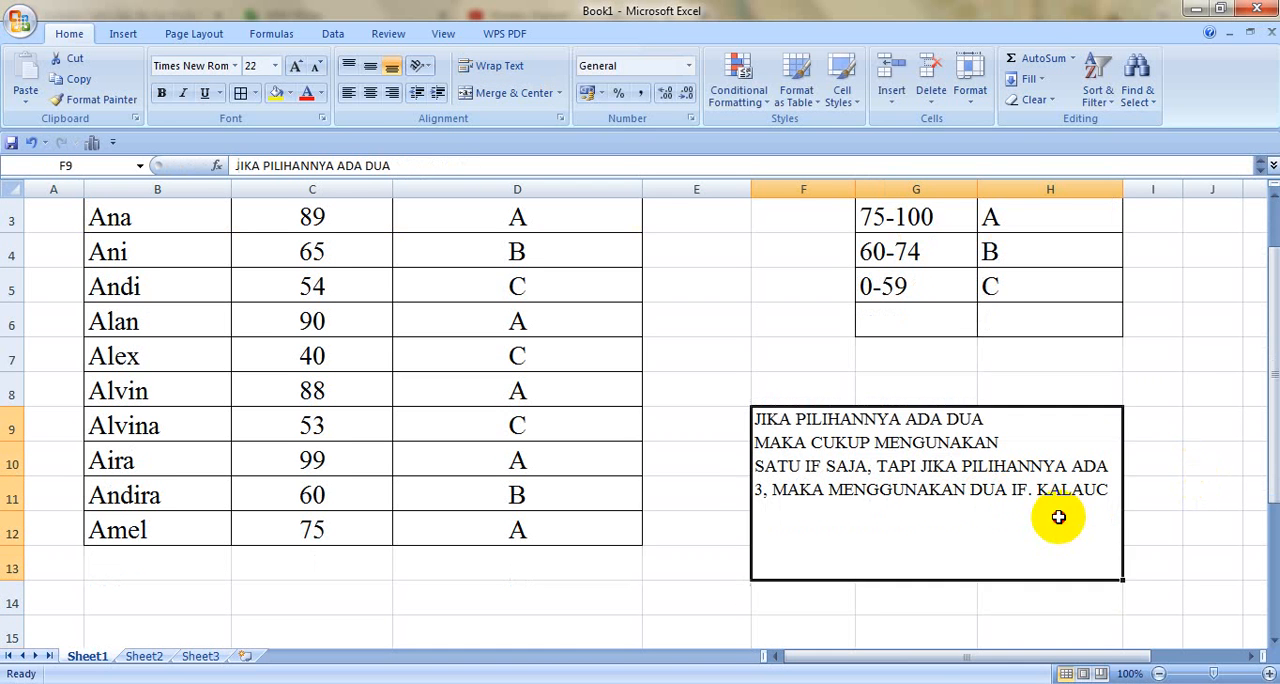
double_click(1105, 490)
key(BackSpace)
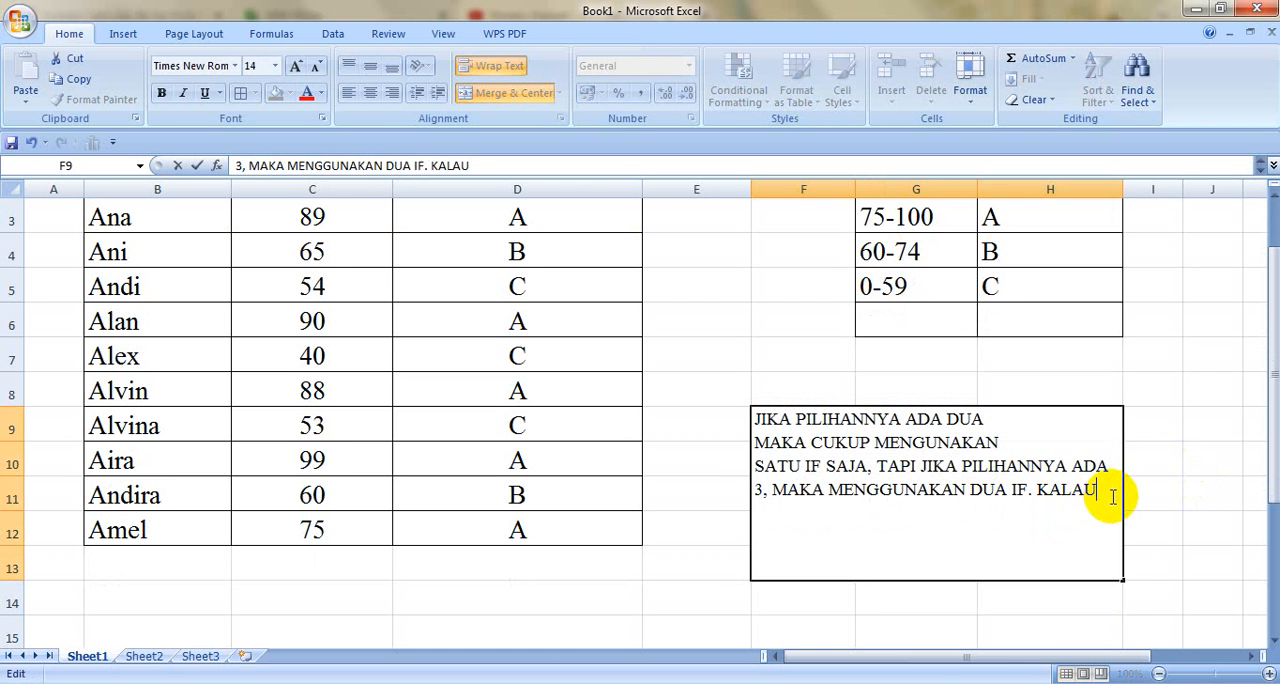
Step: Add the lines "PILIHANNYA ADA EMPAT, MAKA MENGGU" and "NAKAN TIFA IF. DST" to the note and accept the entry
key(alt+Return)
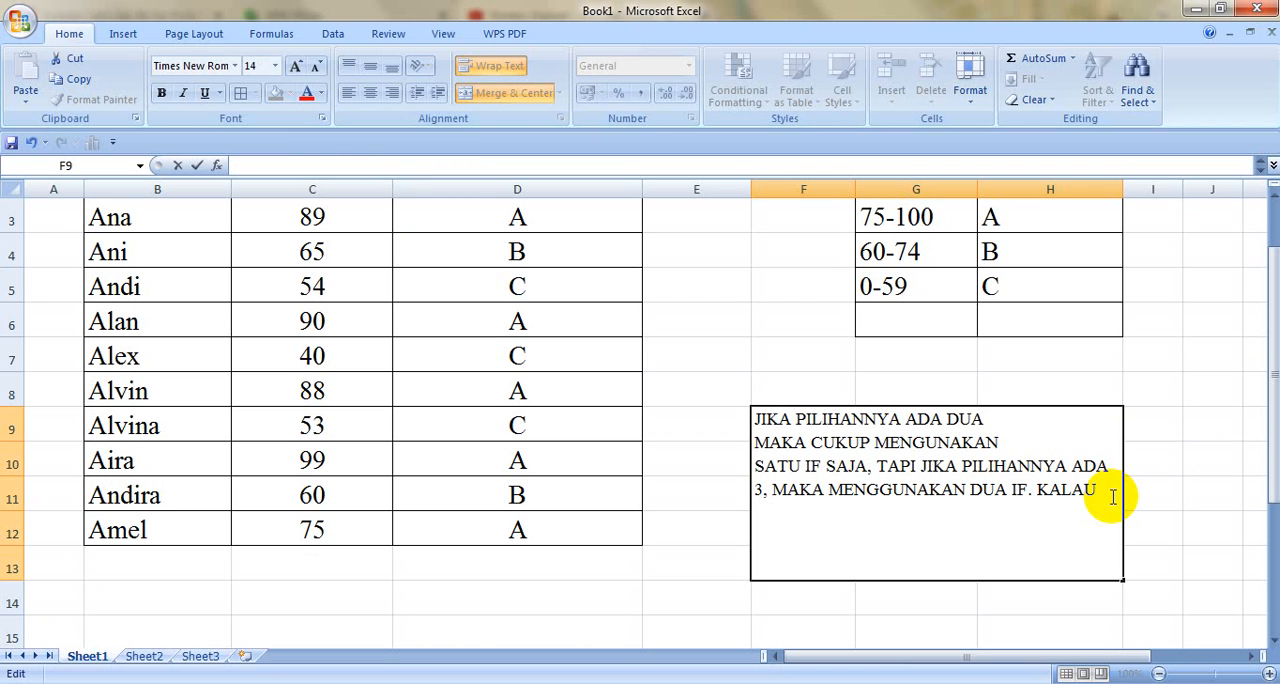
text(PILIHANNYA A)
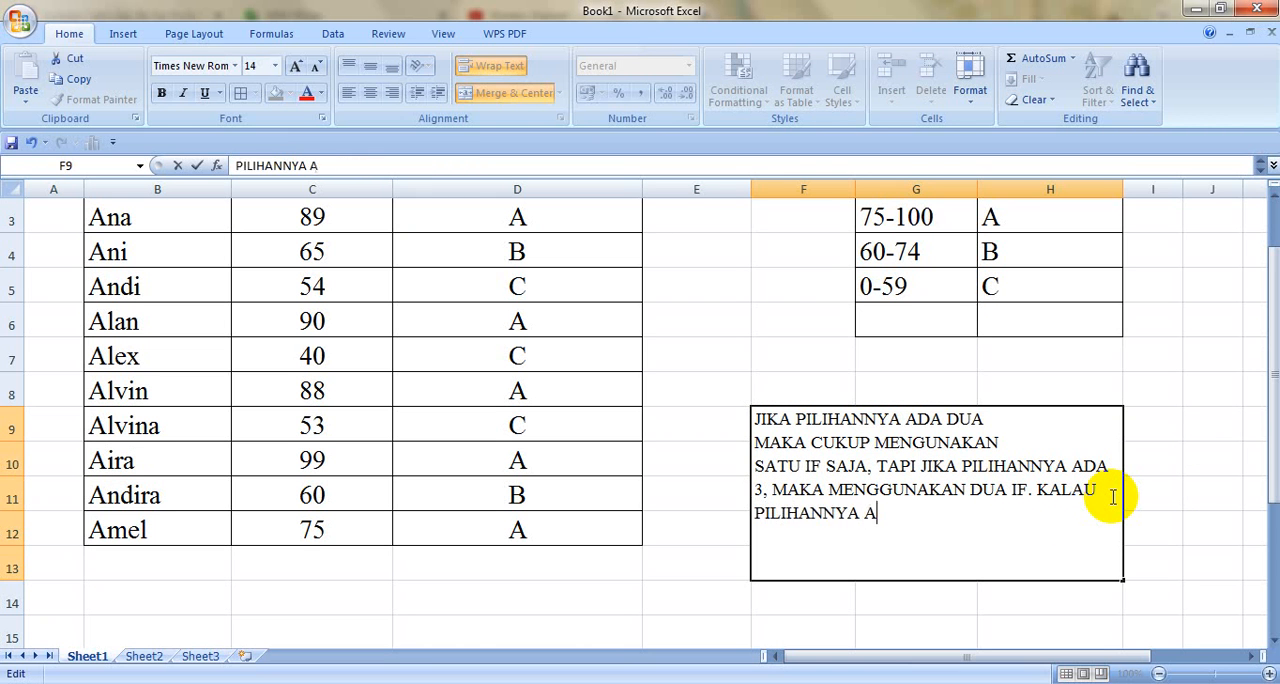
text(DA)
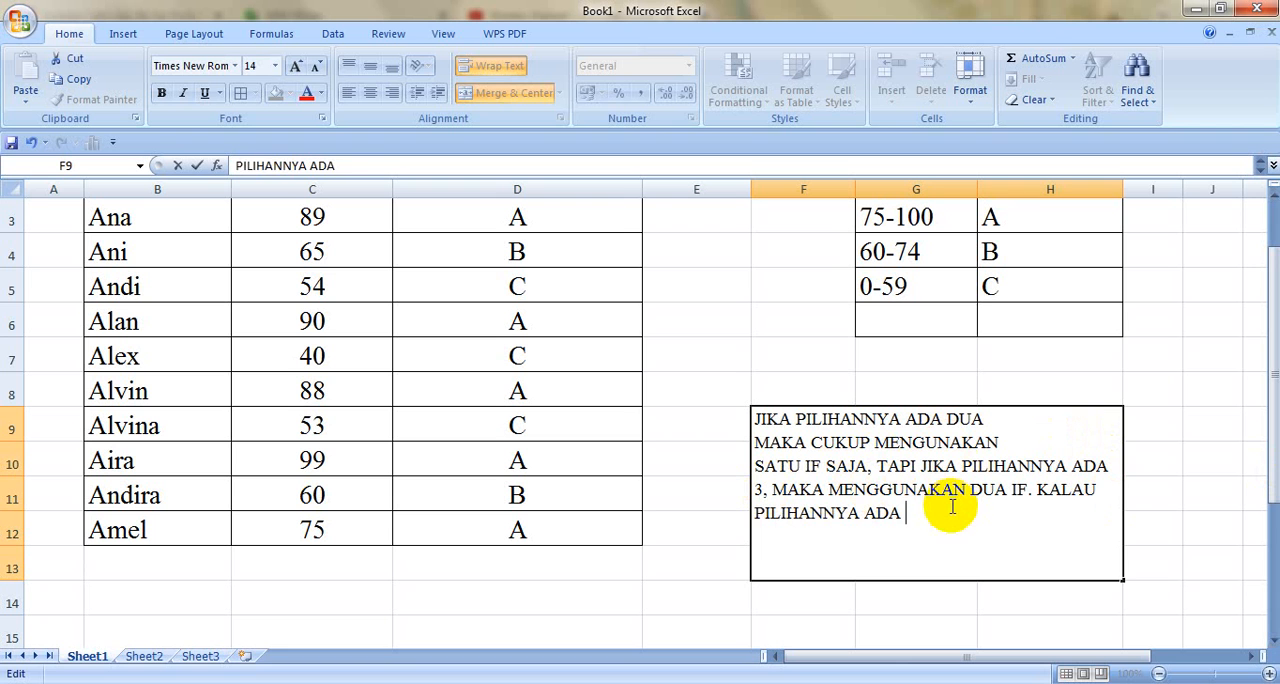
text( EMPAT,)
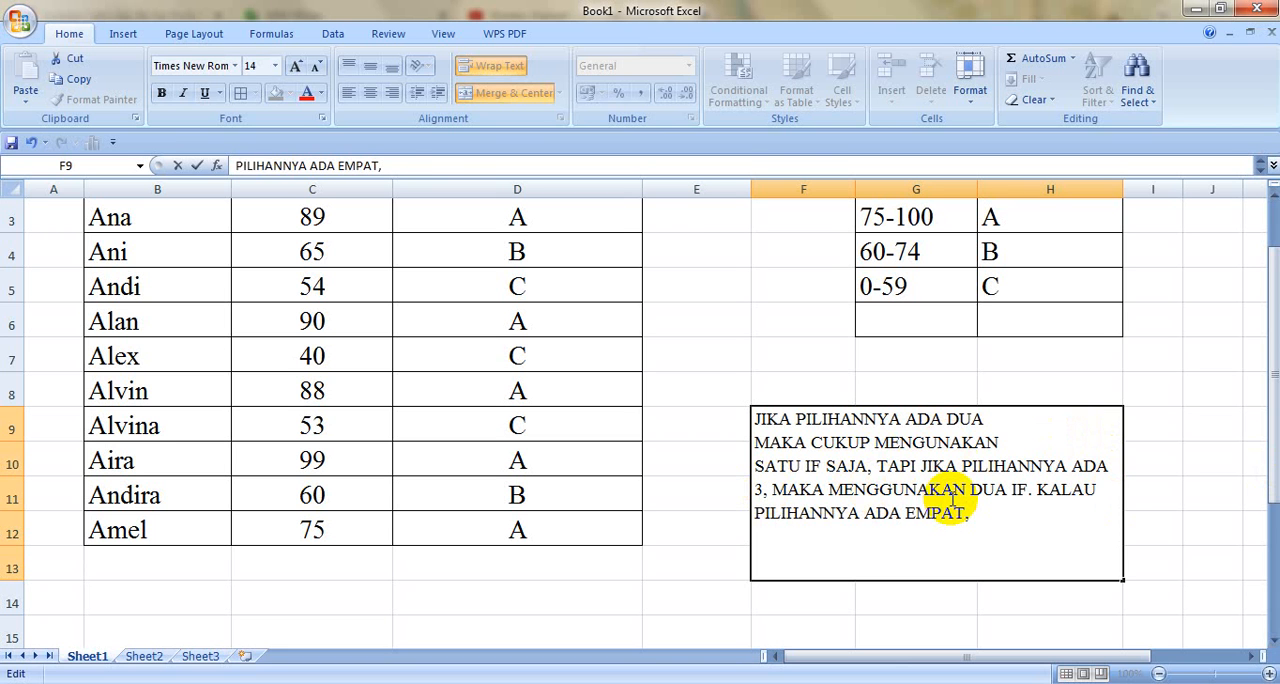
text( MAKA MENGGU)
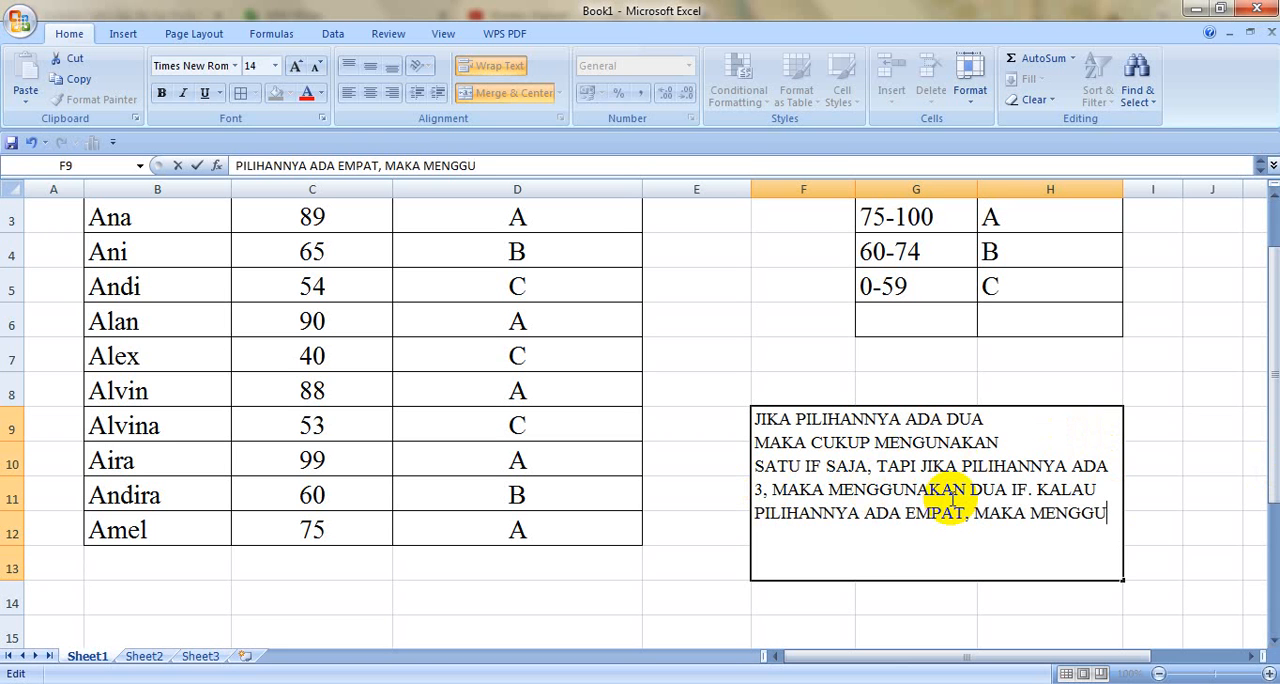
key(alt+Return)
text(NA)
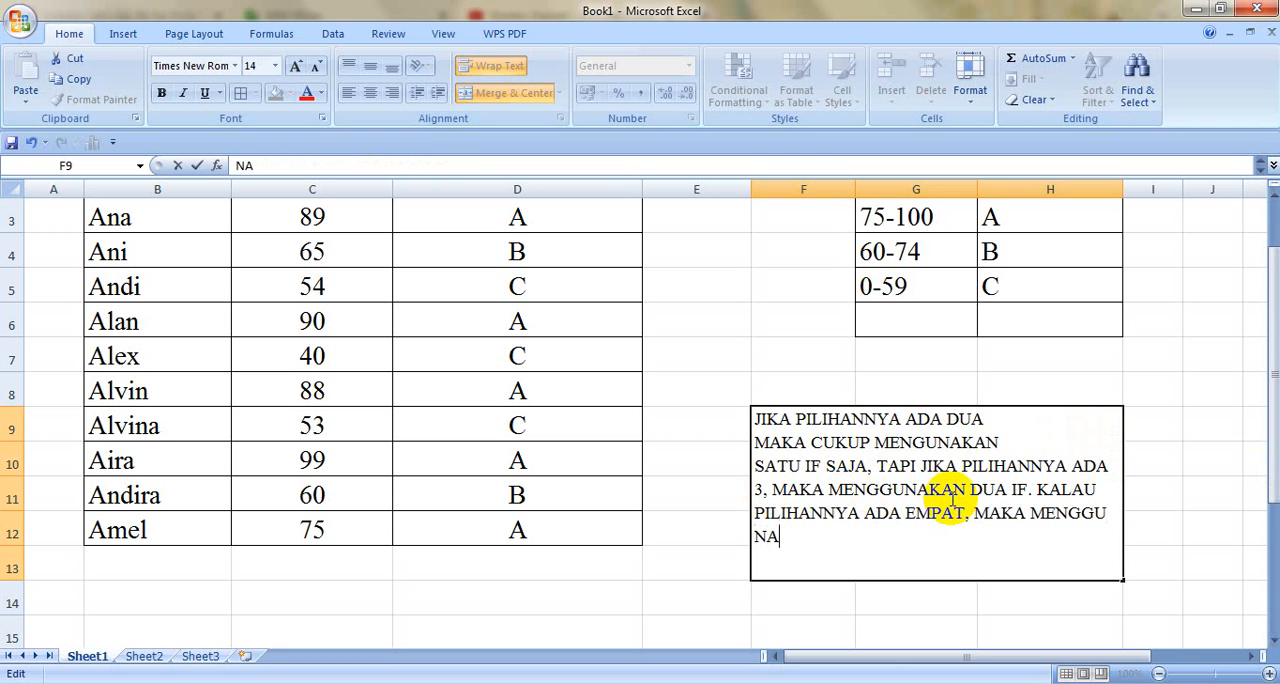
text(KAN TIFA)
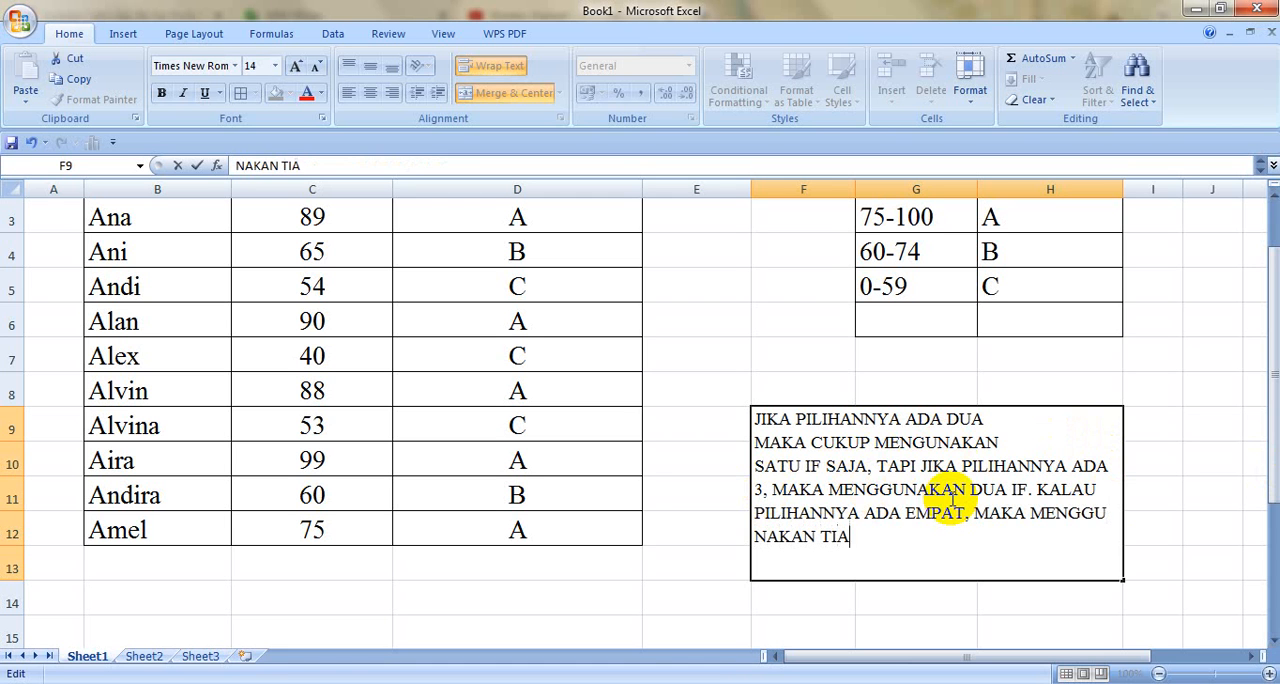
key(BackSpace)
text(FA IF. DST)
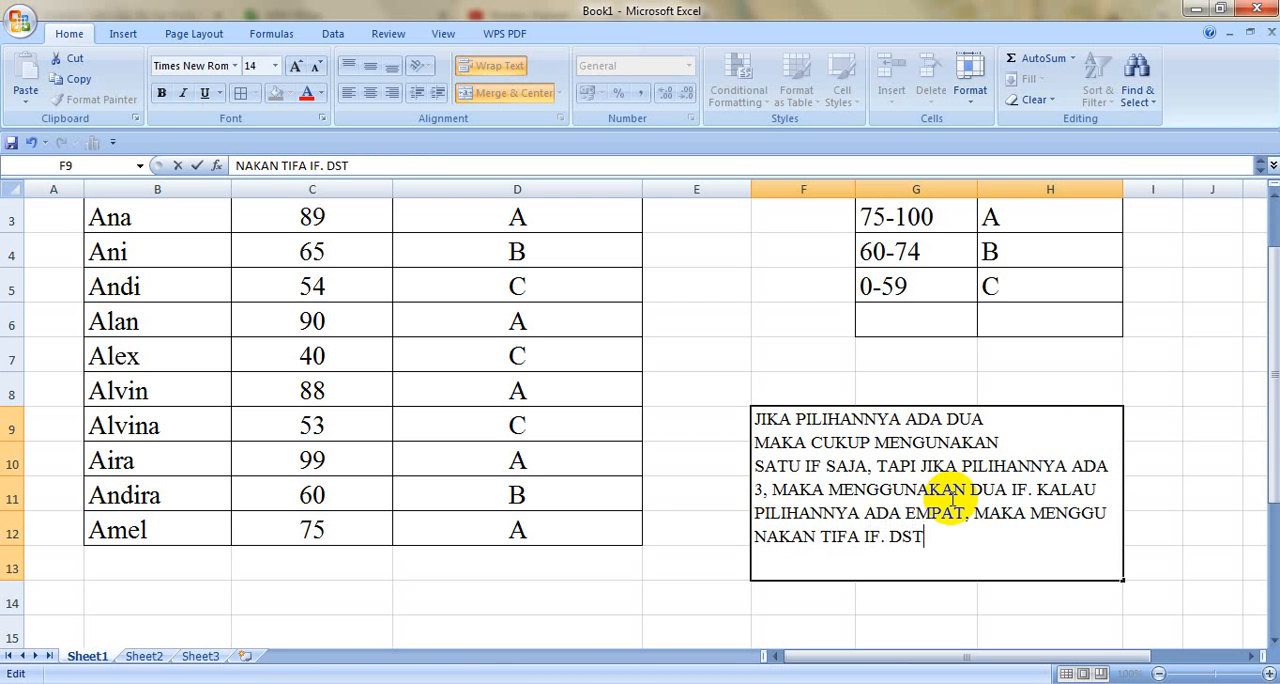
click(1157, 494)
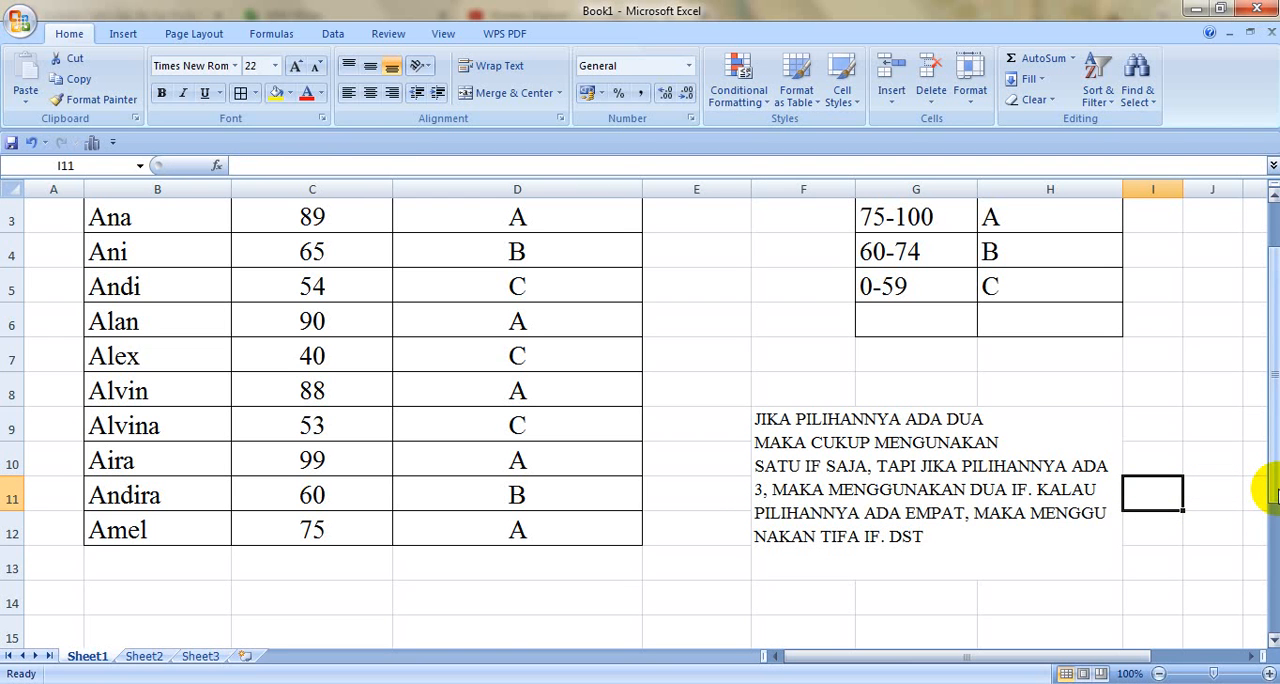
drag(1272, 470, 1265, 353)
click(733, 318)
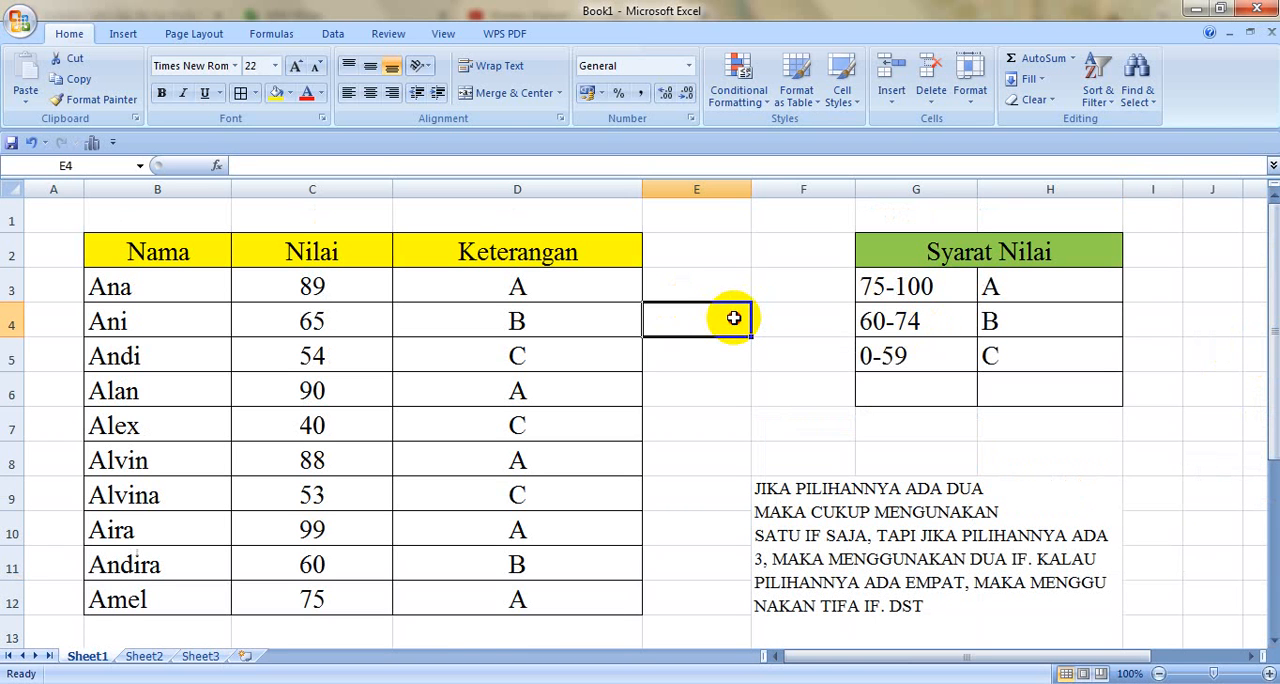